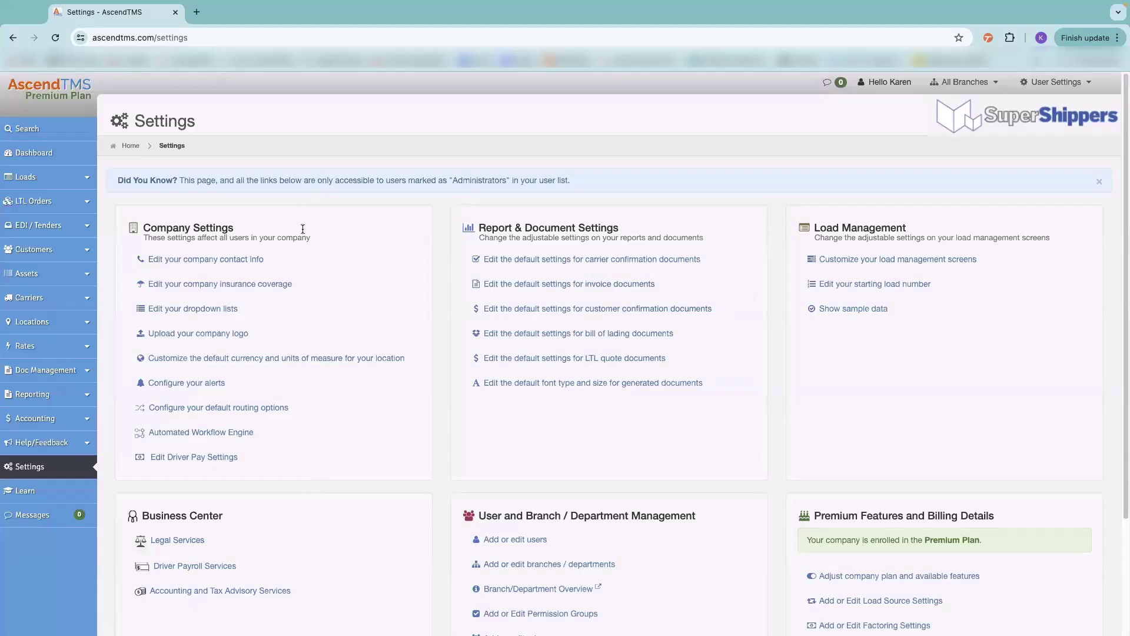
left_click(188, 261)
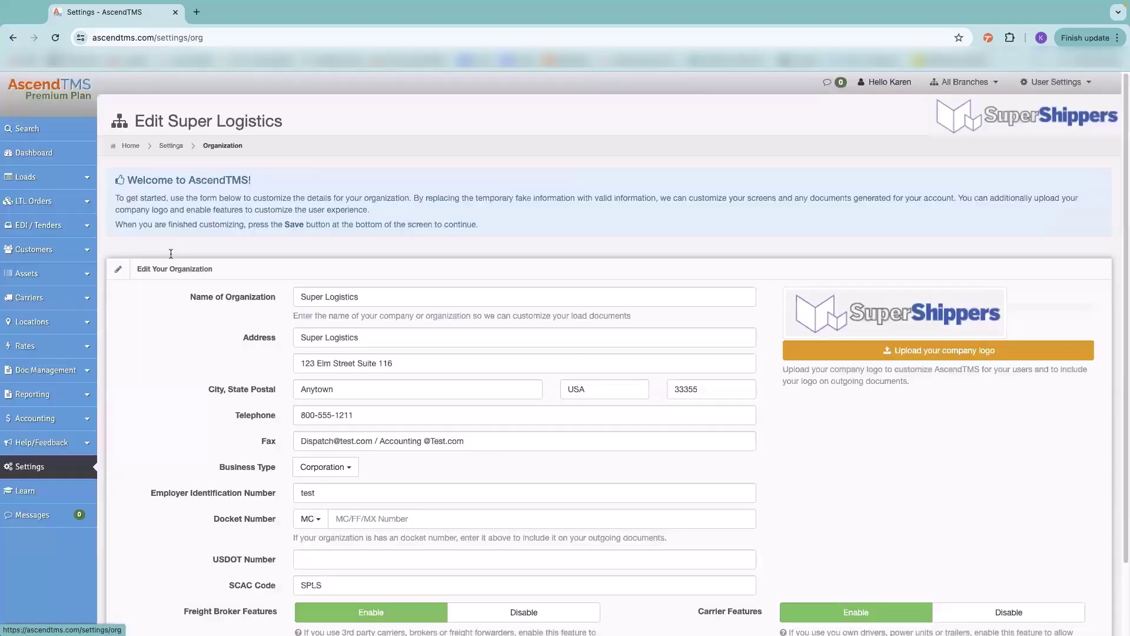
scroll(273, 484, "down", 2)
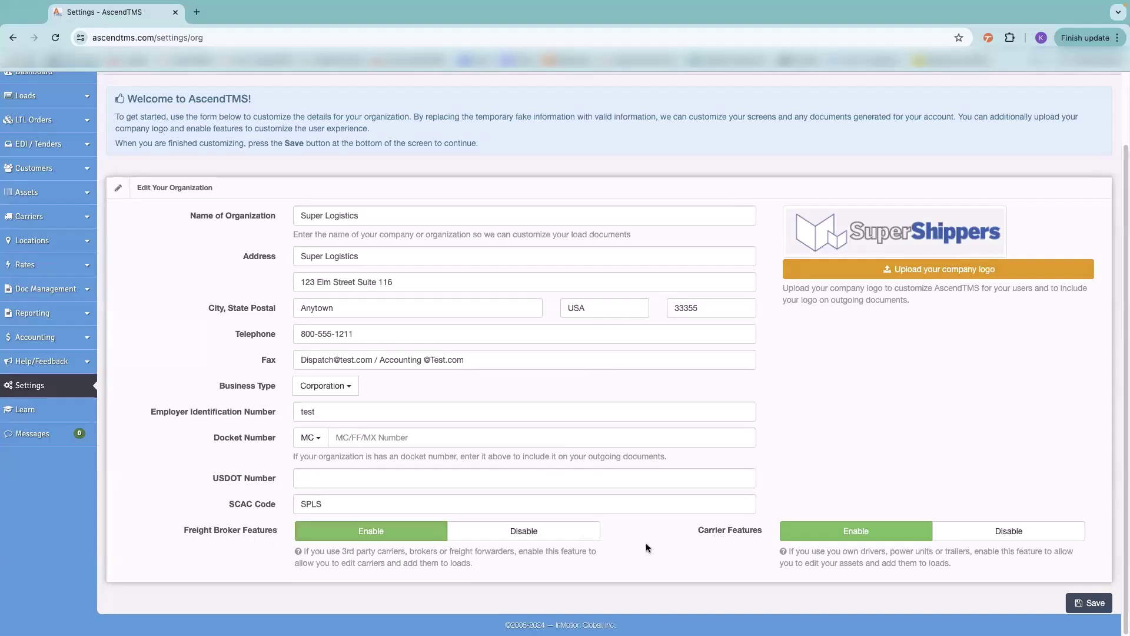
left_click(501, 536)
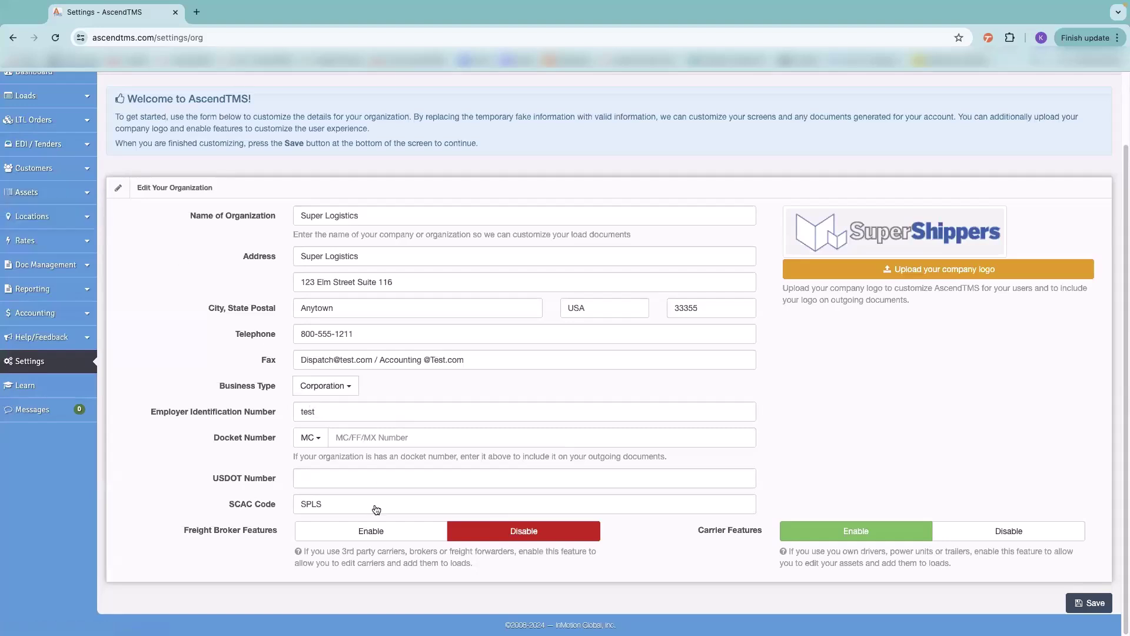
left_click(379, 534)
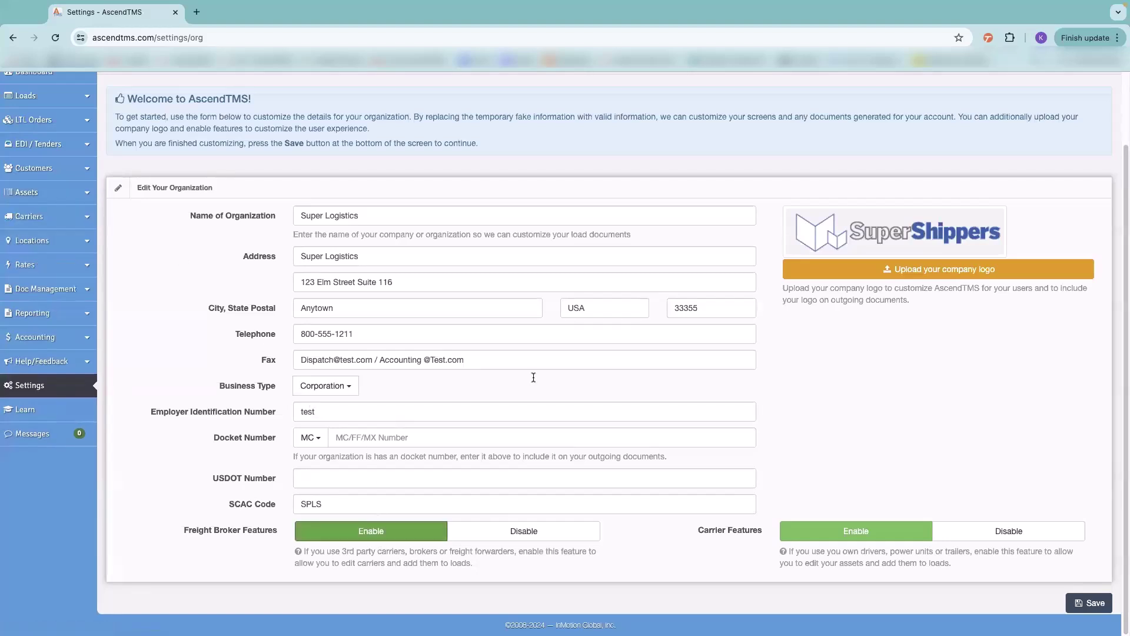
left_click(998, 533)
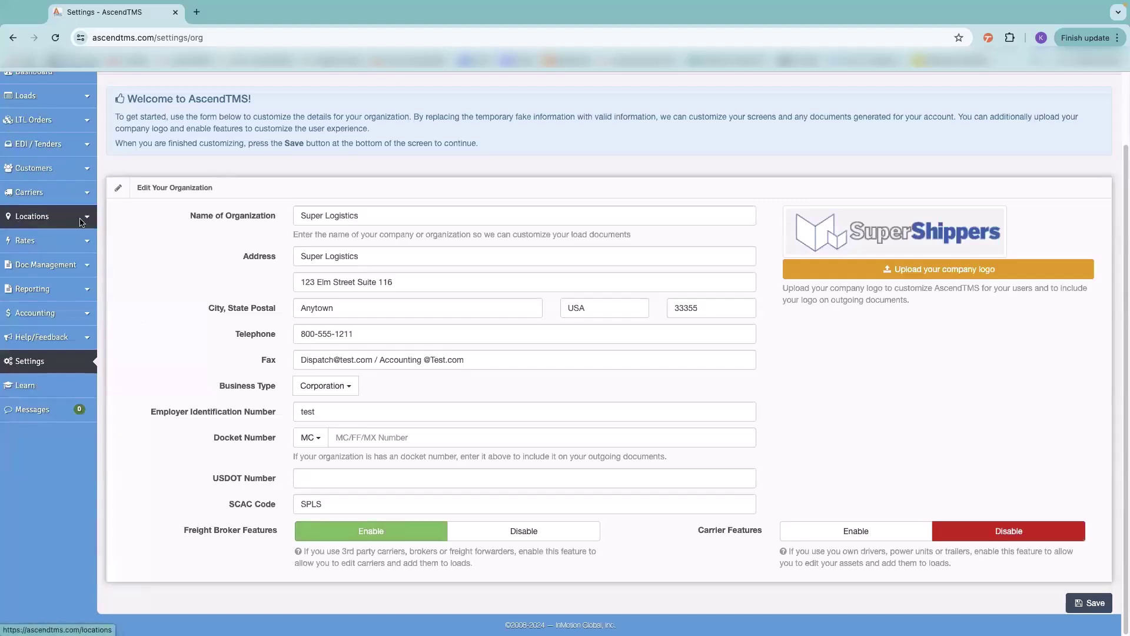
left_click(859, 532)
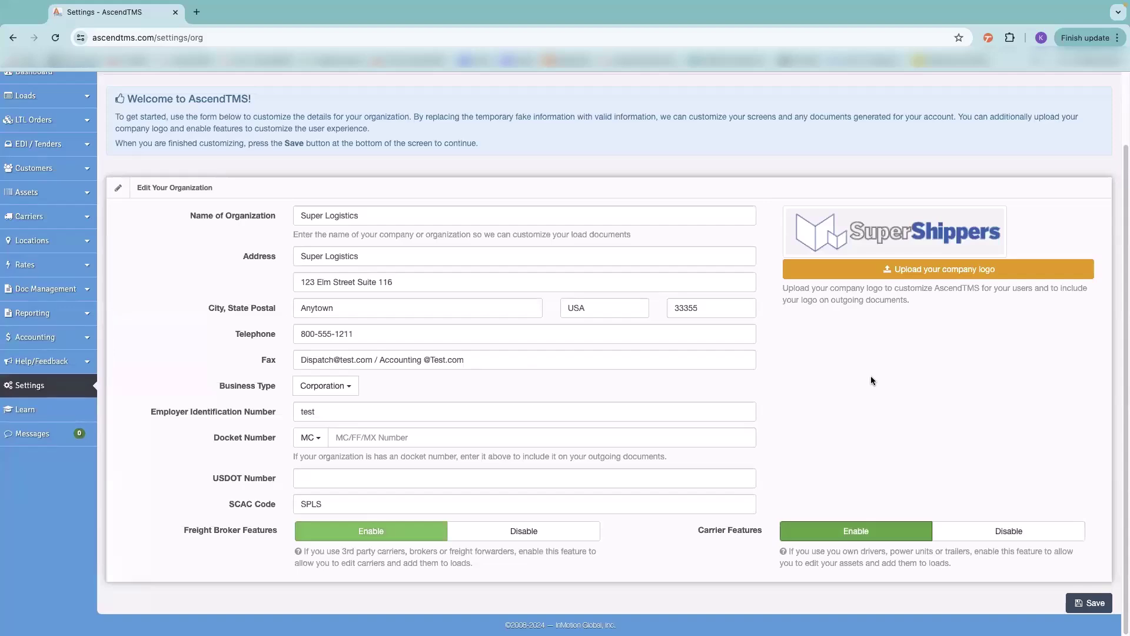
left_click(62, 383)
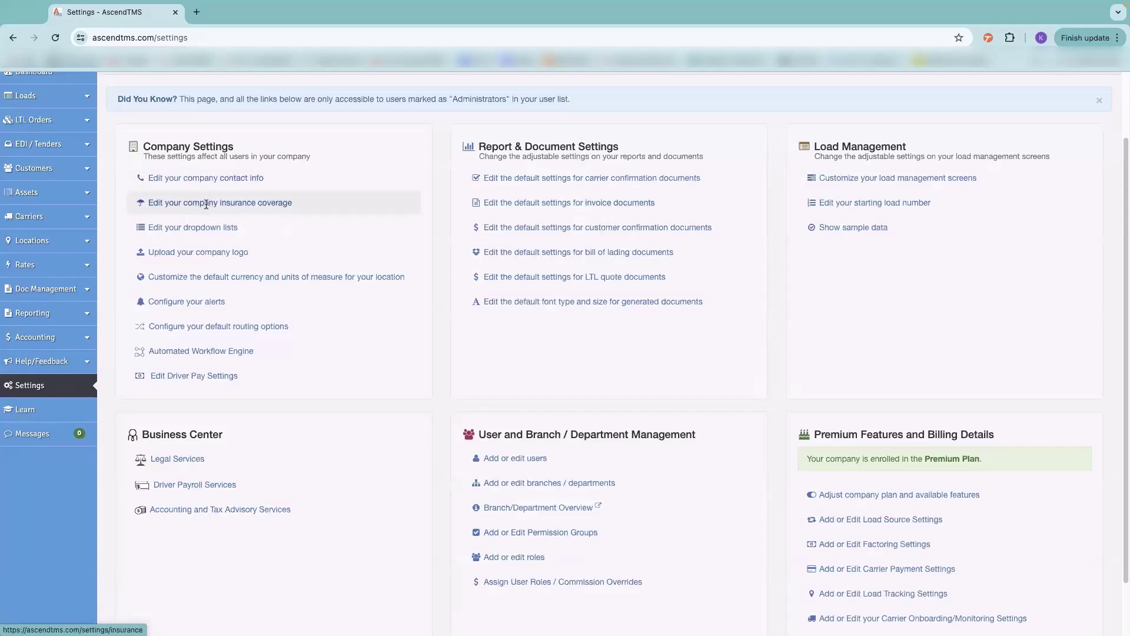
left_click(206, 203)
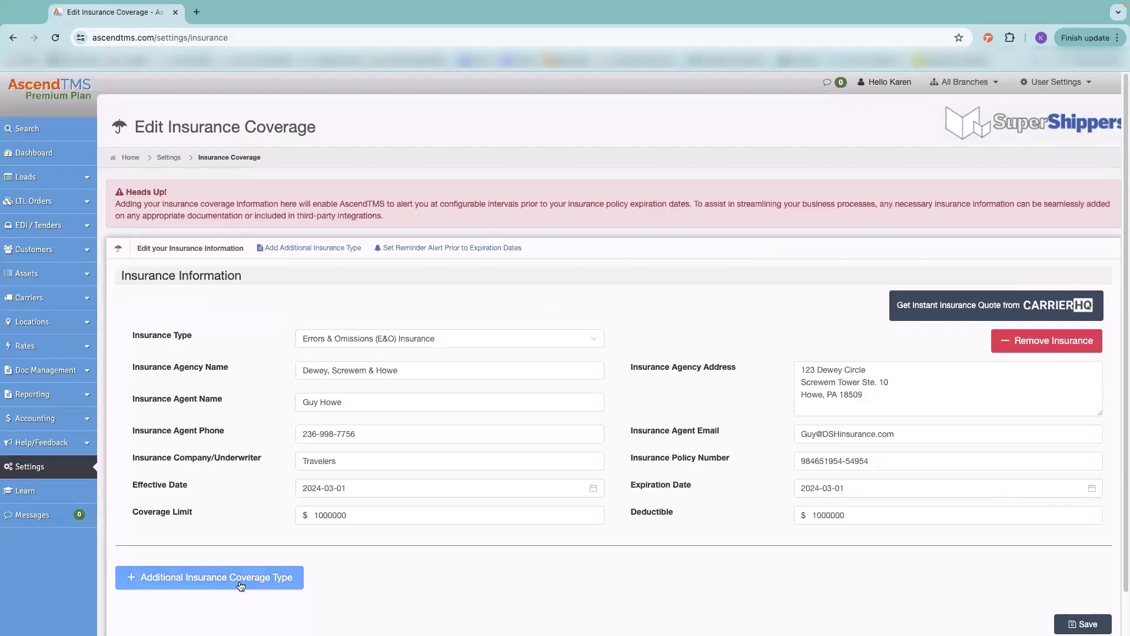
left_click(657, 514)
left_click(634, 297)
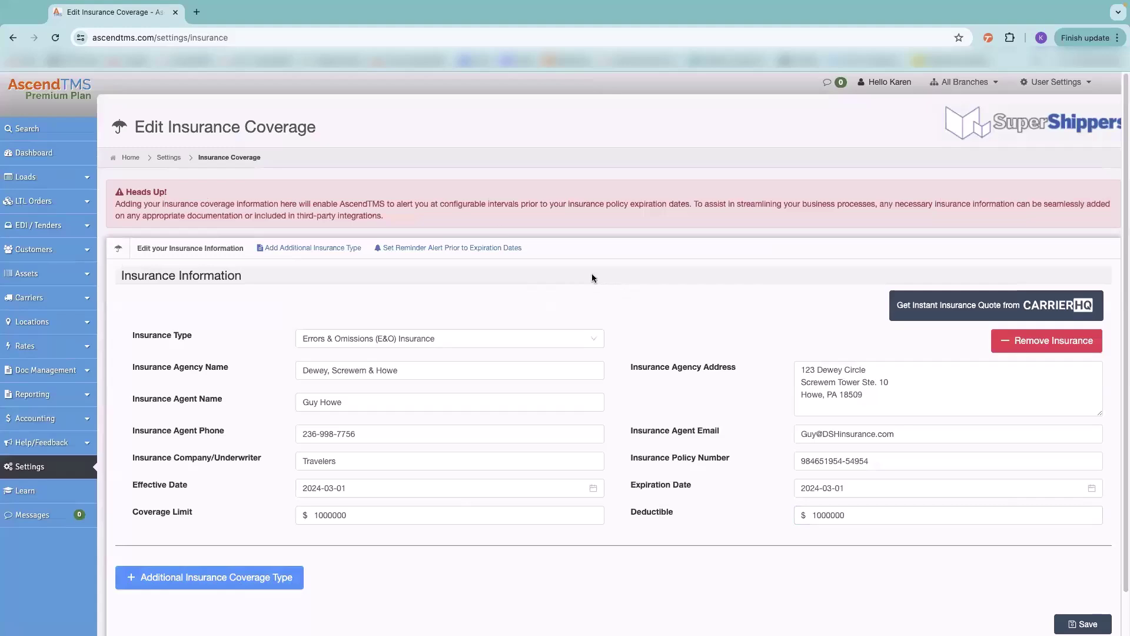
left_click(51, 469)
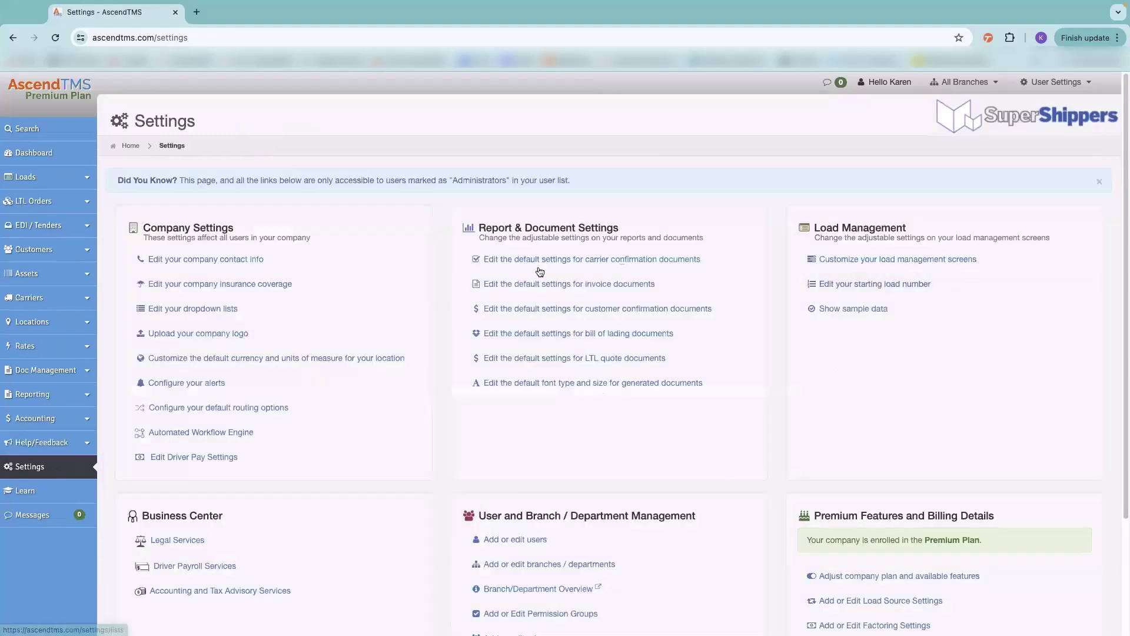
- Open the Commodity list in the company dropdown list editor
left_click(195, 309)
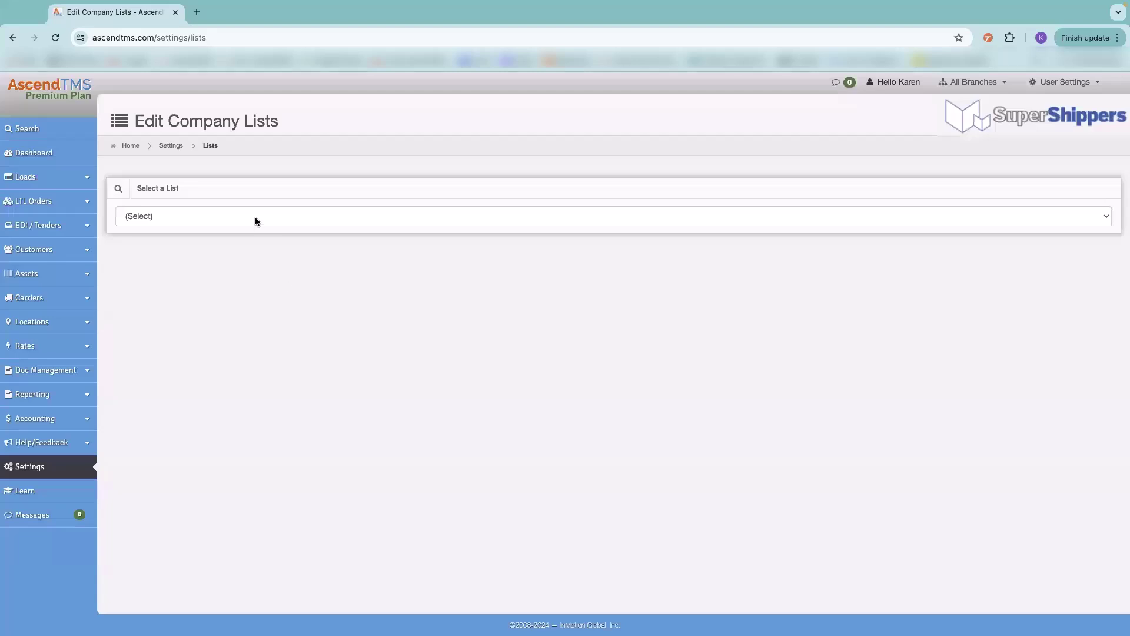
left_click(256, 216)
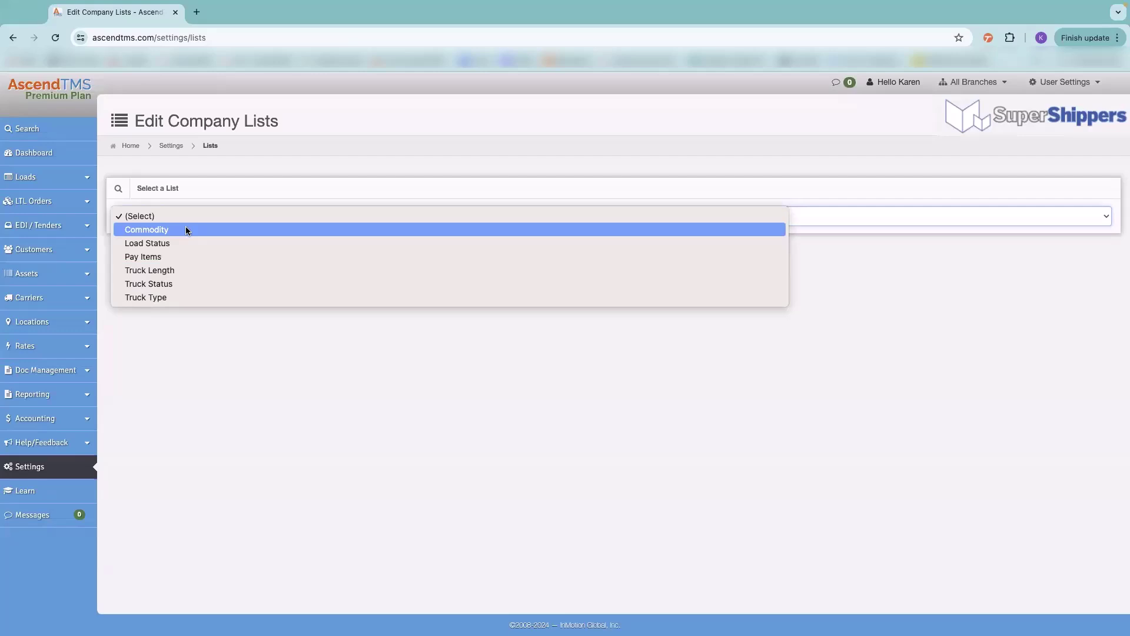
left_click(186, 230)
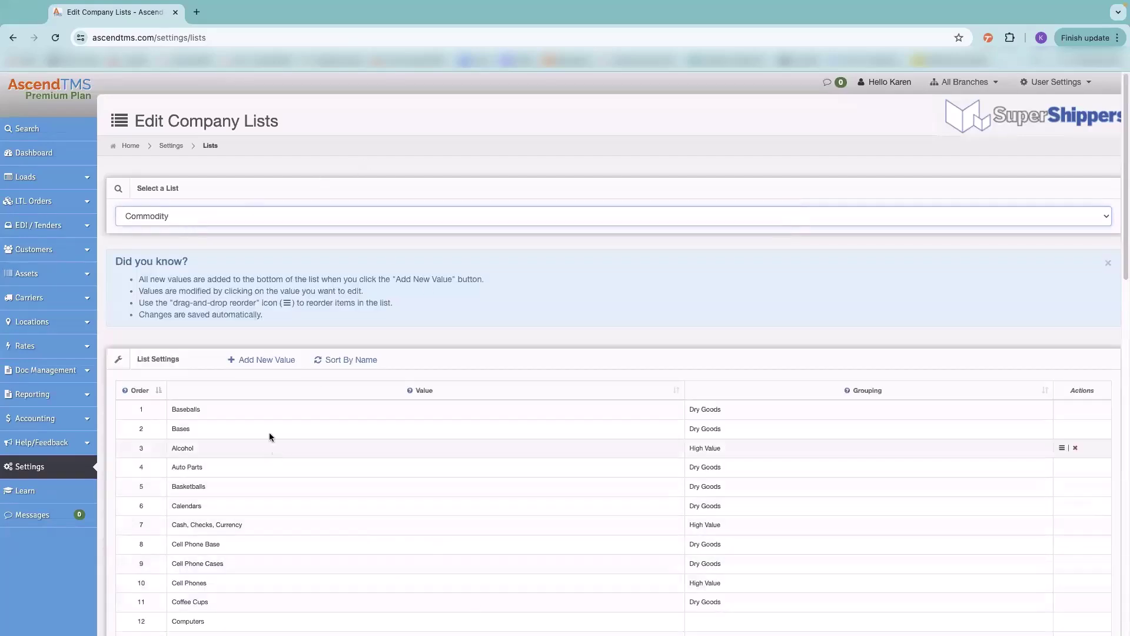
- Edit and save the Baseballs commodity value, then try reordering the Bases row
left_click(257, 409)
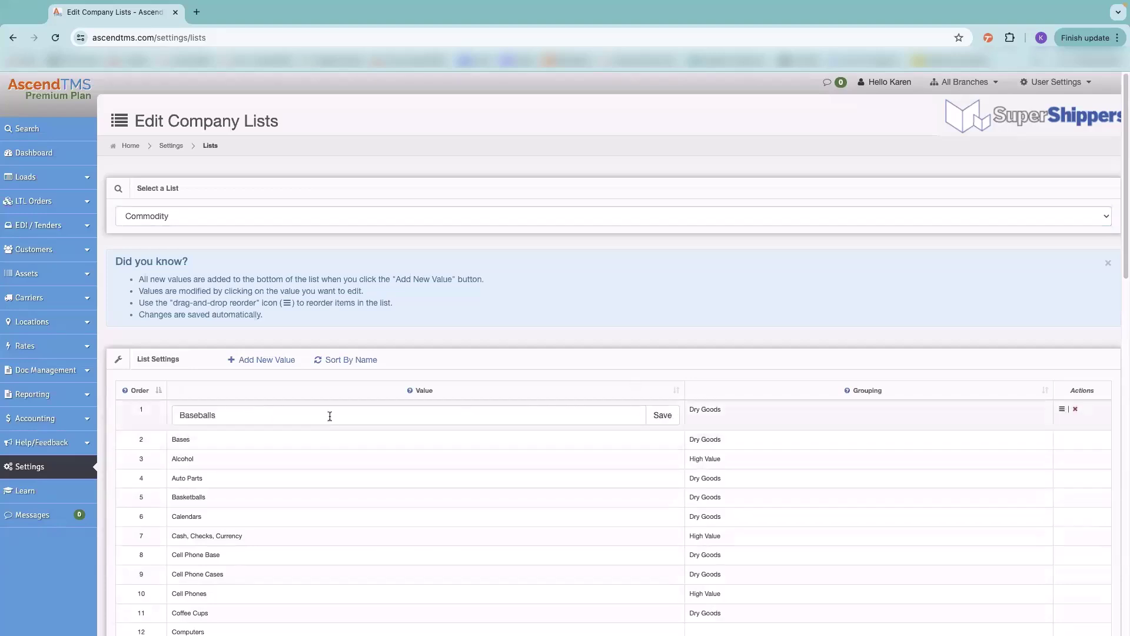
left_click(180, 414)
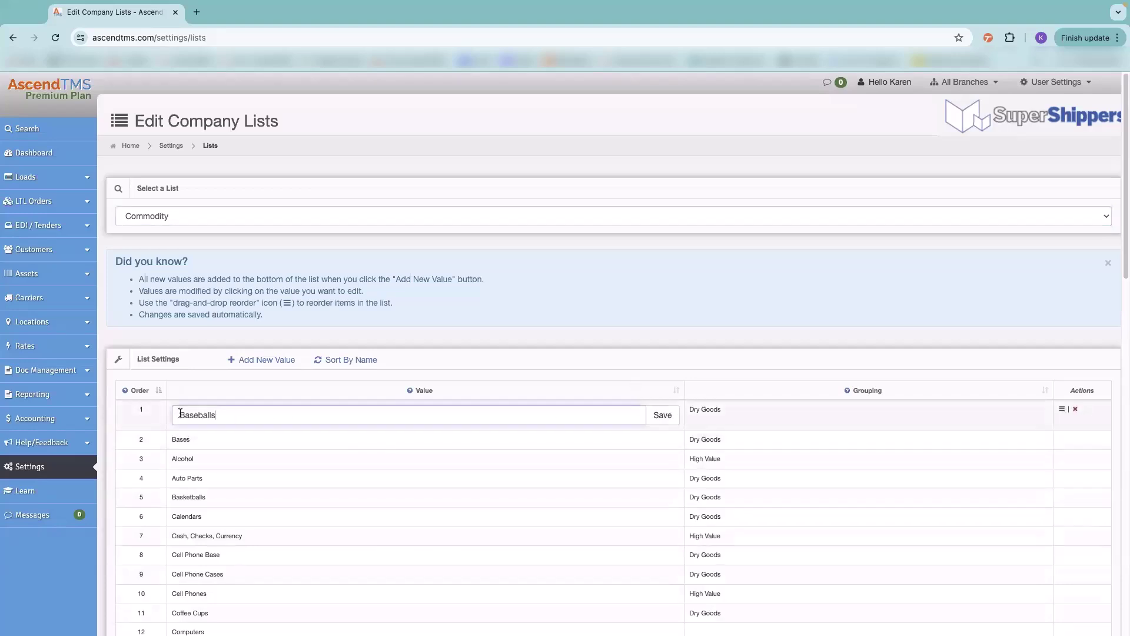
left_click(663, 416)
mouse_move(1058, 425)
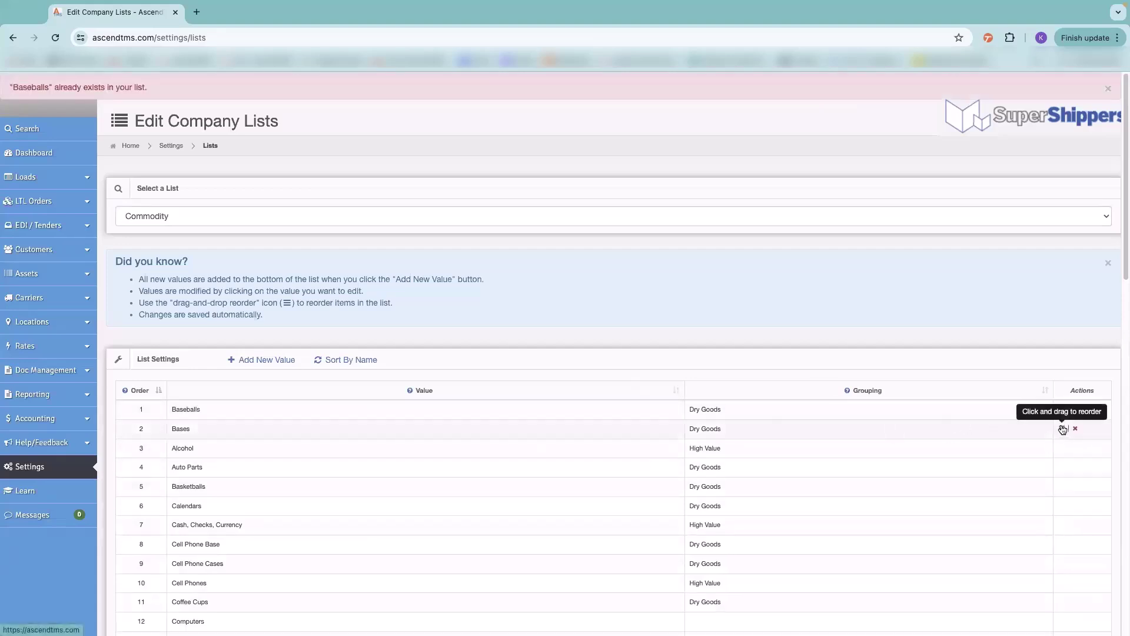
mouse_move(1062, 429)
left_mouse_down()
mouse_move(1062, 524)
mouse_move(1063, 427)
mouse_move(1063, 443)
left_mouse_up()
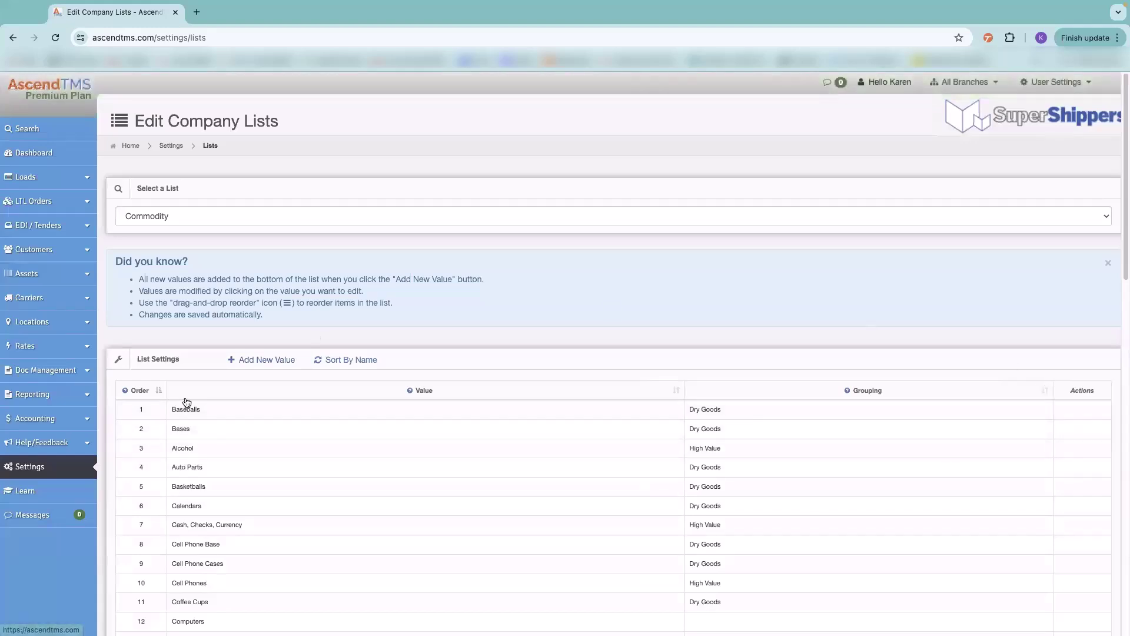
- Edit and save the New Value 56 entry, then switch to the Load Status list
scroll(401, 447, "down", 15)
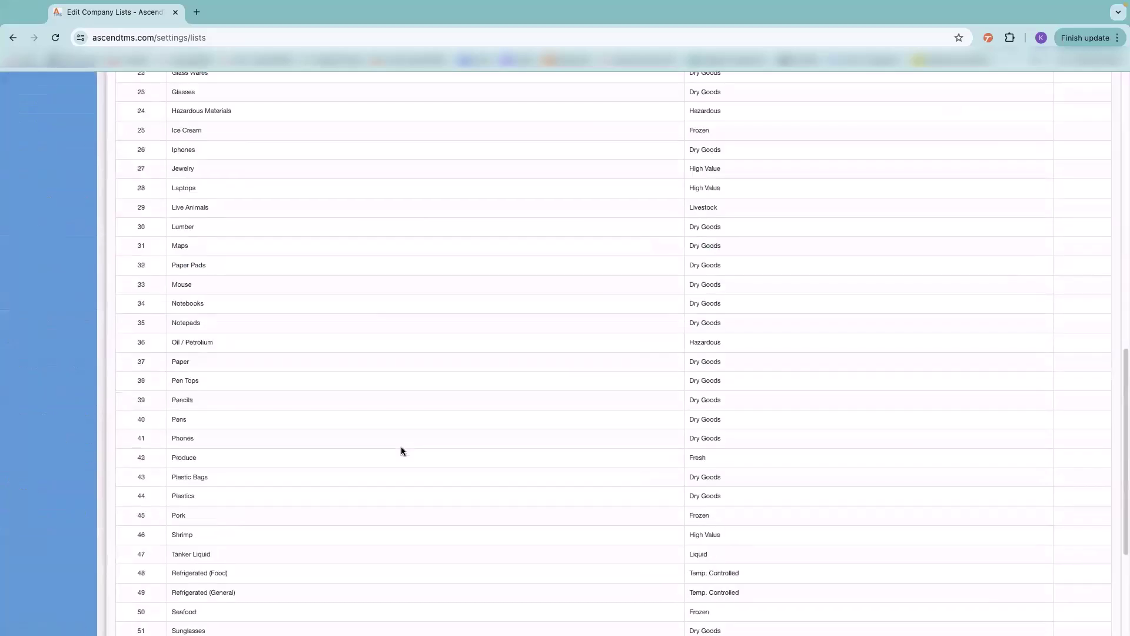
left_click(230, 477)
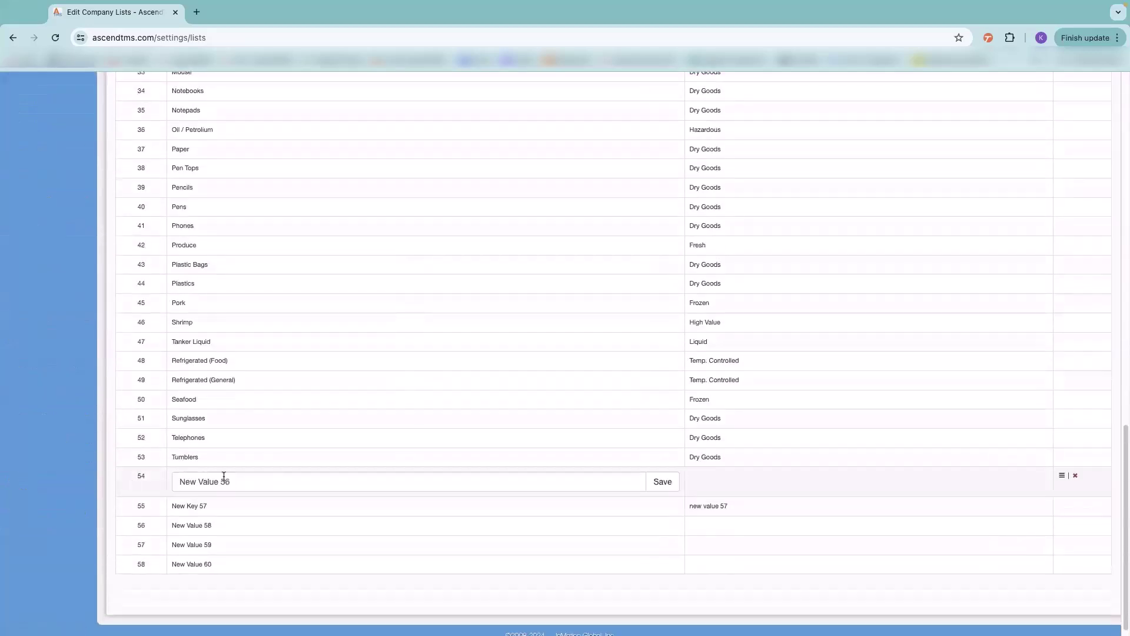
left_click_drag(238, 484, 147, 478)
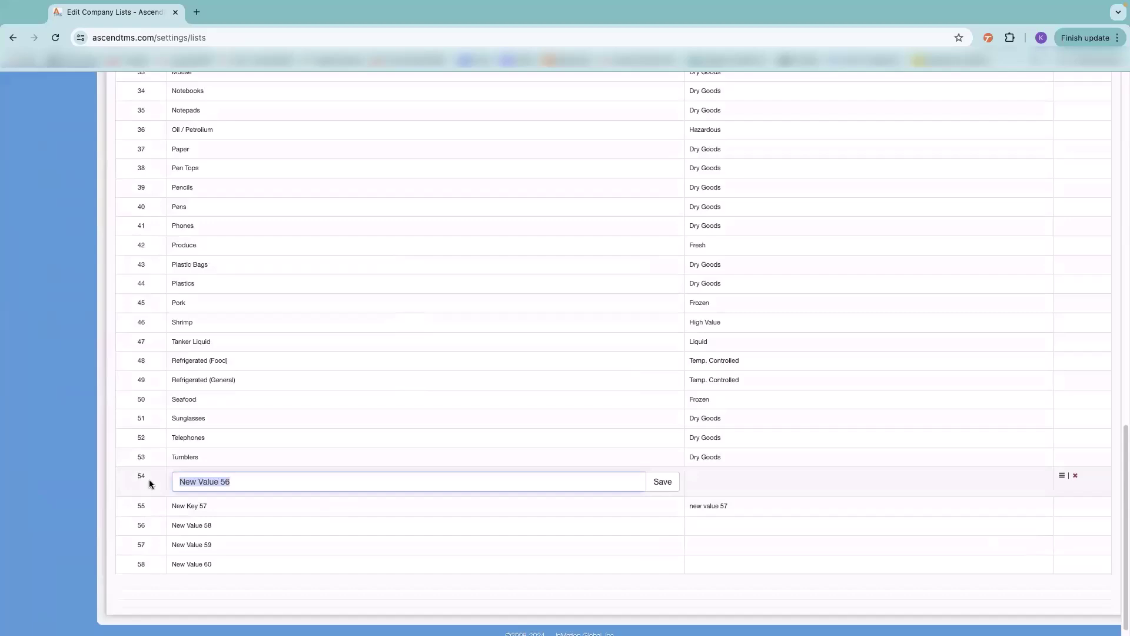
left_click(662, 482)
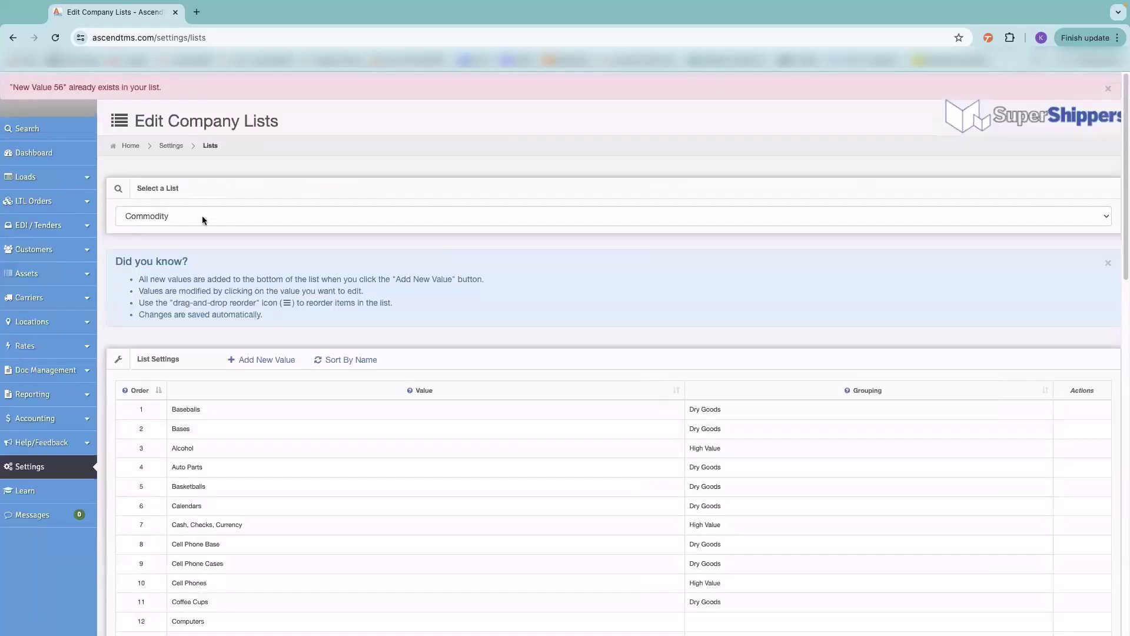
left_click(192, 213)
left_click(188, 230)
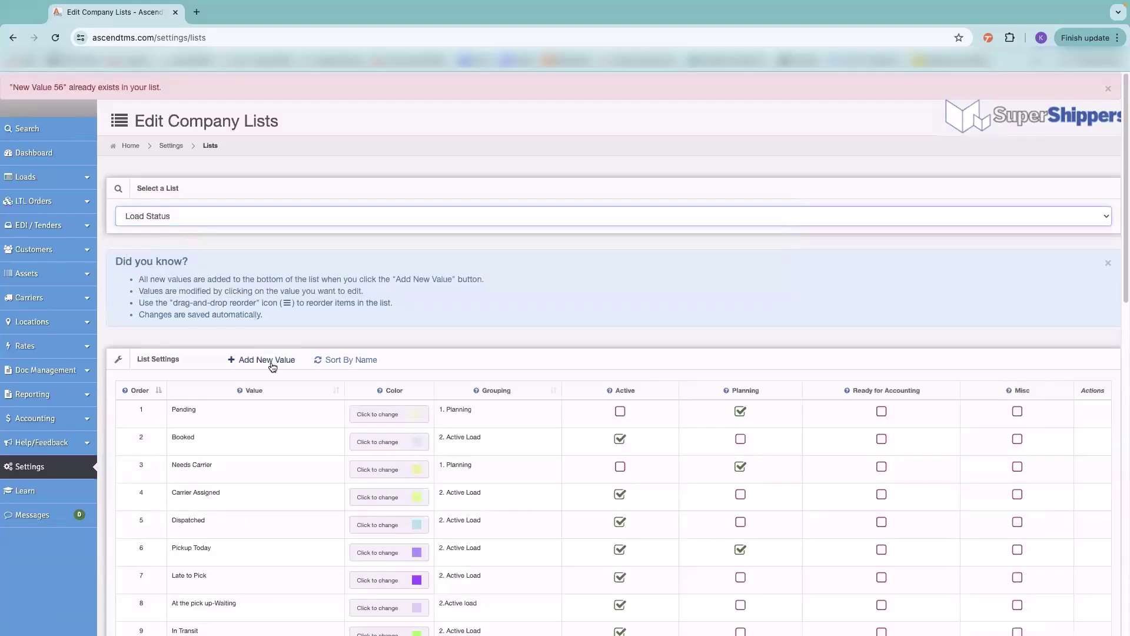
- Edit and save the Pending load status value
left_click(264, 409)
left_click(325, 415)
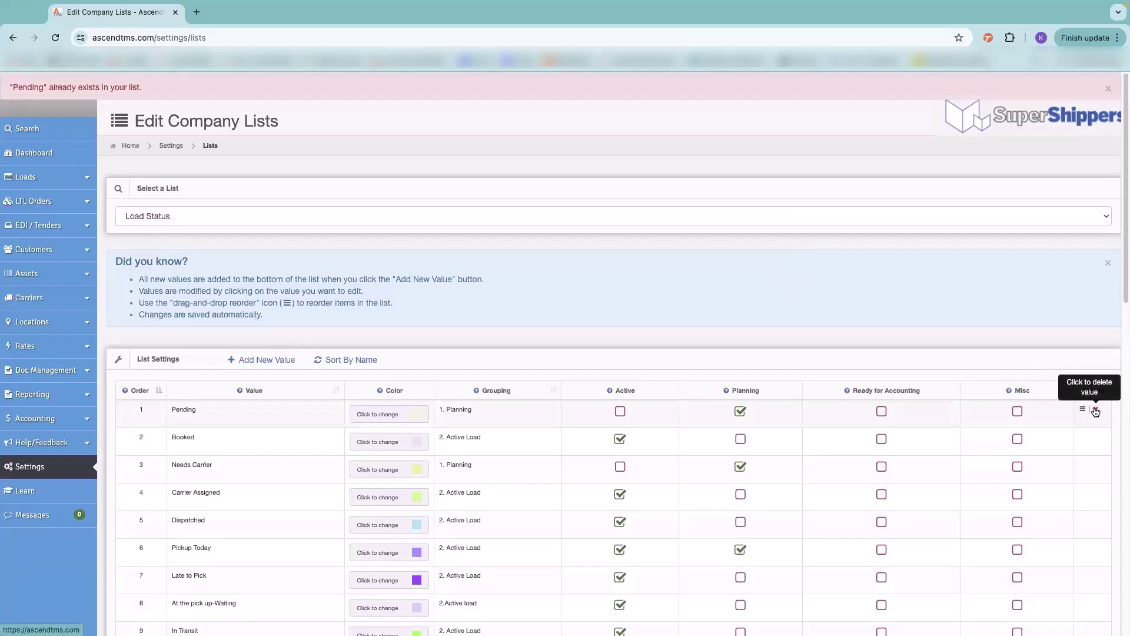
scroll(412, 430, "down", 14)
scroll(366, 457, "up", 12)
scroll(274, 378, "up", 1)
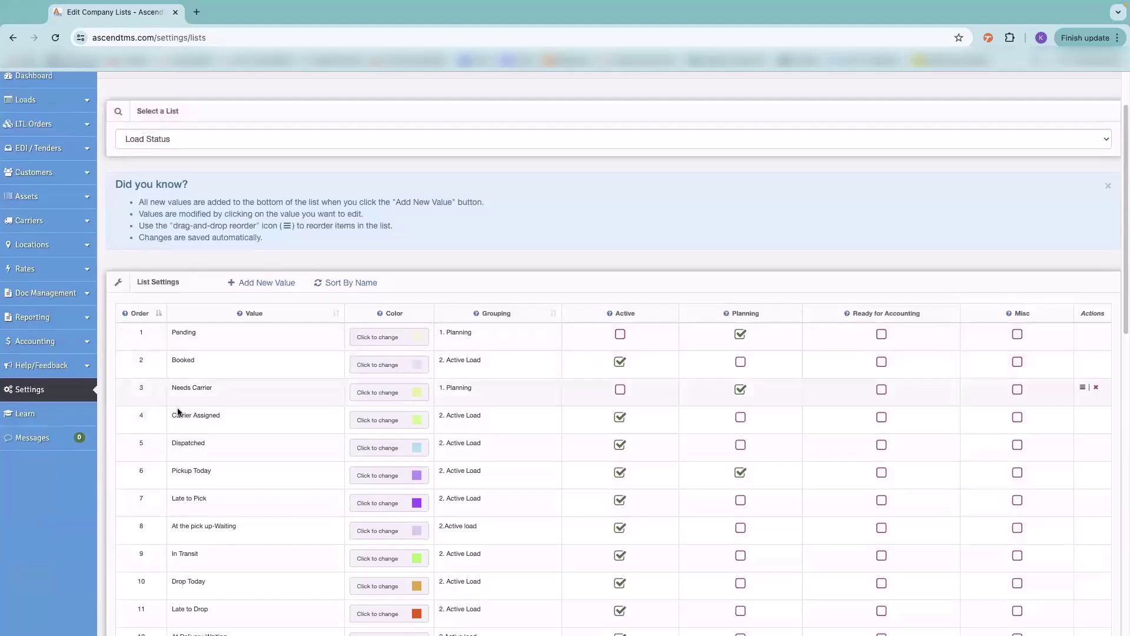
- Review the remaining load status rows, then go to Load Management's All Loads view
scroll(243, 427, "down", 3)
scroll(242, 427, "down", 7)
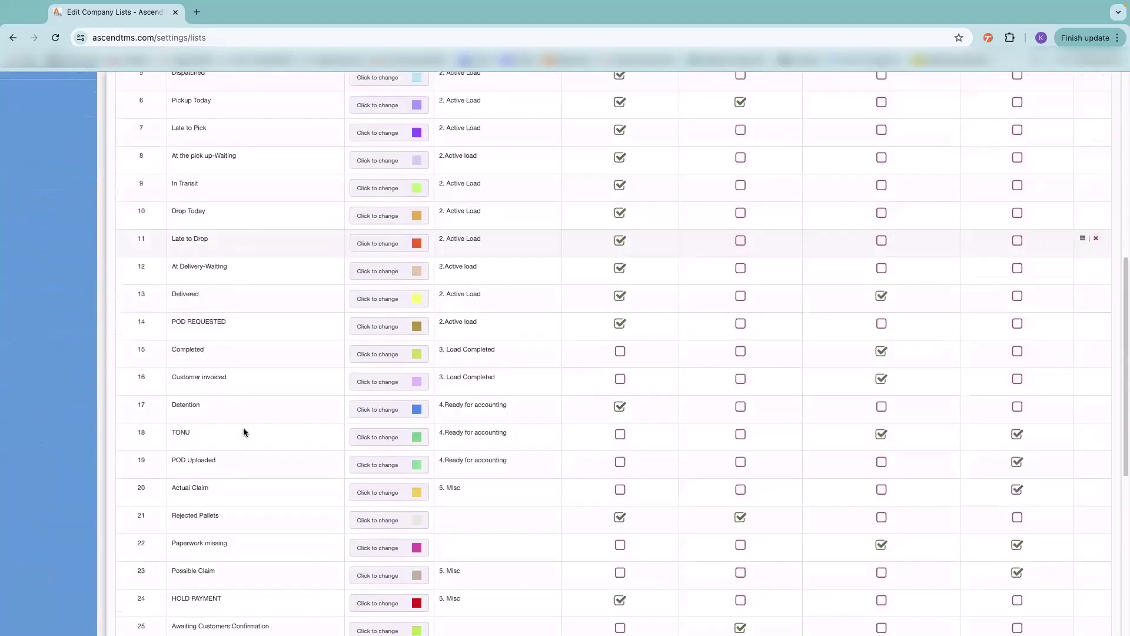
scroll(243, 427, "down", 2)
scroll(242, 422, "down", 1)
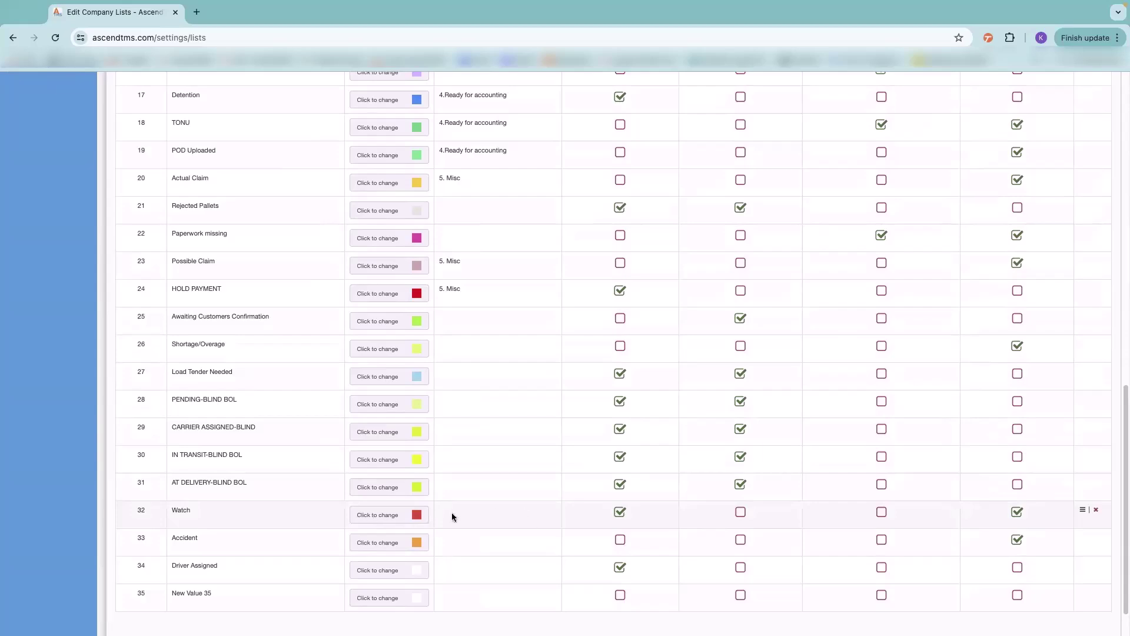
scroll(548, 451, "up", 5)
scroll(553, 440, "up", 7)
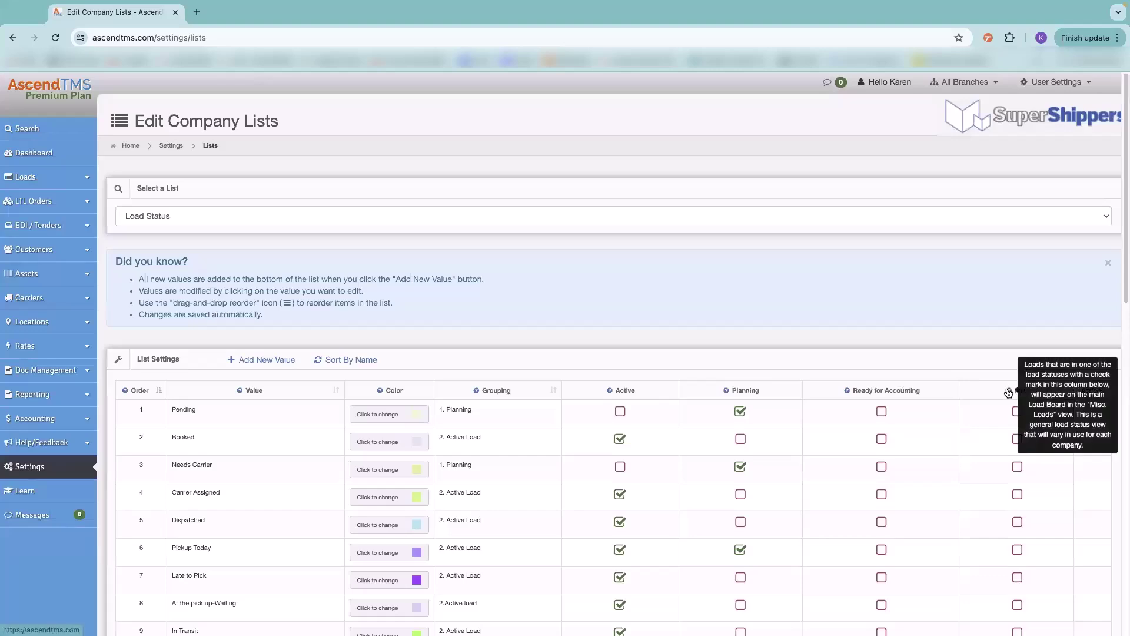
left_click(26, 182)
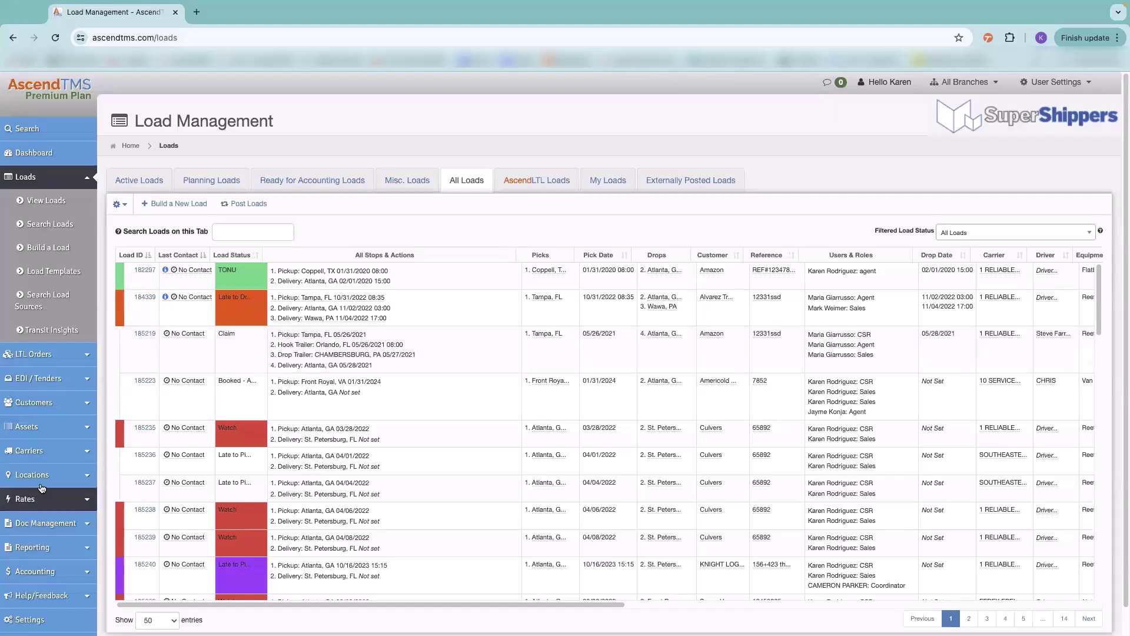
- Go back to Settings and bring up the Pay Items company list with its fees
scroll(35, 471, "down", 1)
left_click(30, 591)
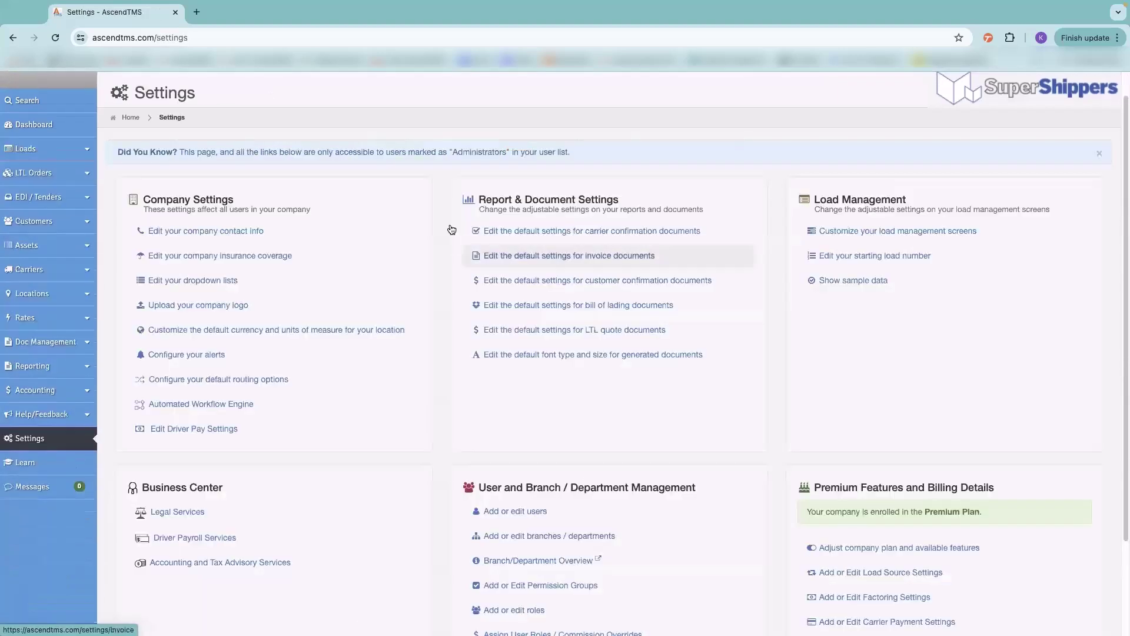
left_click(249, 290)
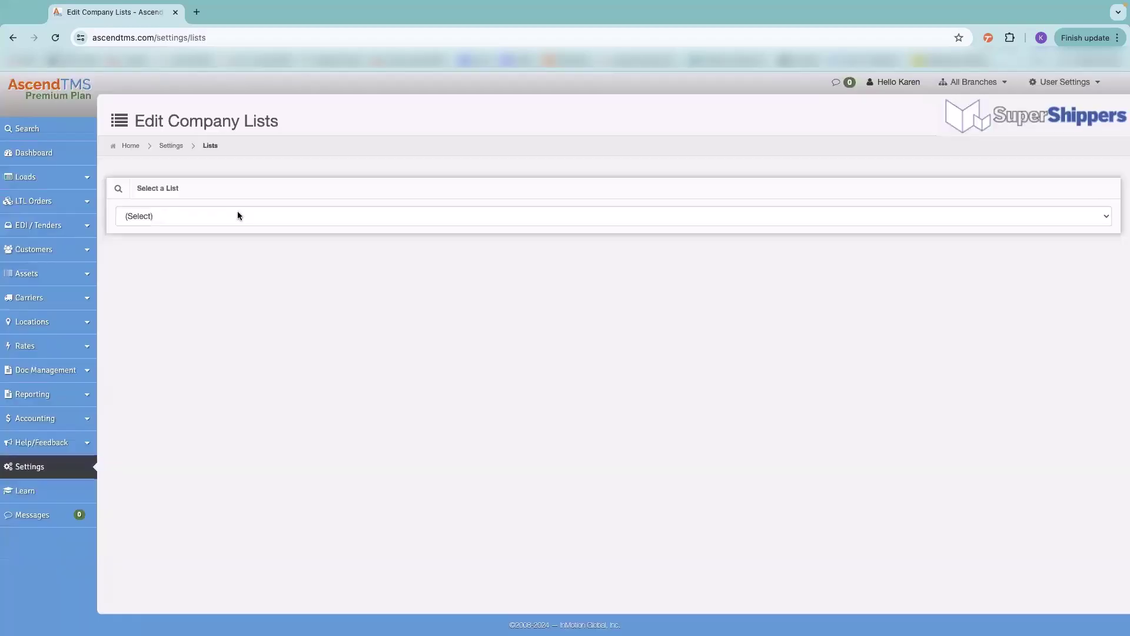
left_click(231, 216)
left_click(199, 257)
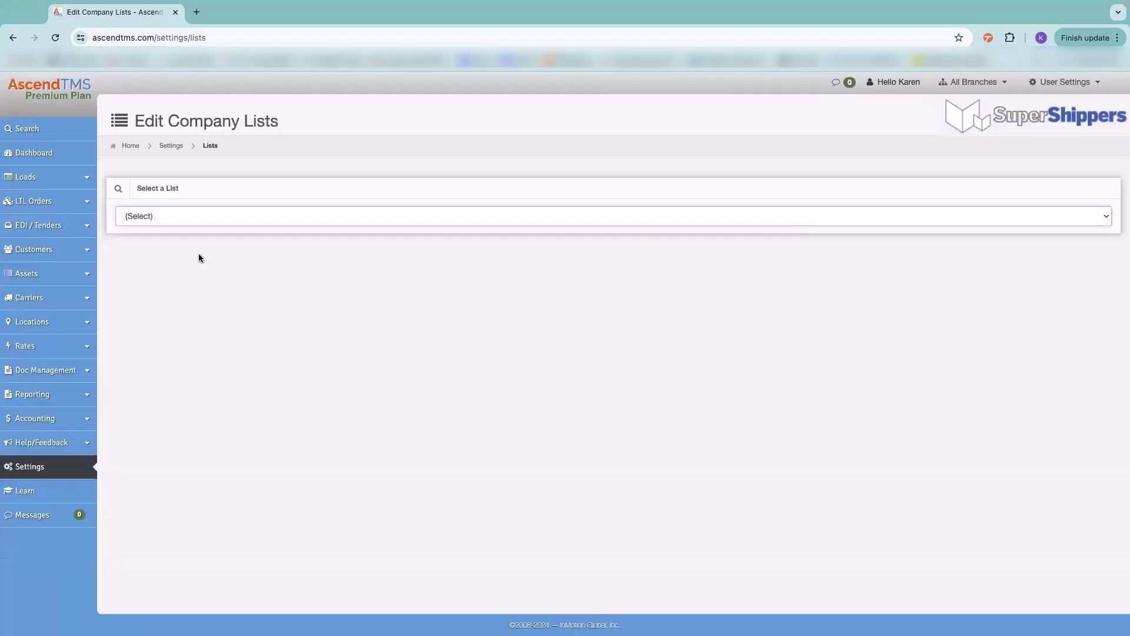
scroll(553, 314, "down", 4)
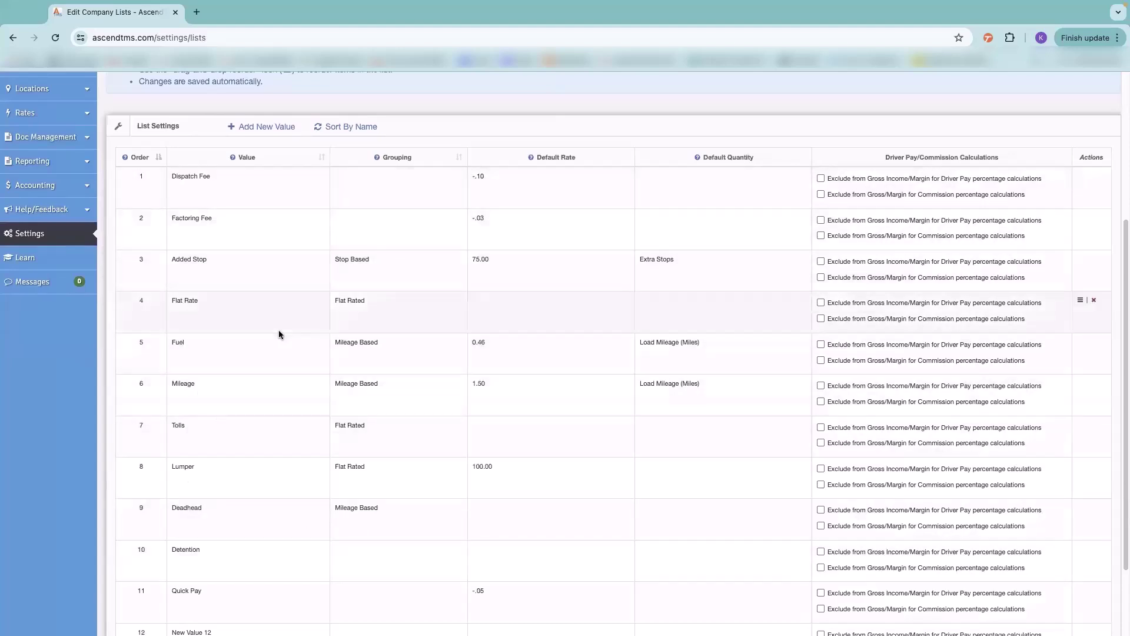
scroll(279, 333, "up", 4)
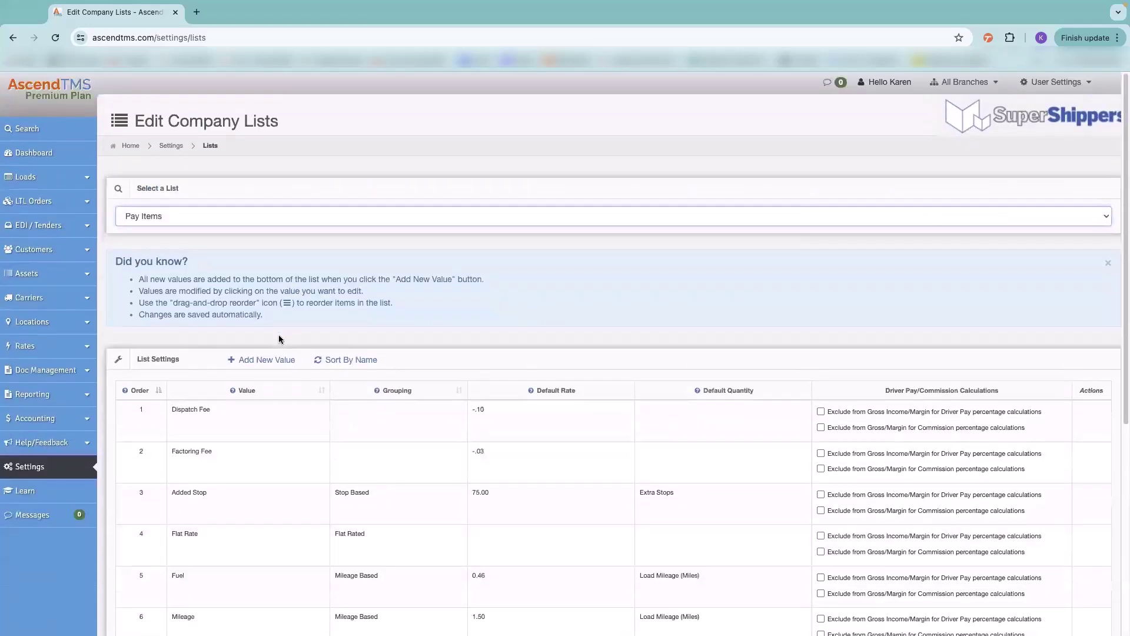
scroll(283, 518, "down", 4)
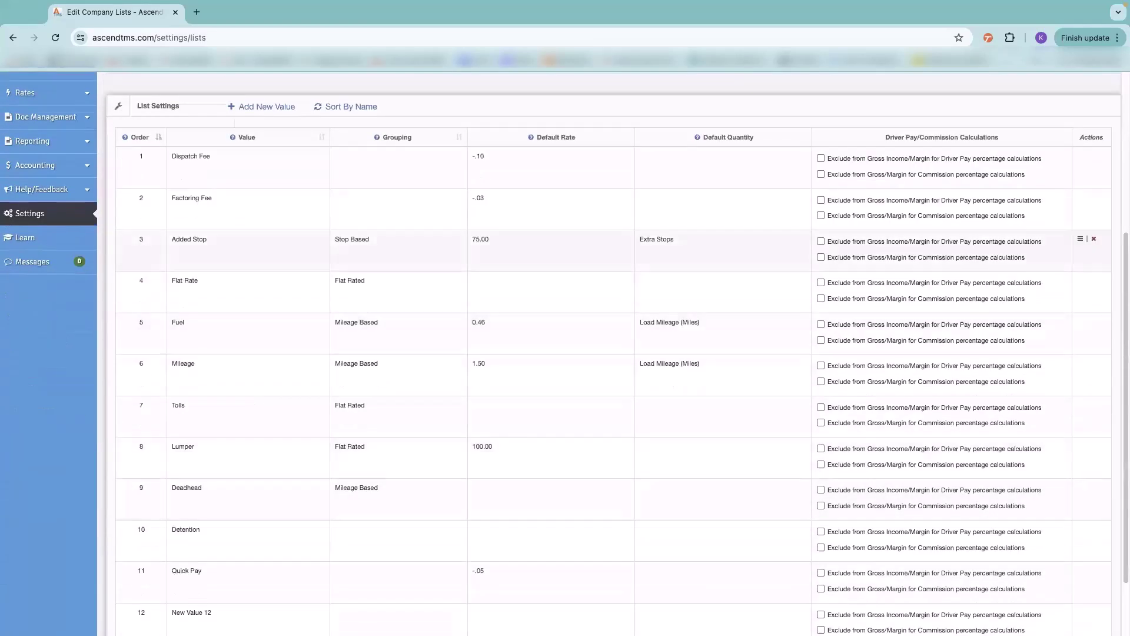
scroll(280, 496, "up", 4)
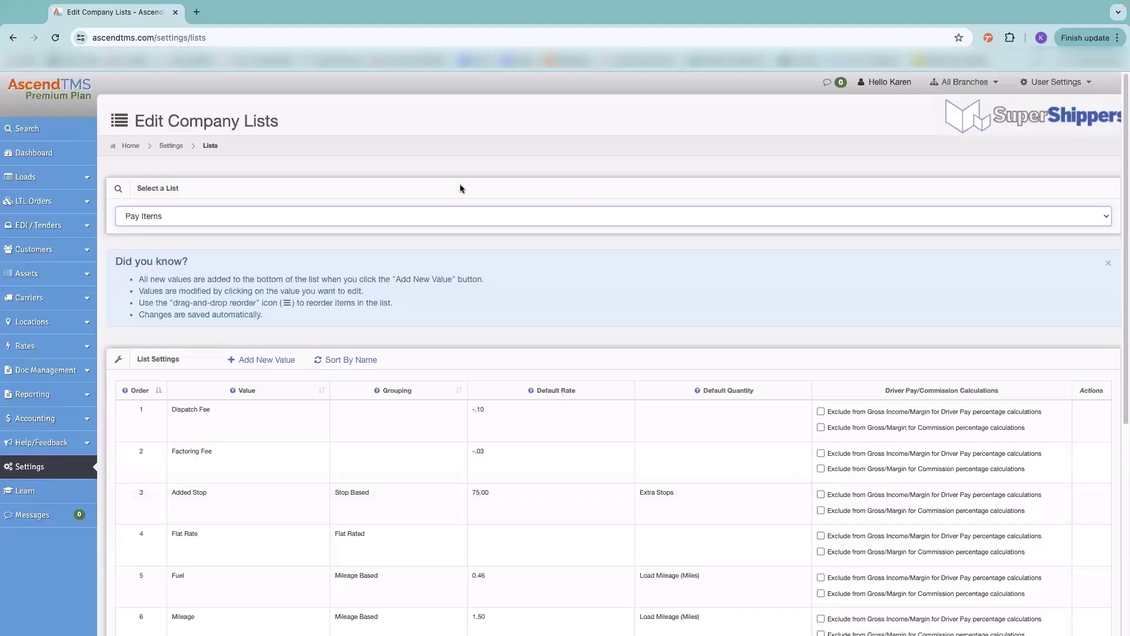
- Check the available company lists, then return to the Settings overview
left_click(239, 218)
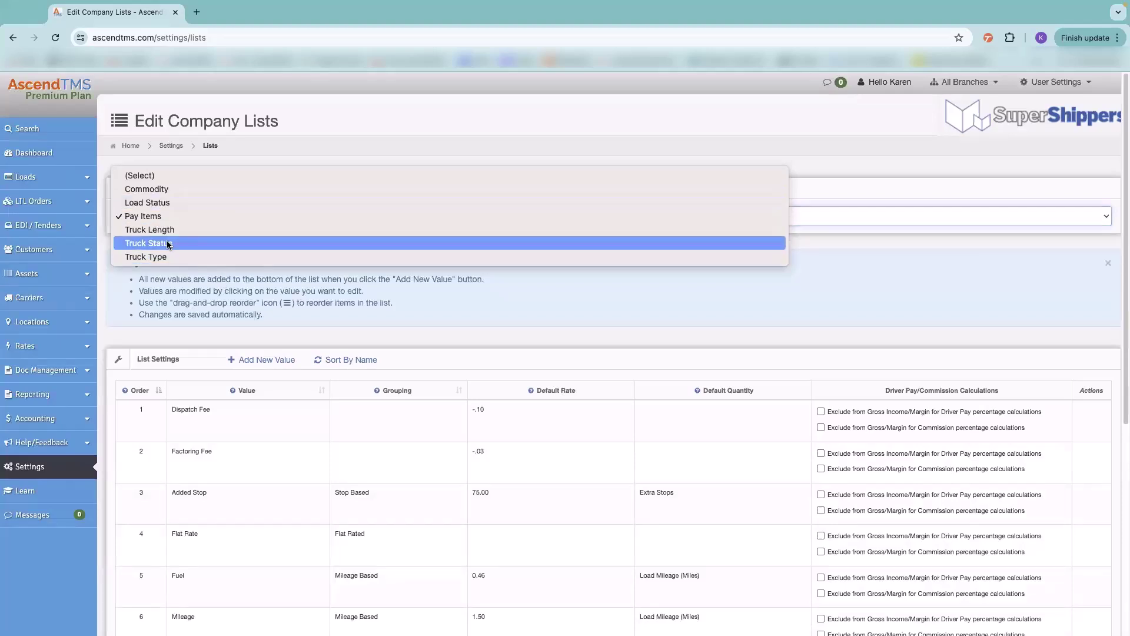
left_click(174, 148)
left_click(172, 147)
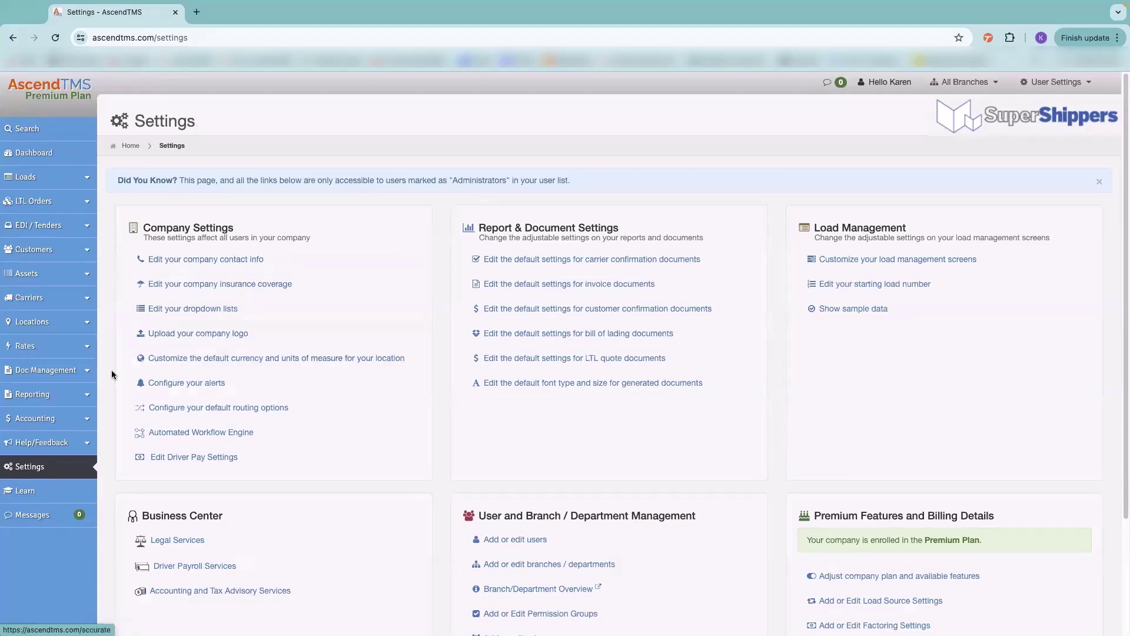
left_click(267, 358)
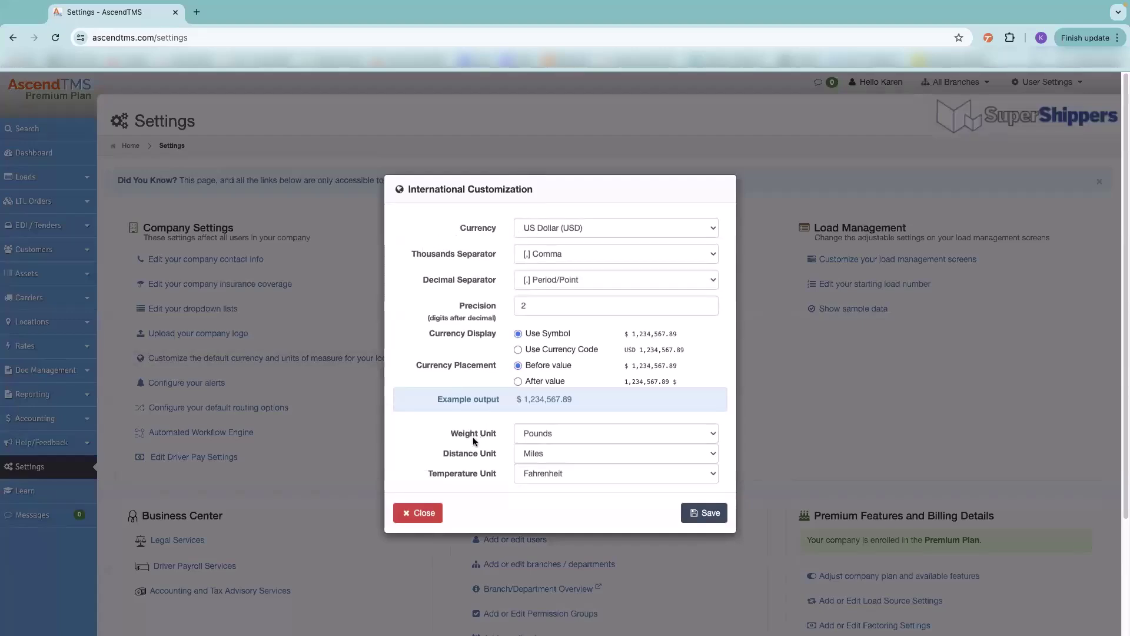
left_click(421, 514)
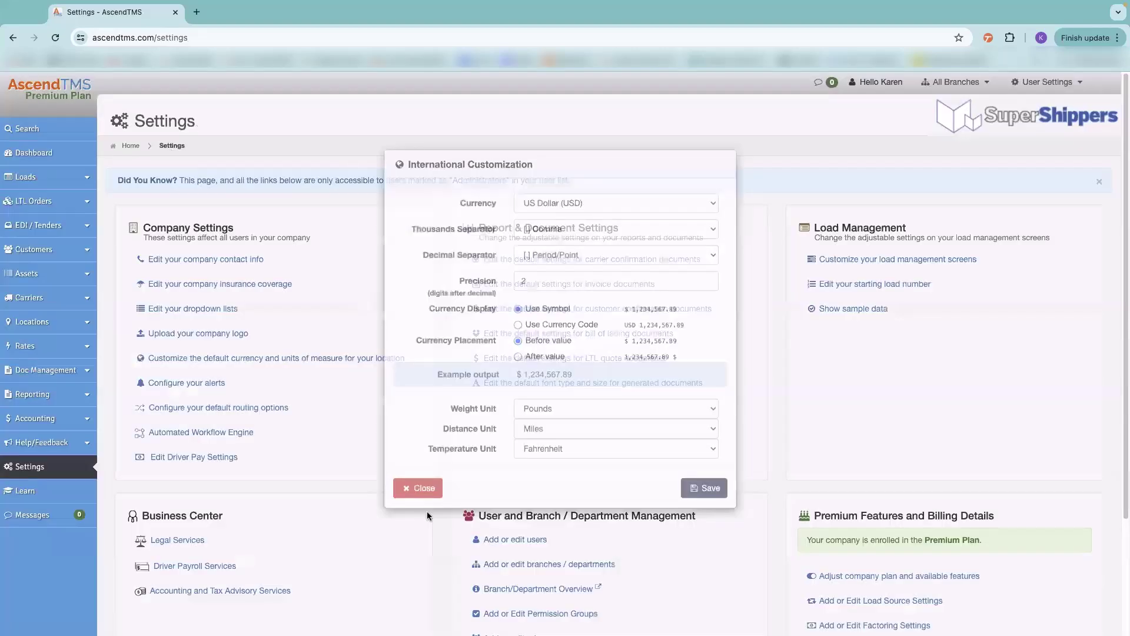
left_click(197, 386)
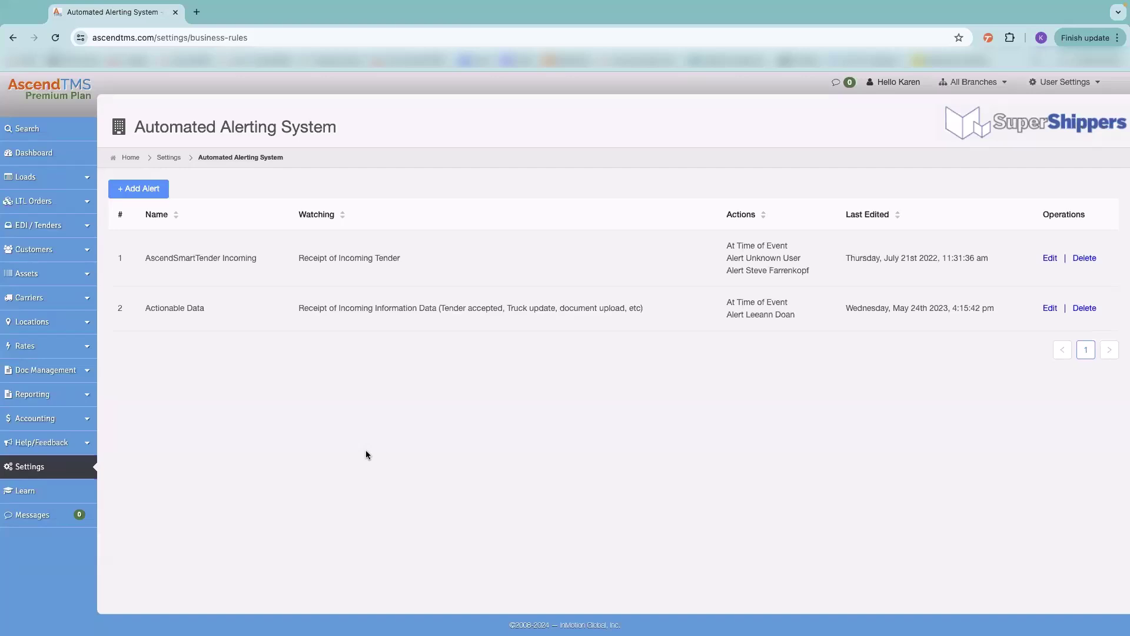
left_click(66, 468)
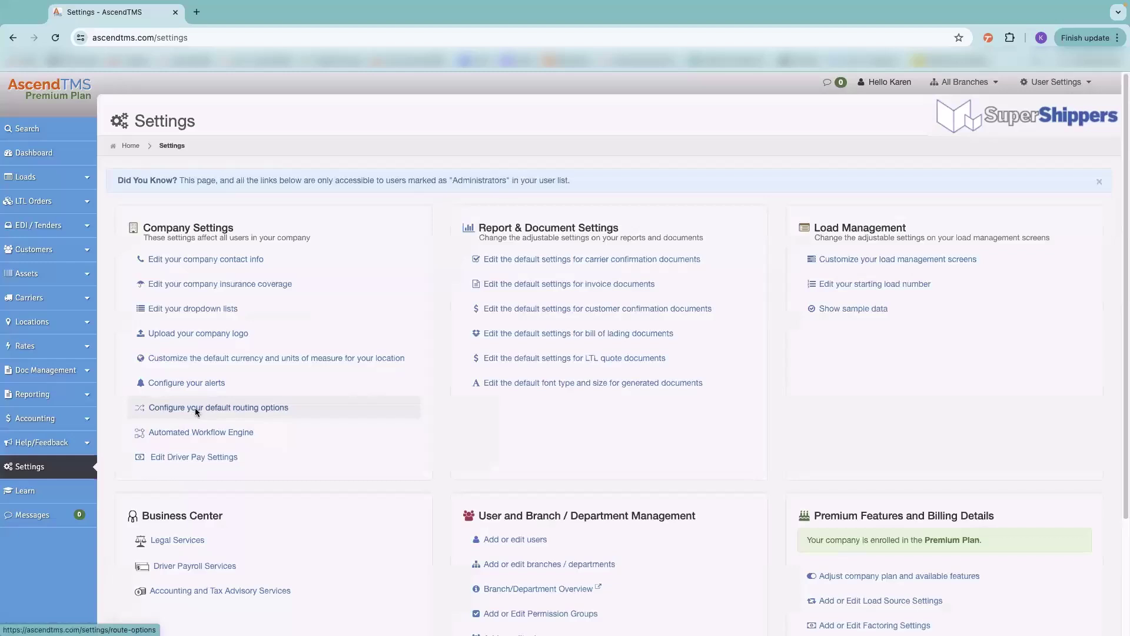
- View Default Routing Options (Fastest Route, Semi-trailer 5-Axle, Avoid Toll Roads), then return to Settings
left_click(196, 411)
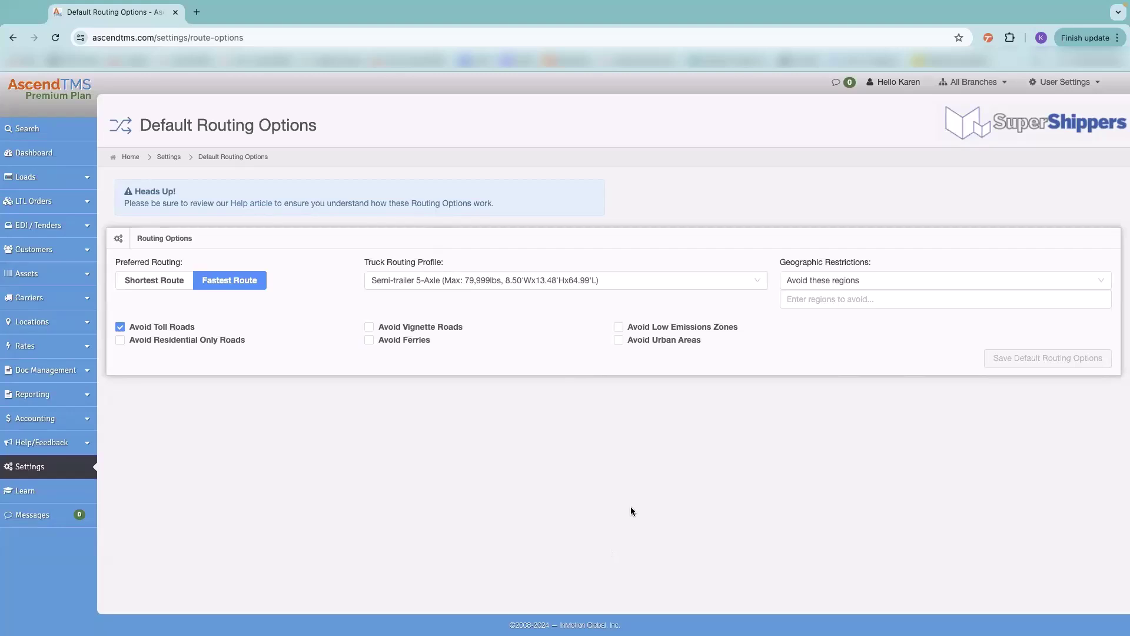
left_click(63, 471)
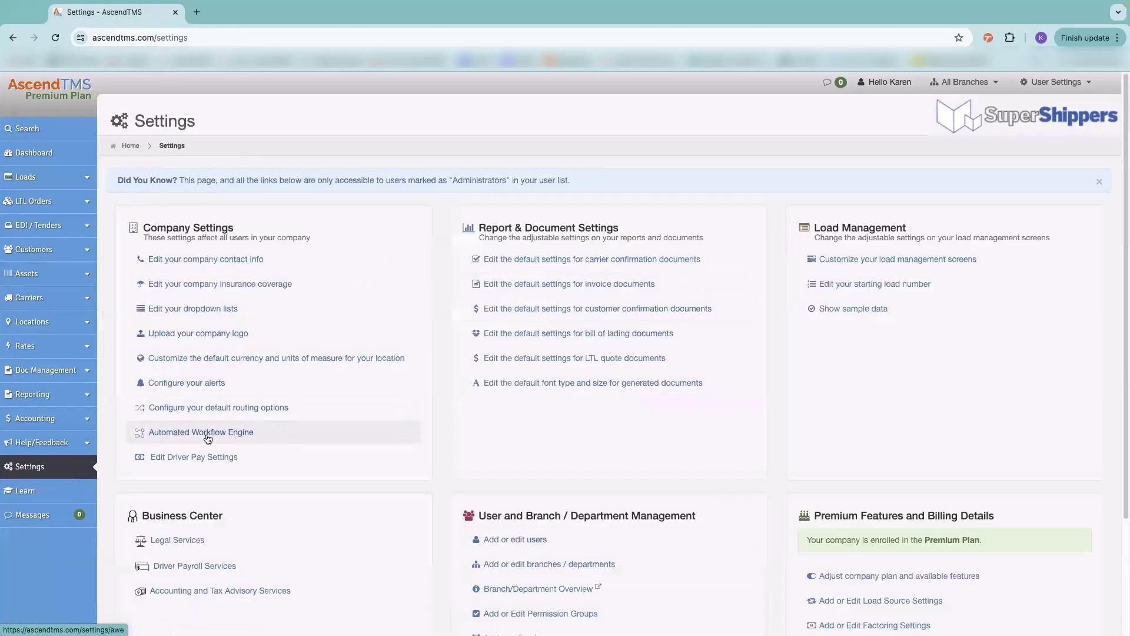
- Browse the Automated Workflow Engine rules, including Late Stop 2 hours pickup and 3 hours delivery
left_click(213, 434)
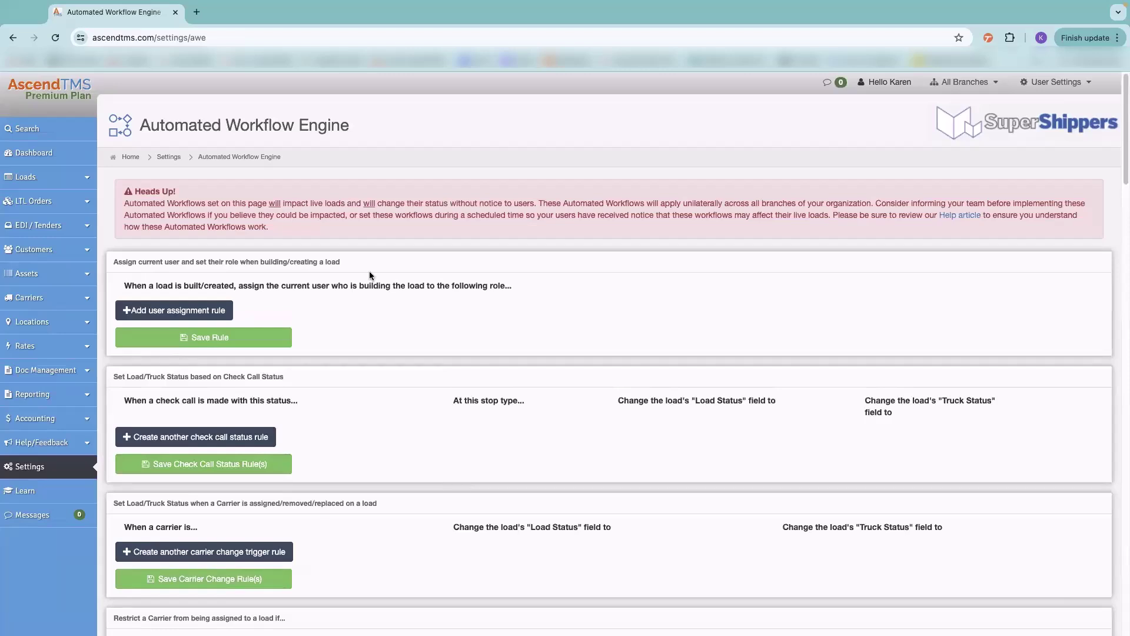
scroll(454, 413, "down", 10)
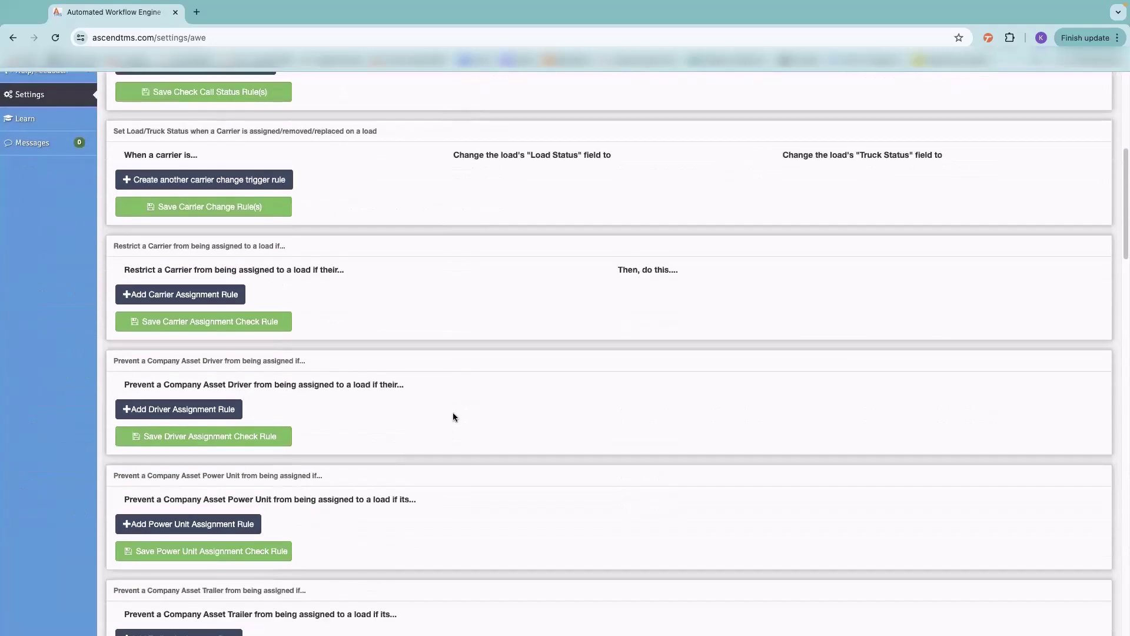
scroll(453, 417, "down", 7)
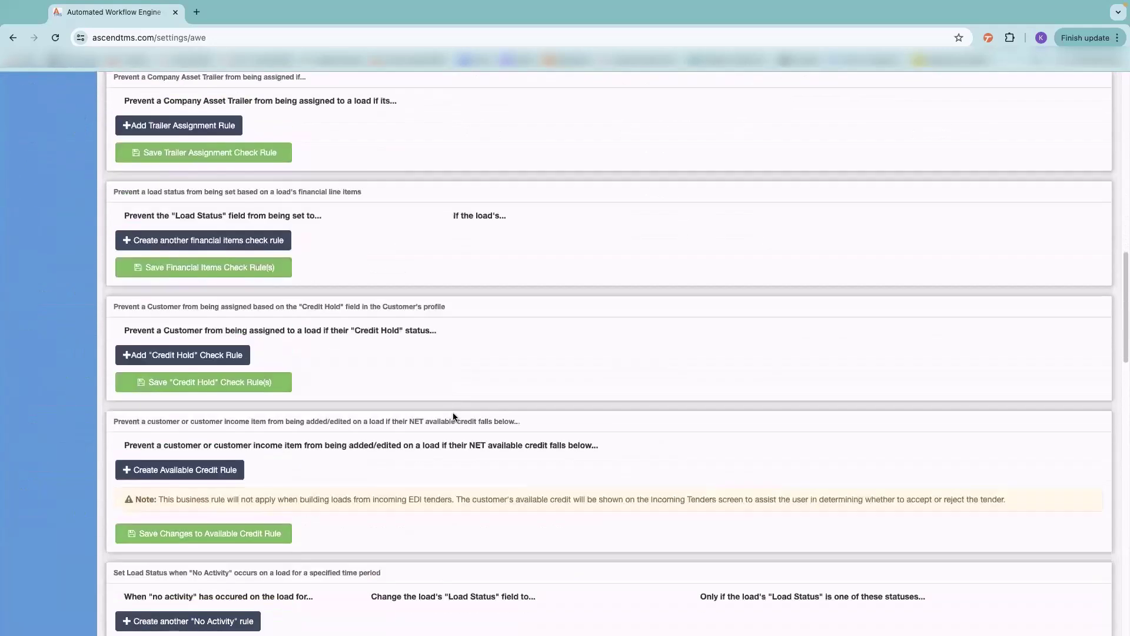
scroll(454, 417, "down", 4)
scroll(347, 344, "down", 6)
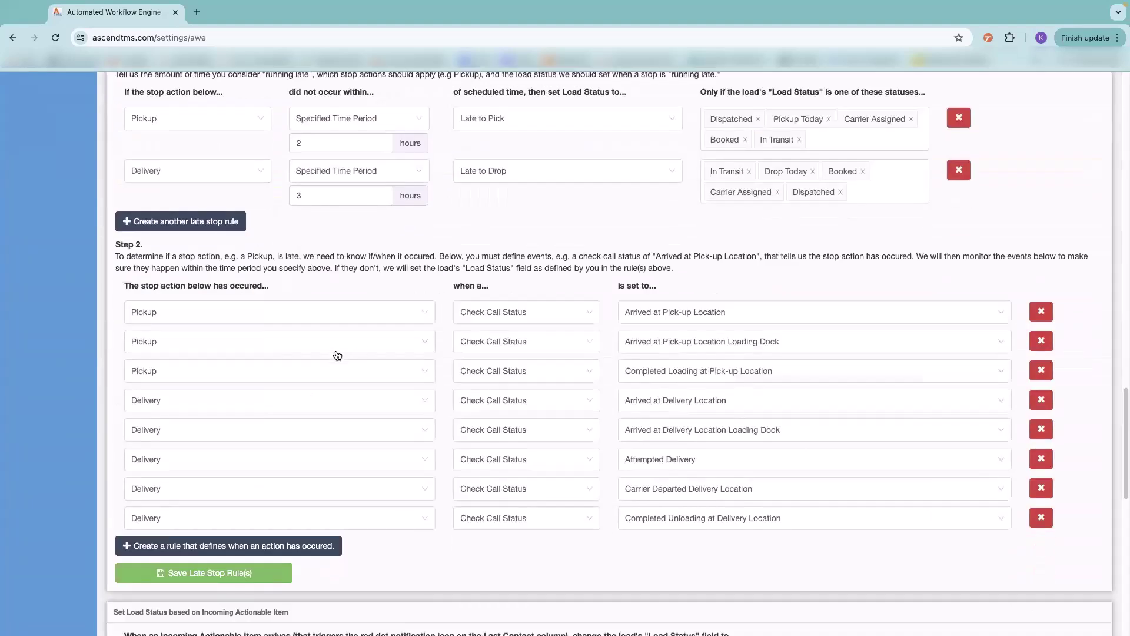
scroll(326, 480, "up", 15)
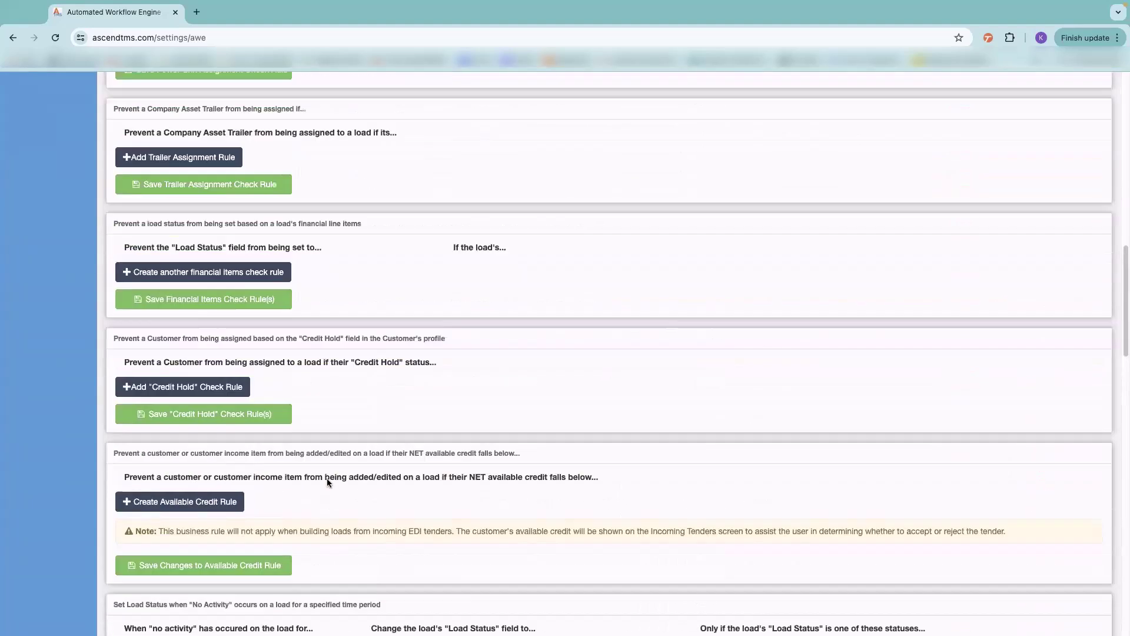
scroll(327, 481, "up", 6)
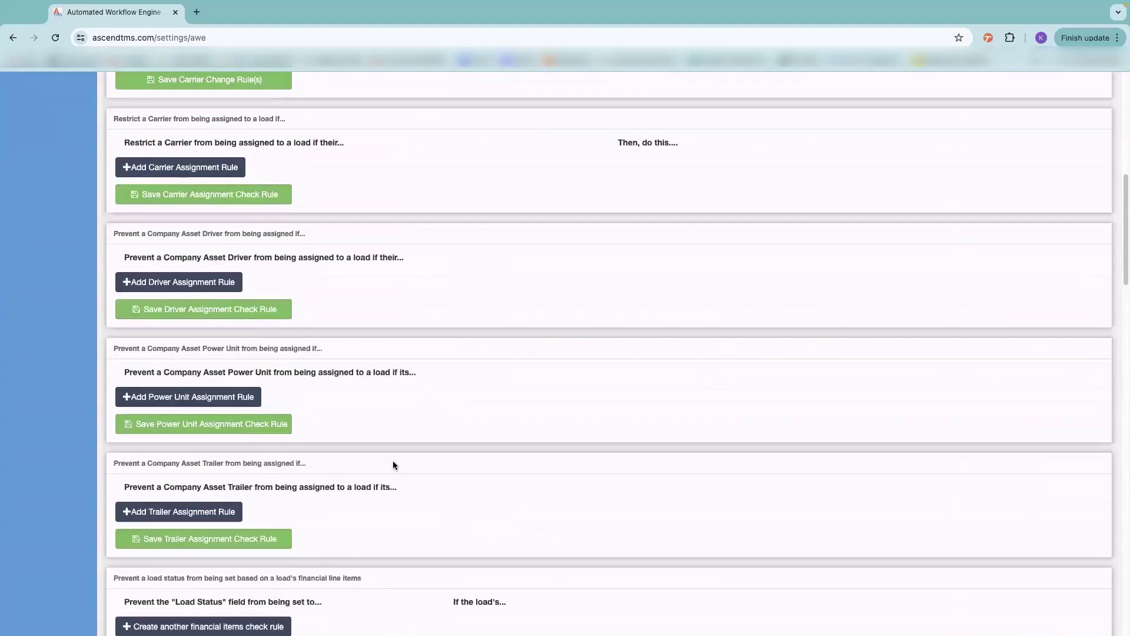
scroll(393, 460, "up", 5)
scroll(393, 460, "down", 1)
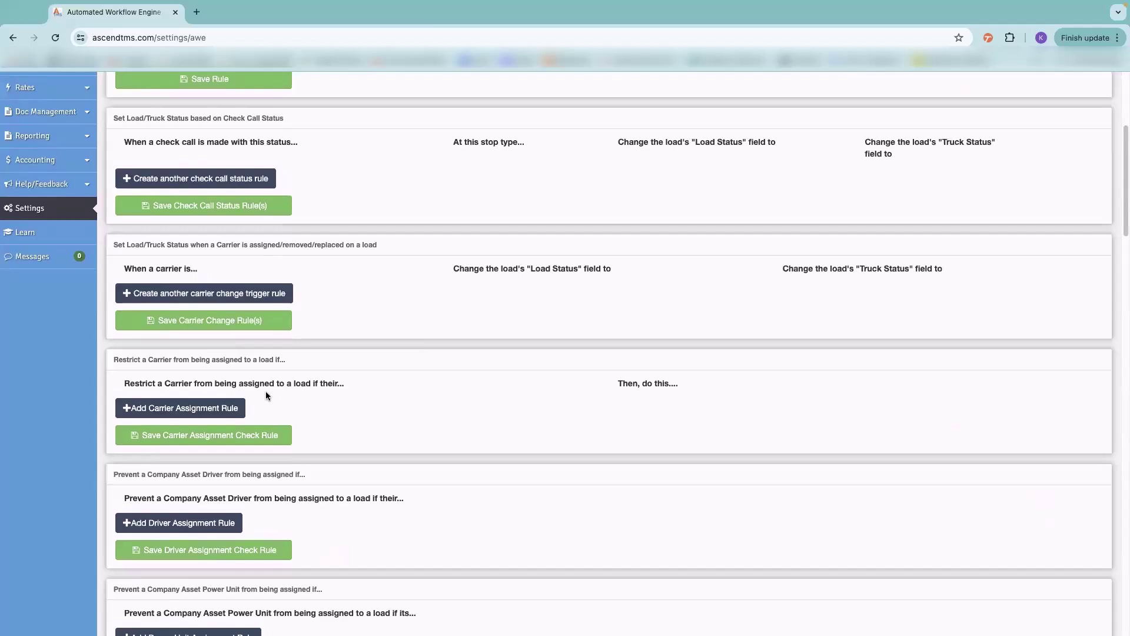
- Add a carrier restriction rule triggered when "Do Not Load" Status is set to DO NOT LOAD
left_click(166, 410)
left_click(167, 437)
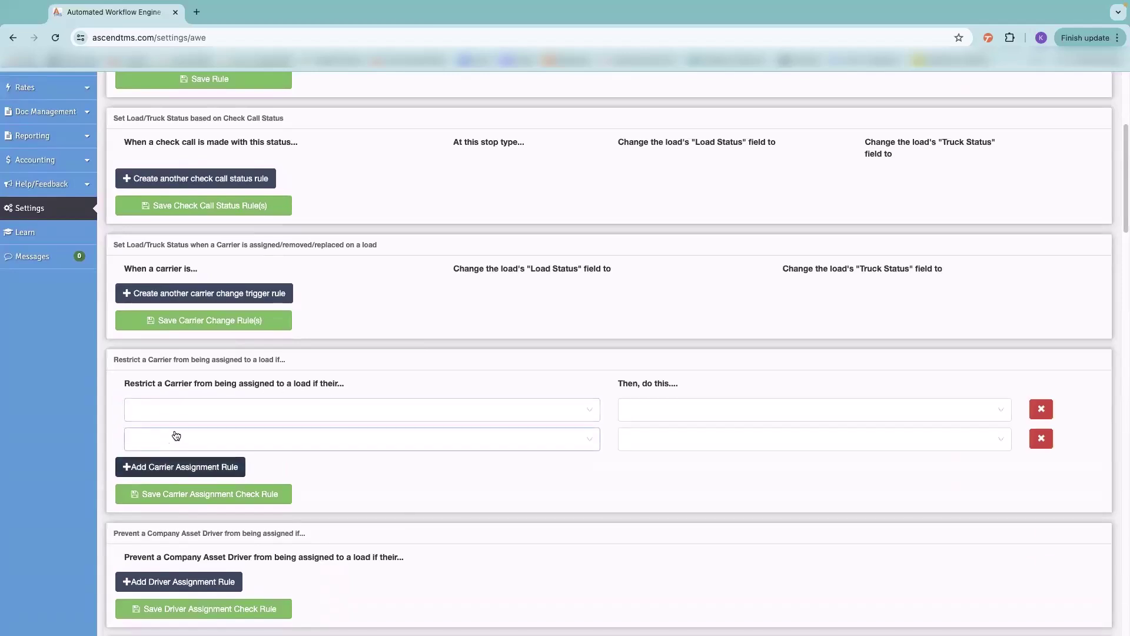
left_click(217, 400)
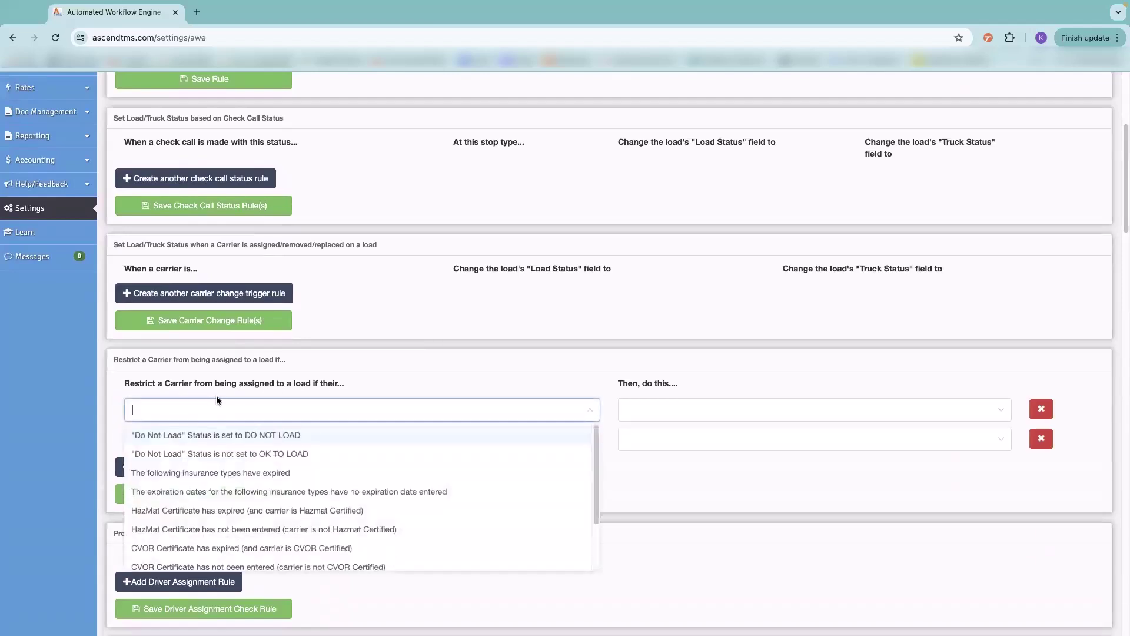
left_click(182, 436)
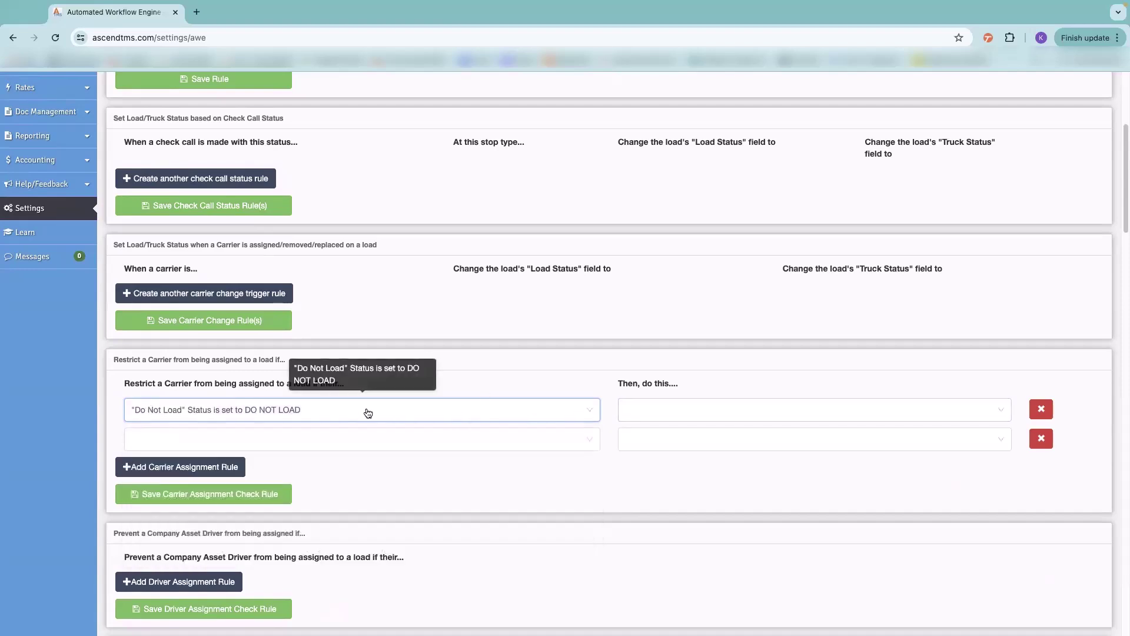
left_click(653, 409)
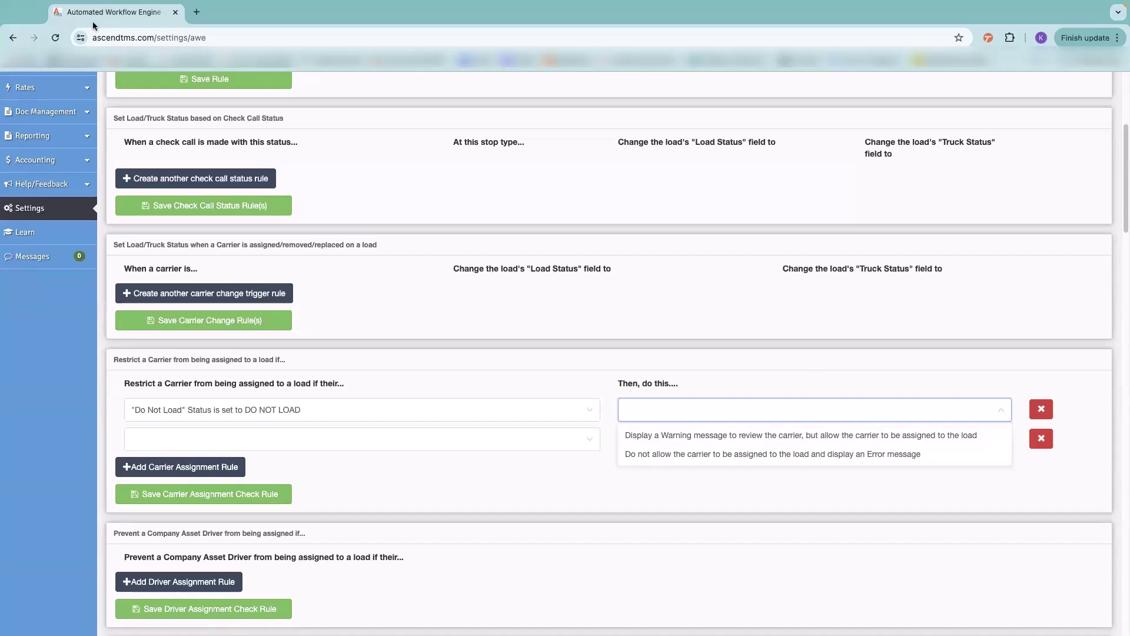
scroll(344, 108, "down", 9)
scroll(424, 121, "up", 12)
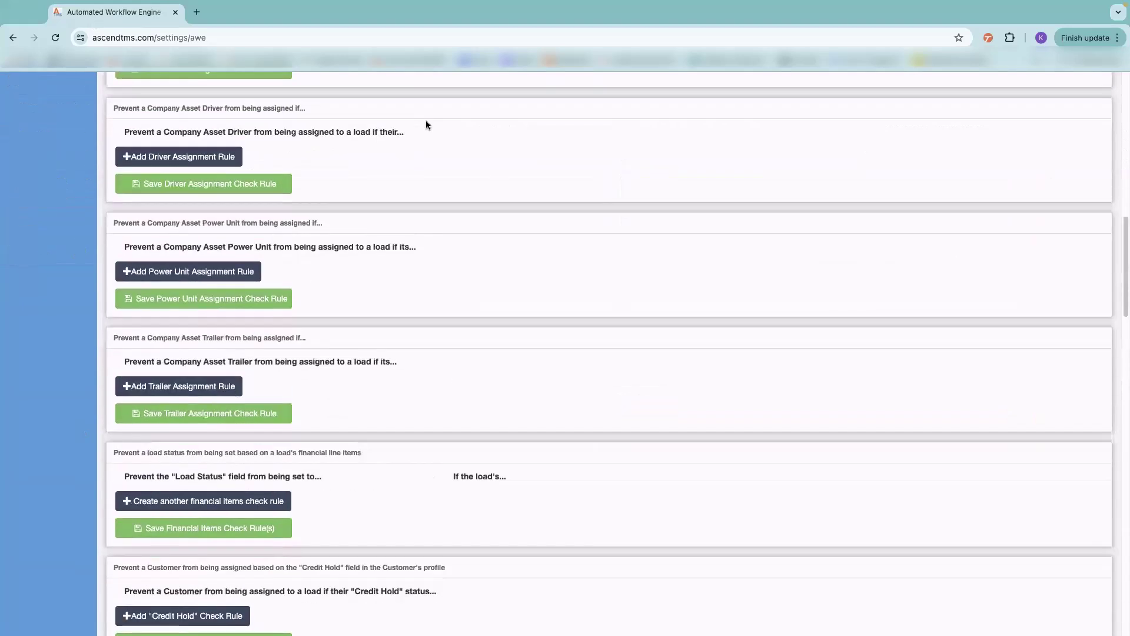
left_click(37, 469)
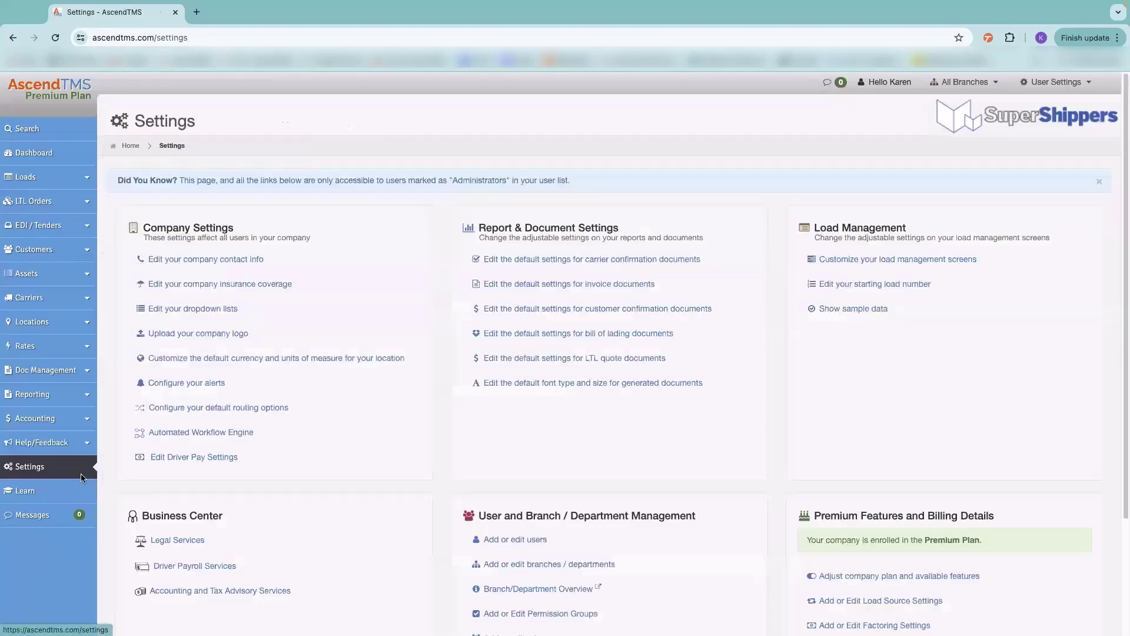
left_click(186, 456)
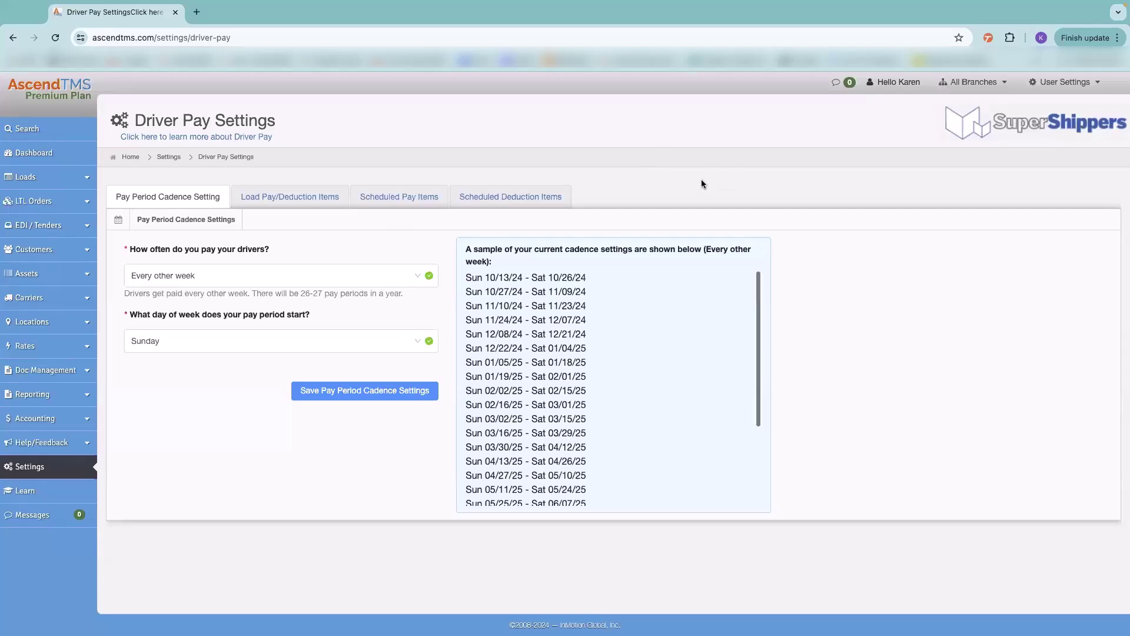
left_click(37, 466)
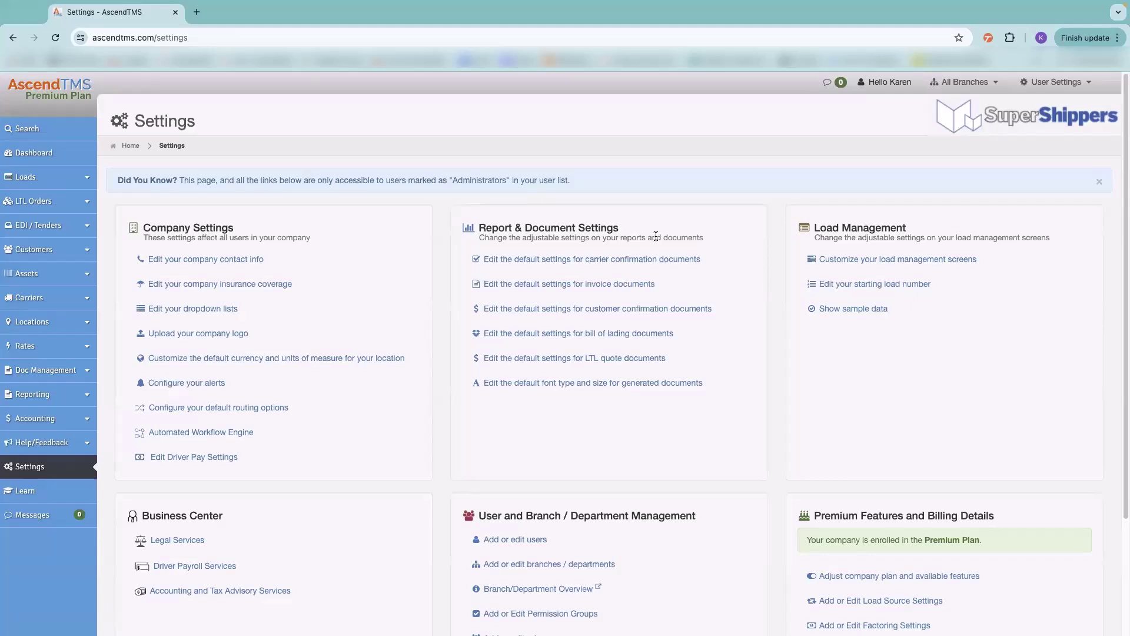
- Look over the carrier confirmation document terms and footer settings, then return to Settings
left_click(556, 260)
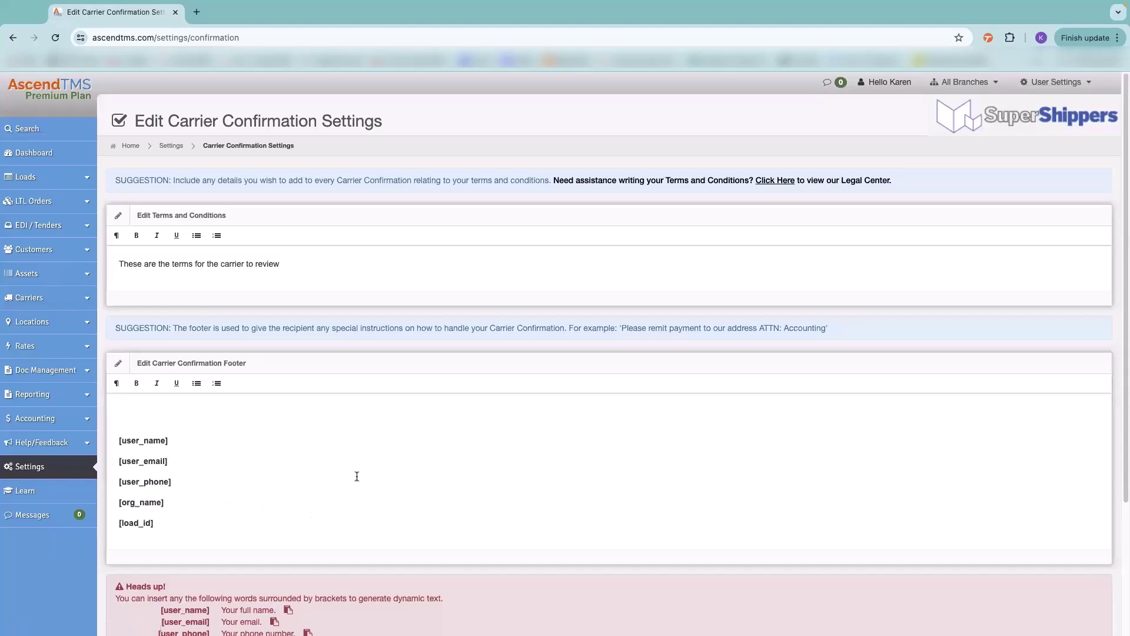
scroll(356, 474, "down", 1)
left_click(170, 116)
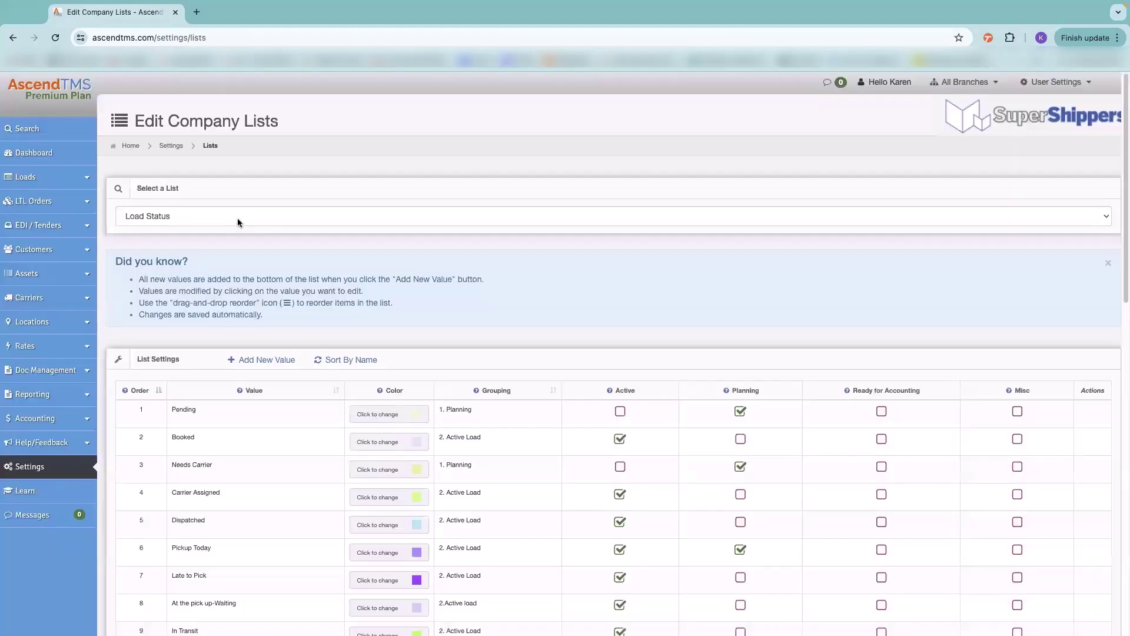
- Check the available company lists, then go back to the Settings overview
left_click(238, 218)
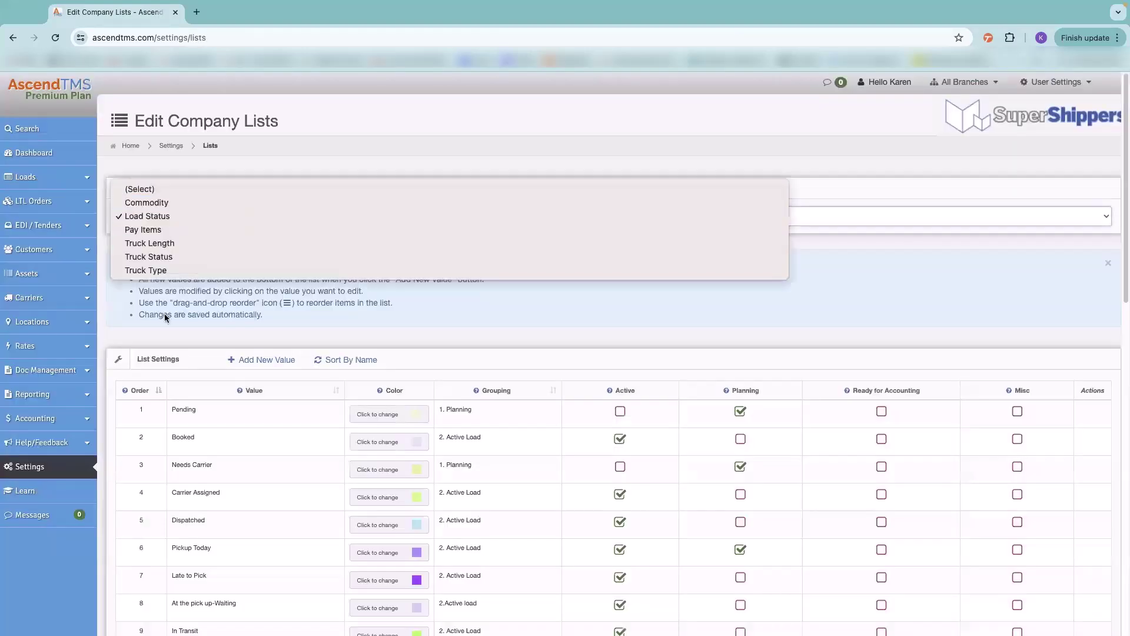
left_click(178, 146)
left_click(178, 146)
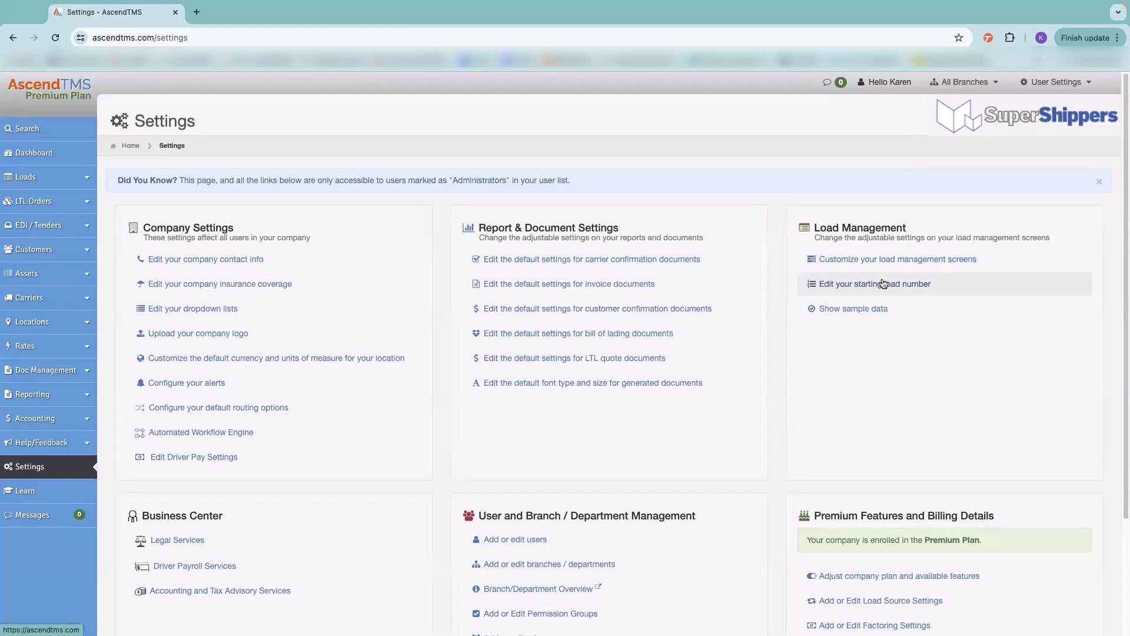
- Close the starting load number editor unsaved, then show and hide sample data
left_click(883, 284)
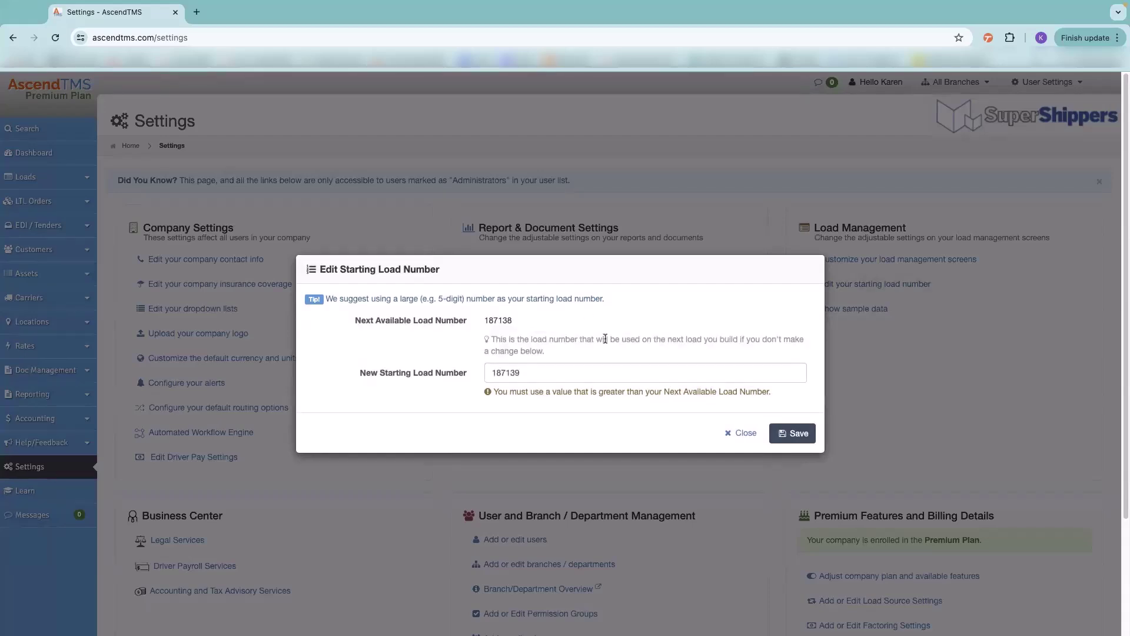
left_click(740, 432)
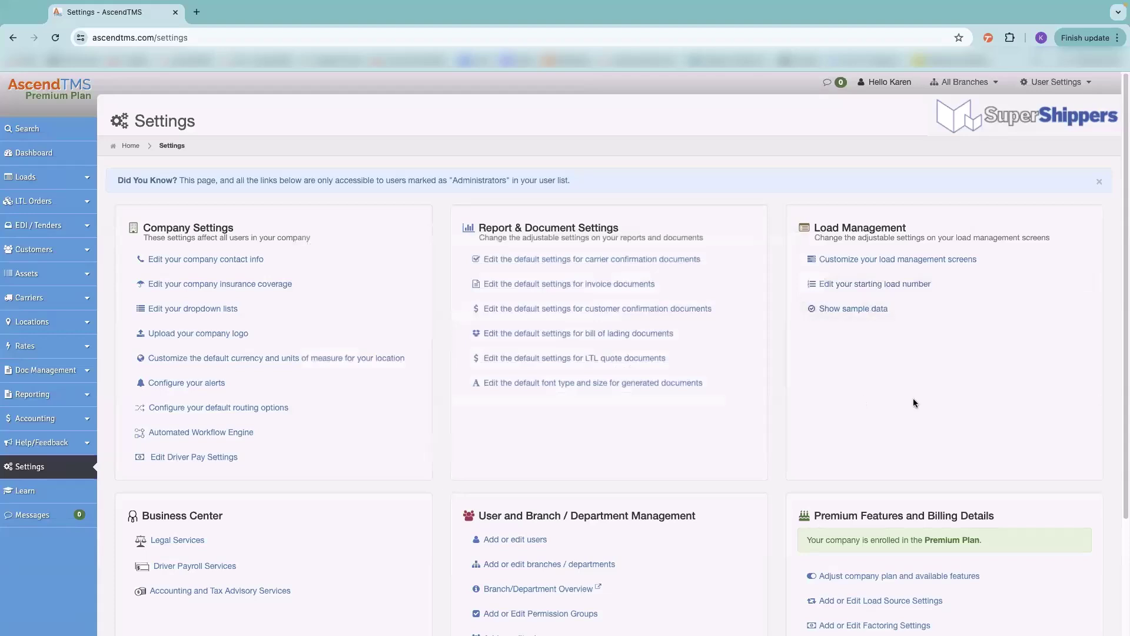
left_click(837, 308)
left_click(832, 316)
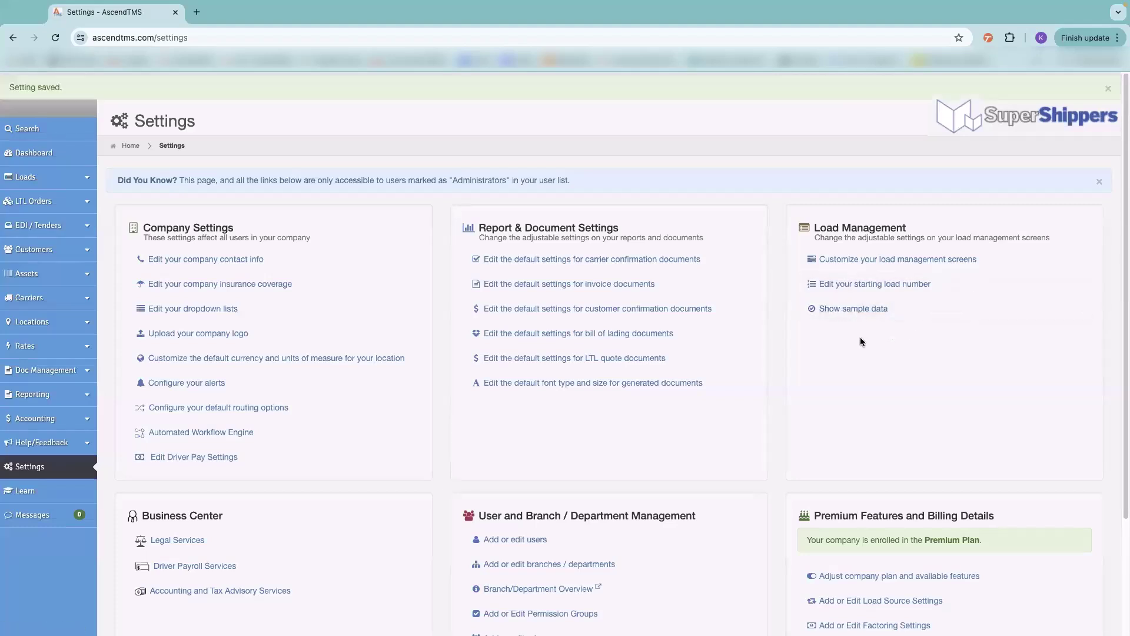
scroll(864, 387, "down", 3)
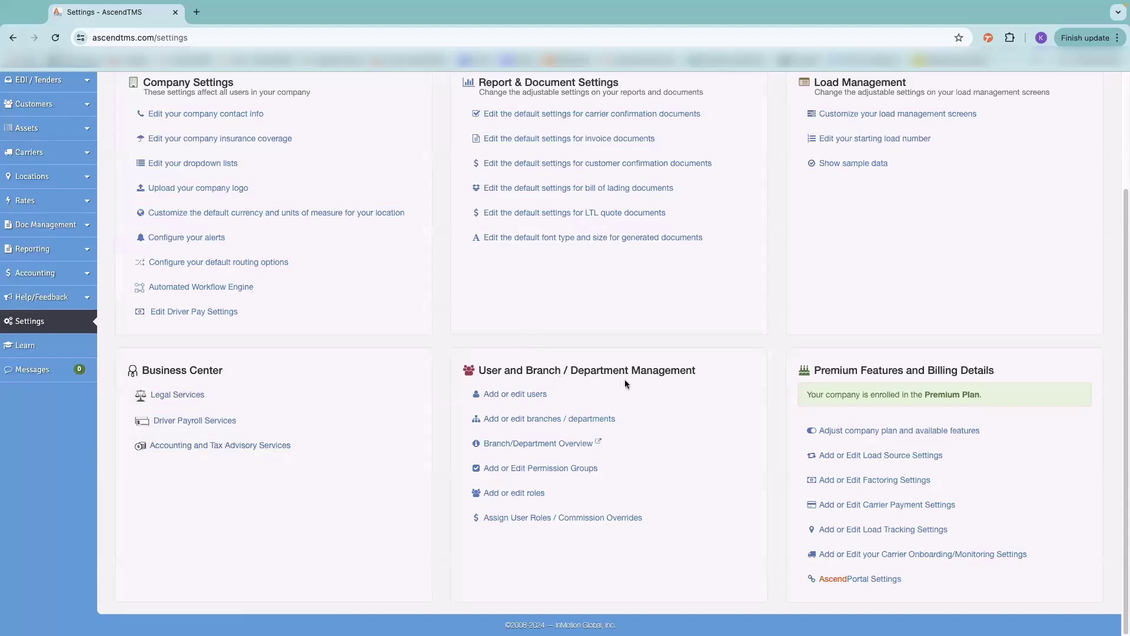
left_click(526, 395)
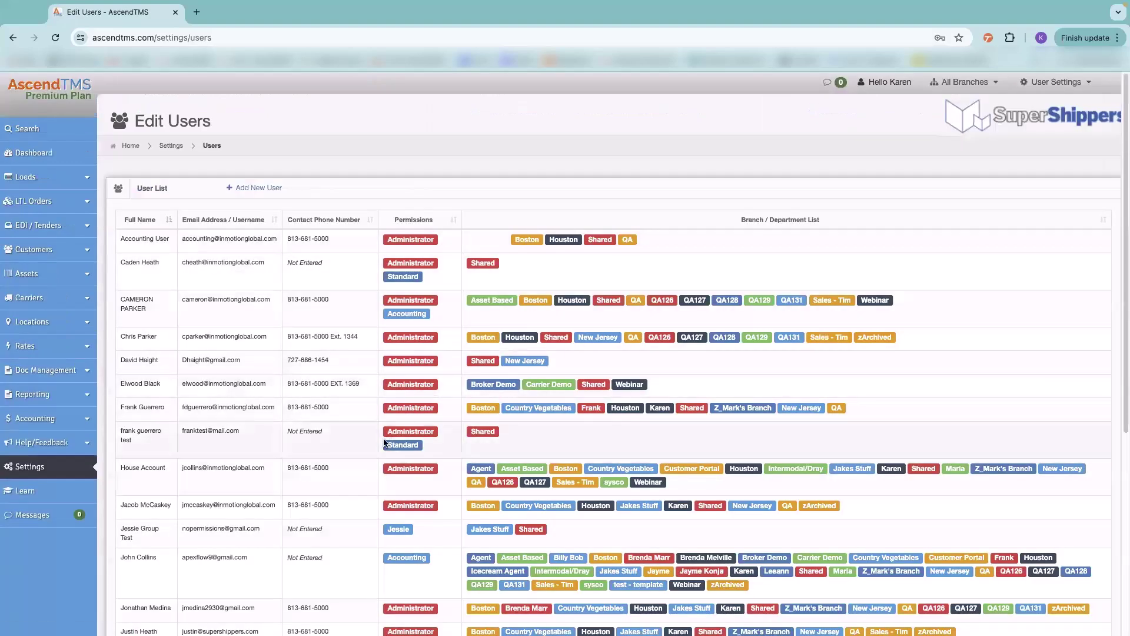
scroll(384, 442, "down", 5)
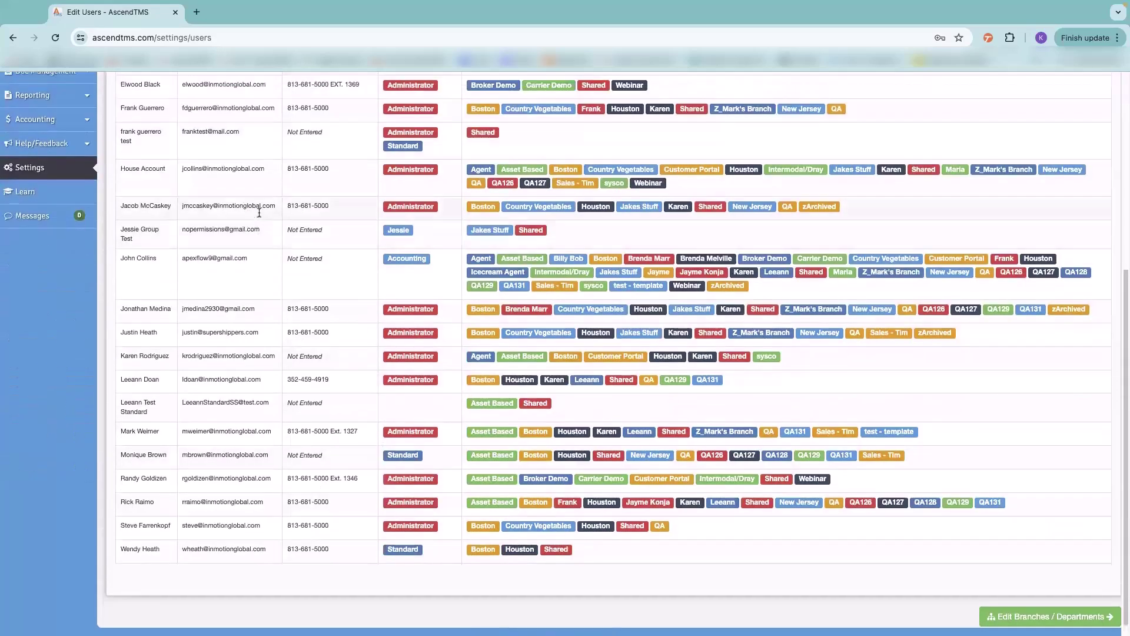
scroll(259, 212, "up", 5)
left_click(221, 269)
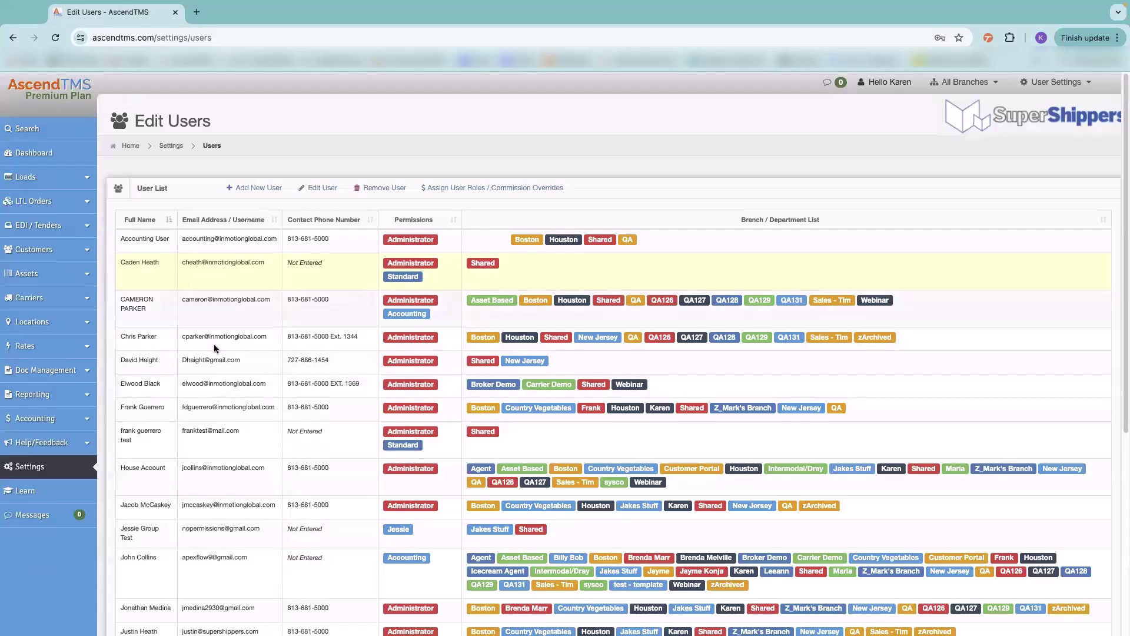
left_click(17, 474)
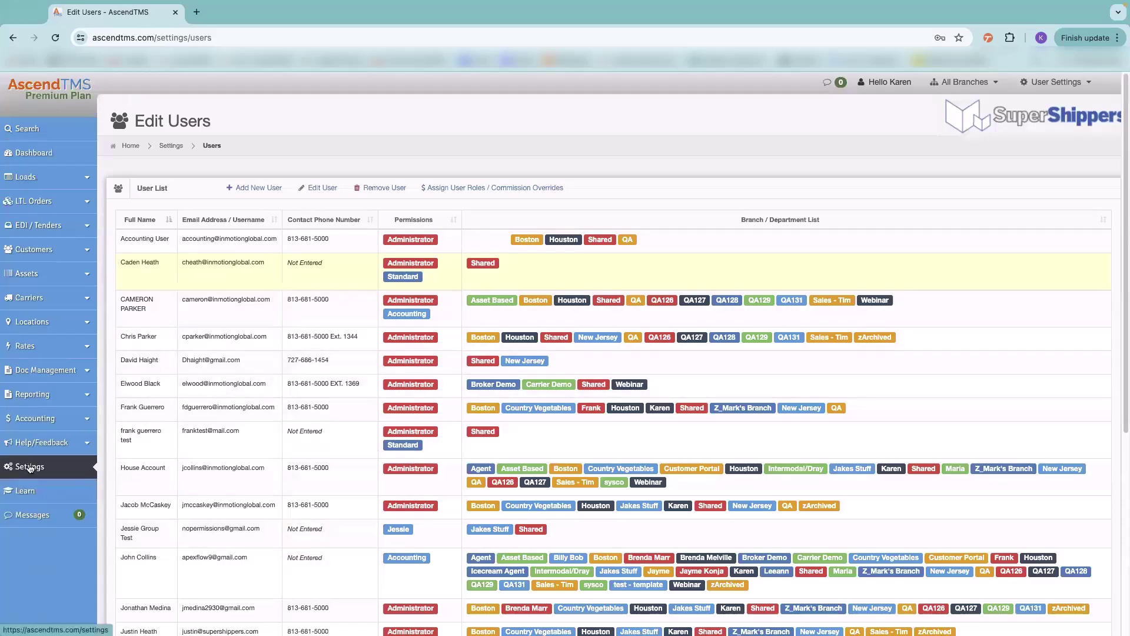
scroll(406, 384, "down", 3)
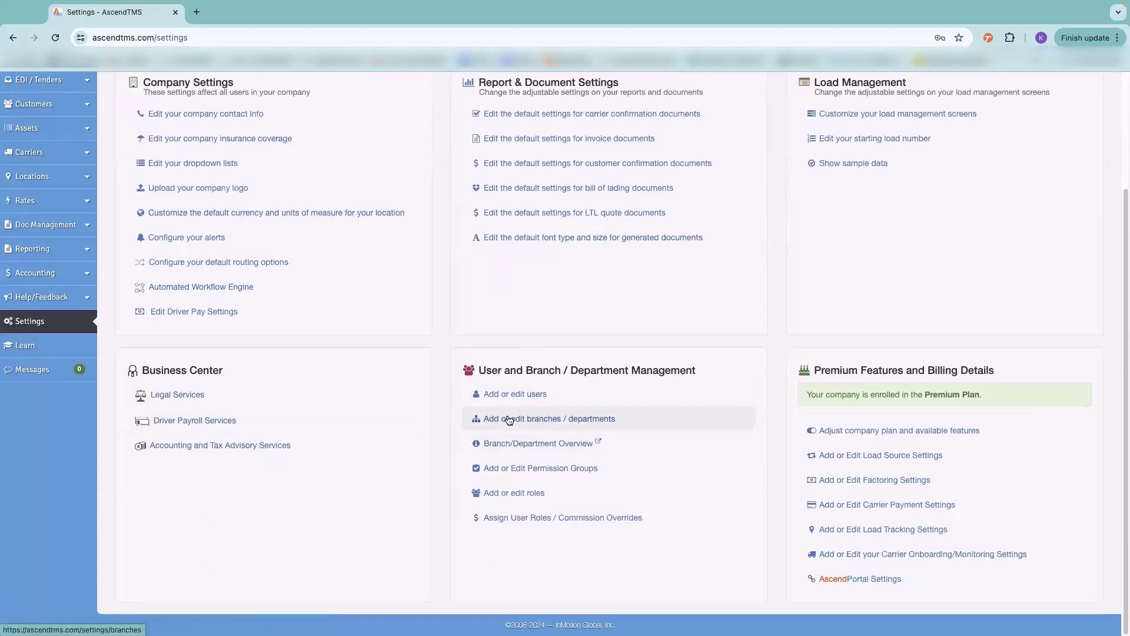
- Review Edit Branches / Departments: carriers default to Shared, customers and locations to User Choice
left_click(527, 422)
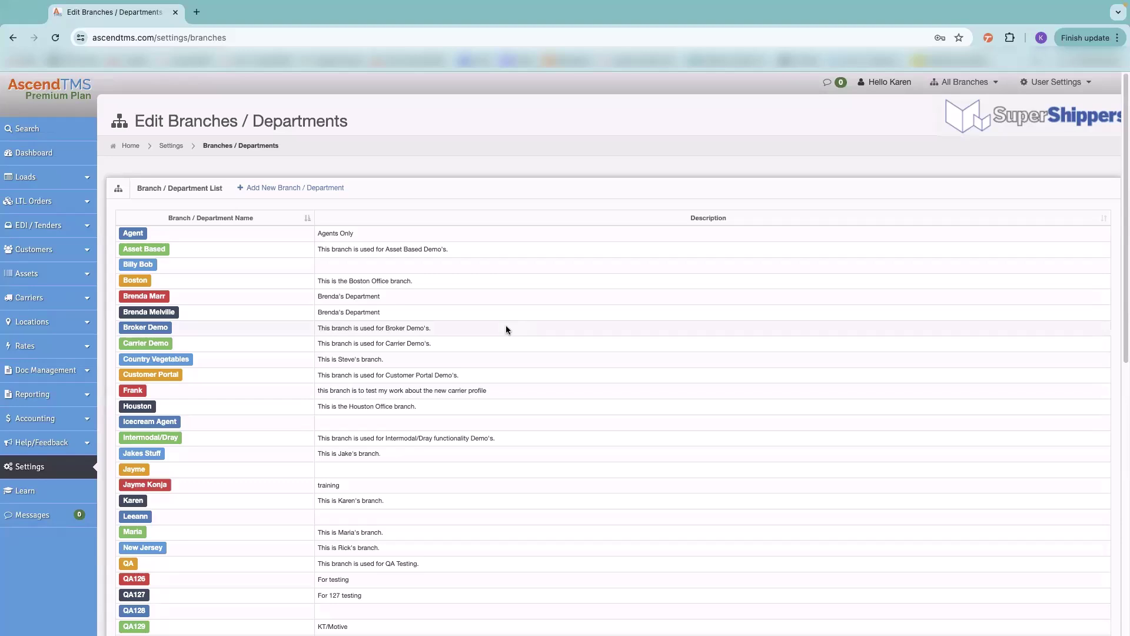
scroll(560, 495, "down", 8)
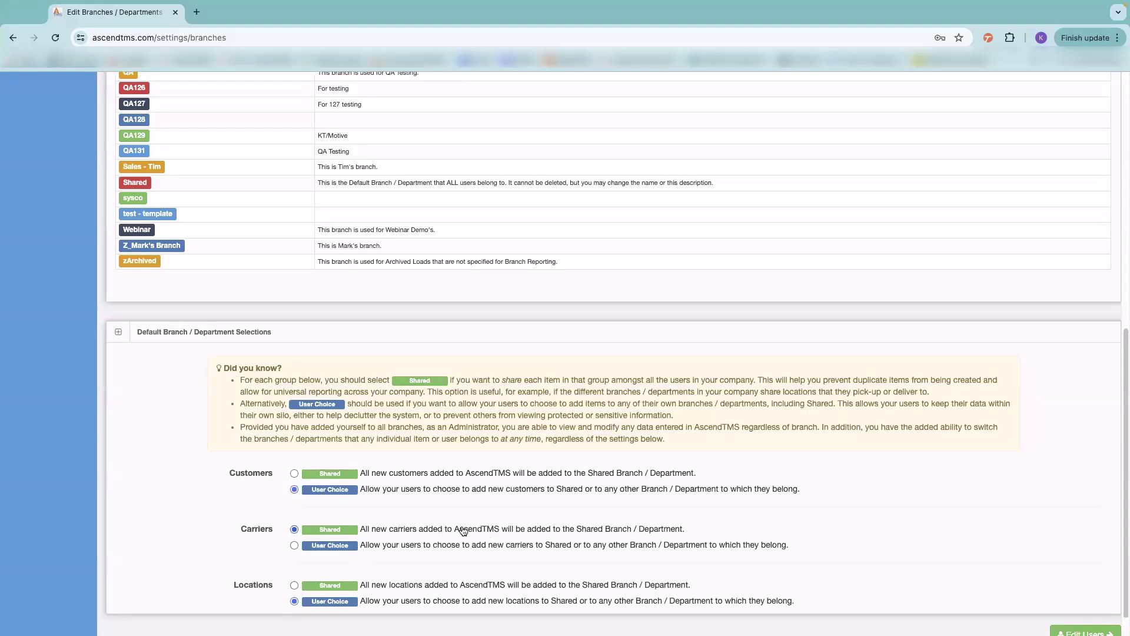
scroll(462, 489, "up", 10)
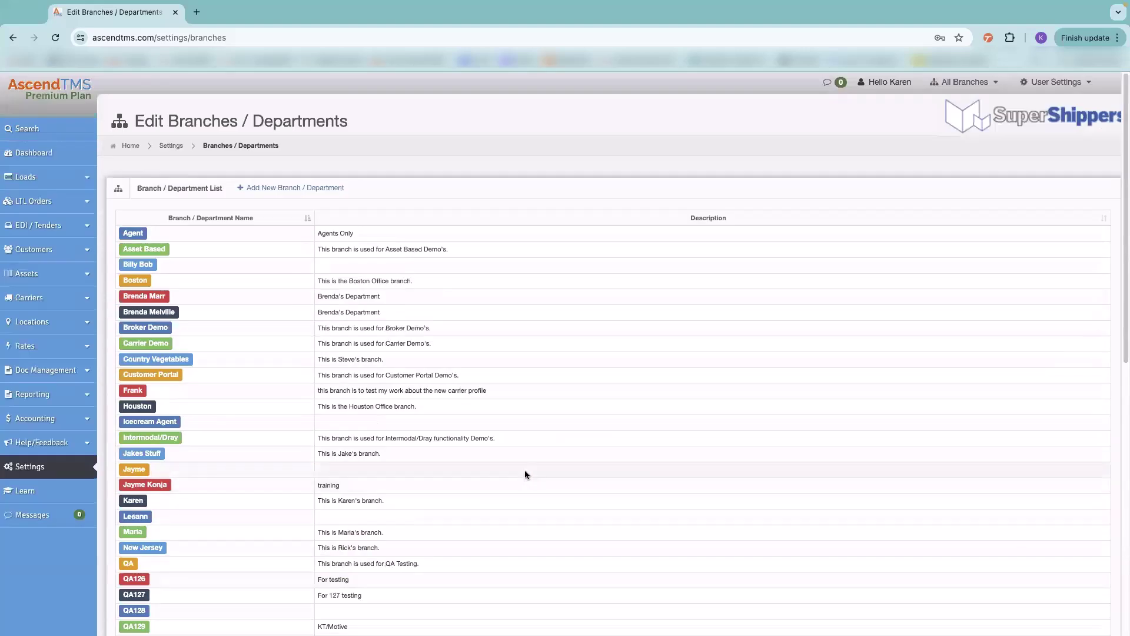
- Preview the Add a Customer profile form with the Shared branch, then return to Settings
left_click(51, 253)
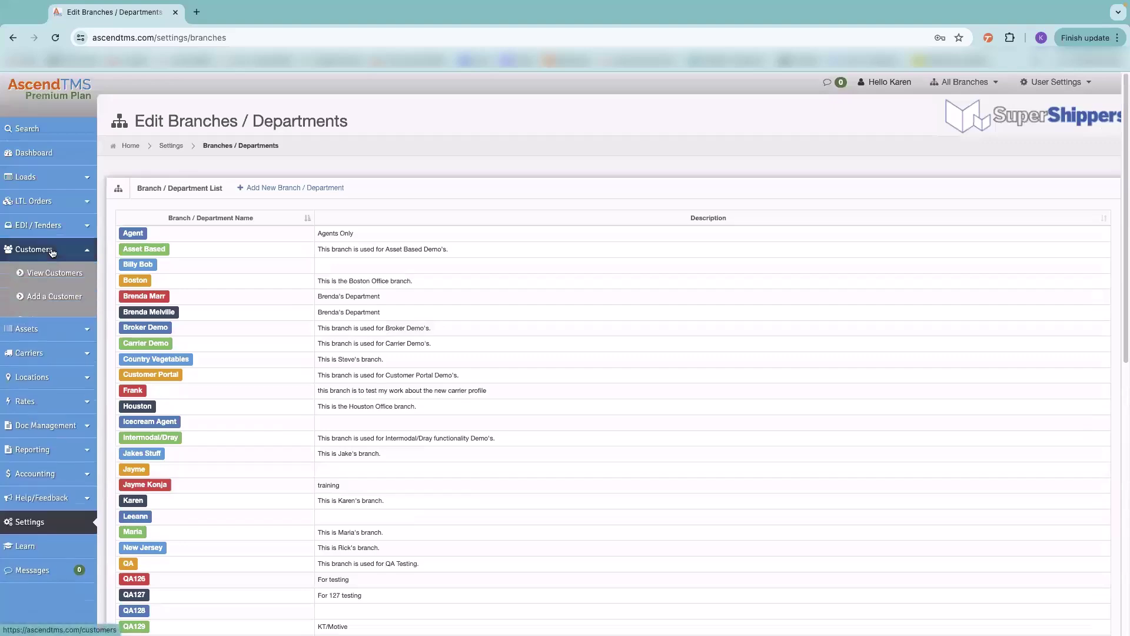
left_click(43, 298)
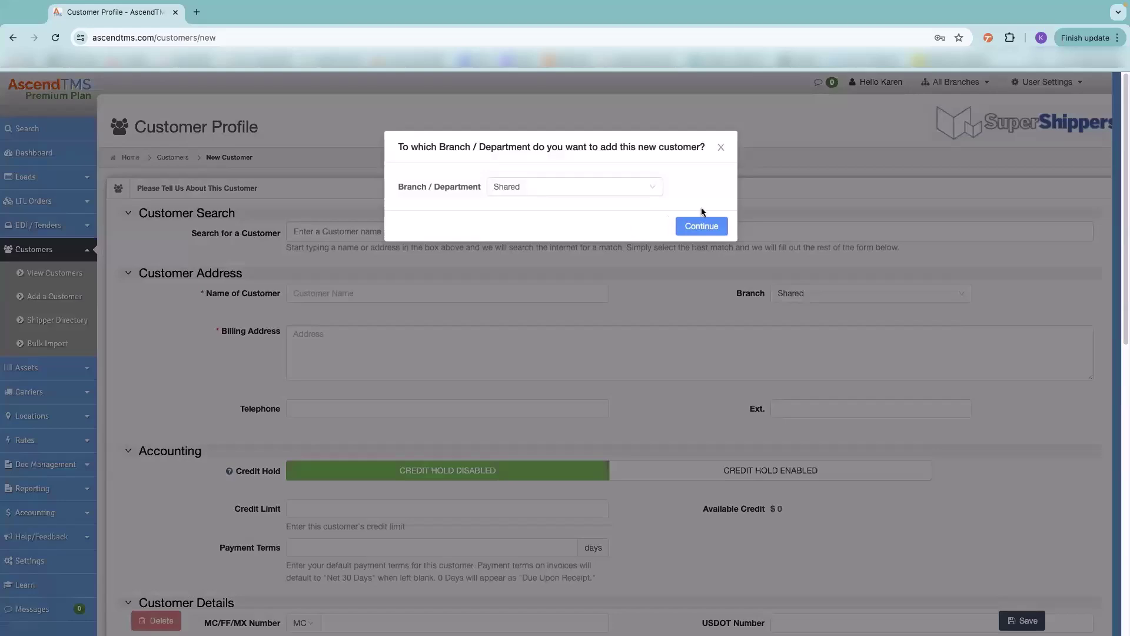
left_click(721, 146)
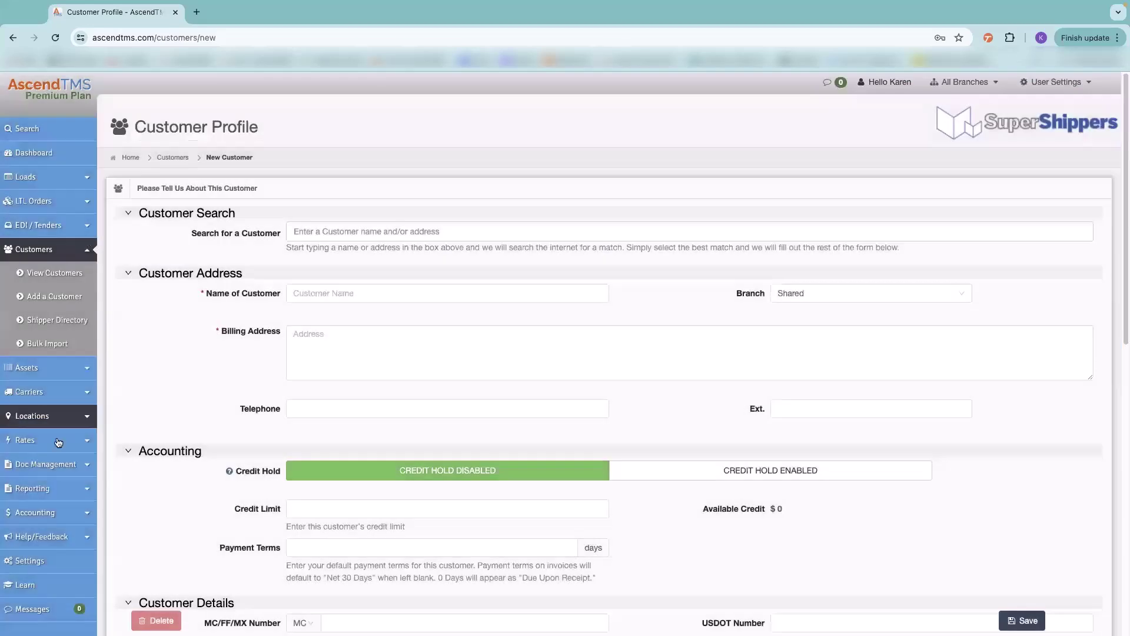
scroll(97, 424, "down", 2)
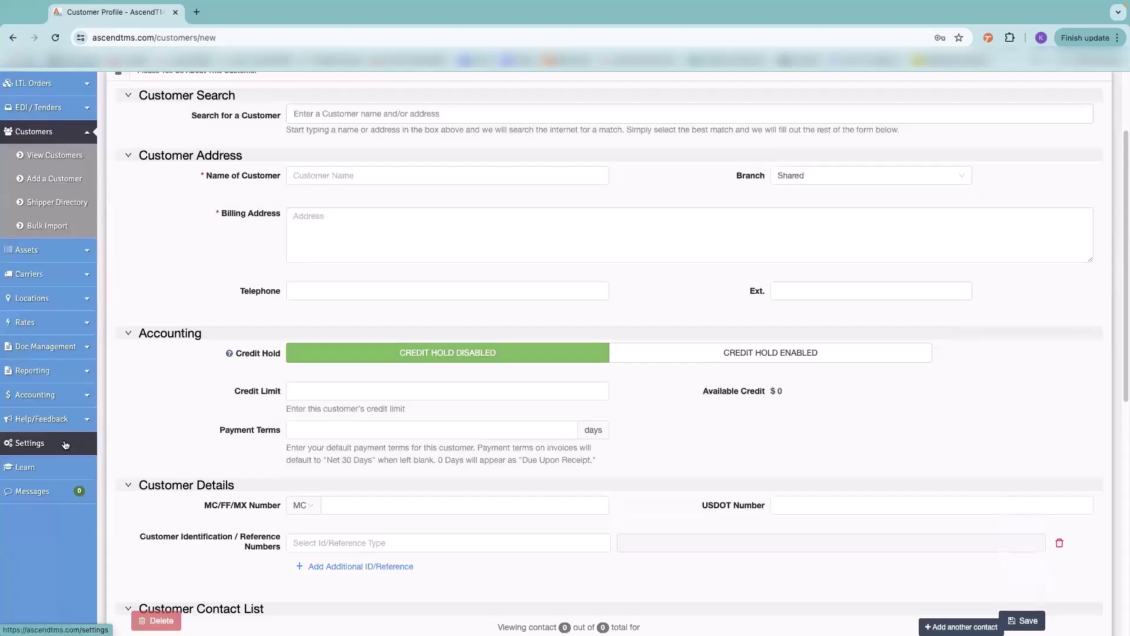
left_click(65, 444)
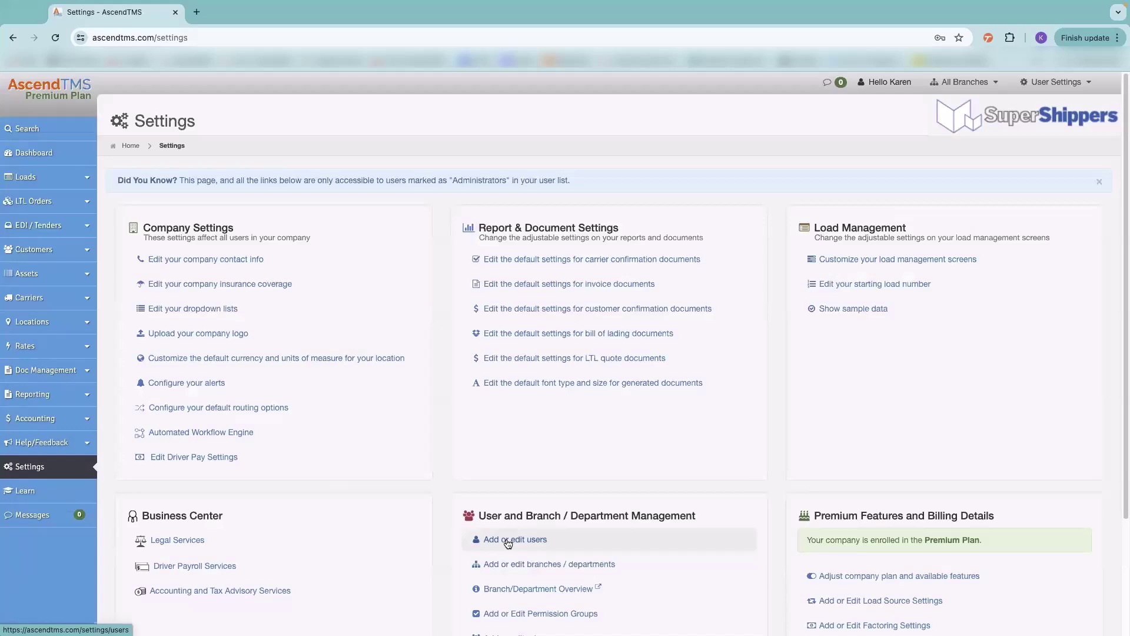
left_click(508, 540)
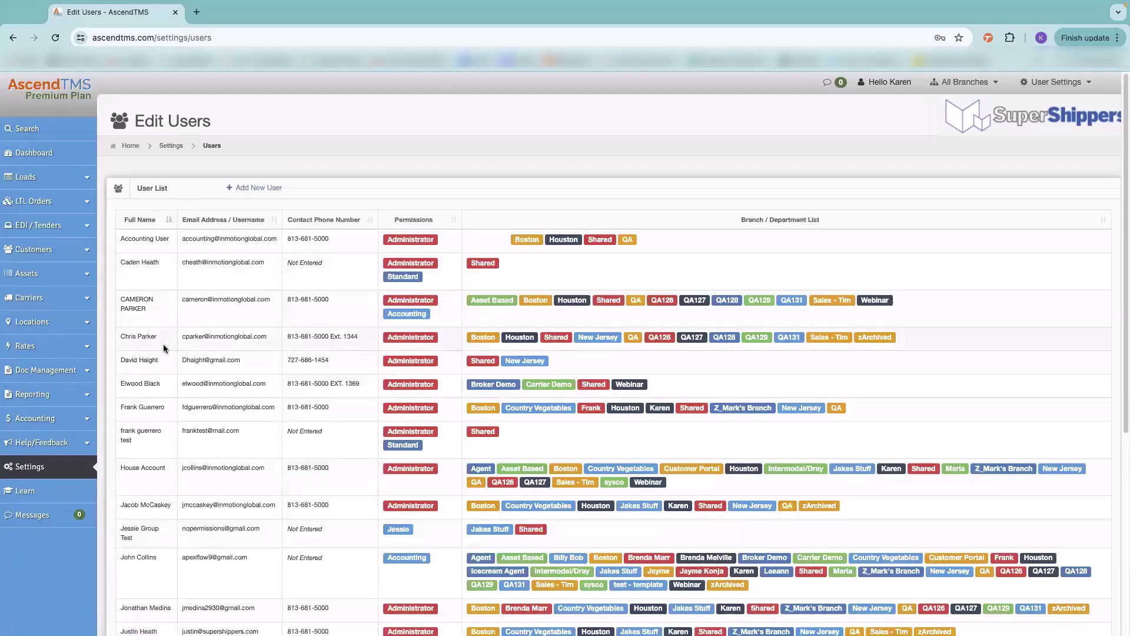
left_click(206, 343)
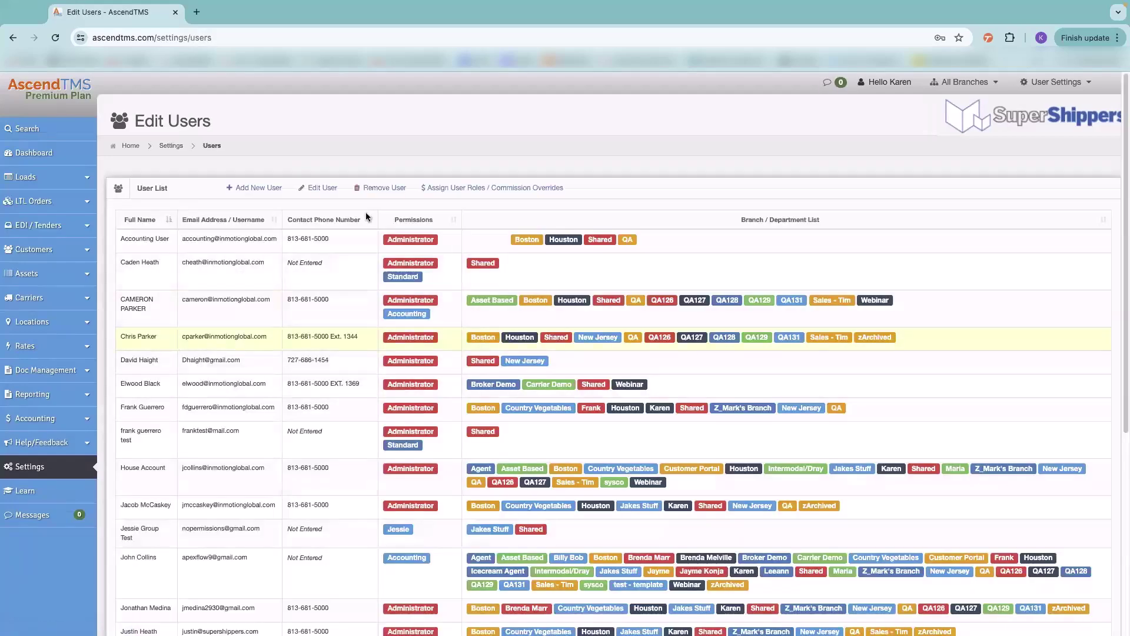
left_click(321, 188)
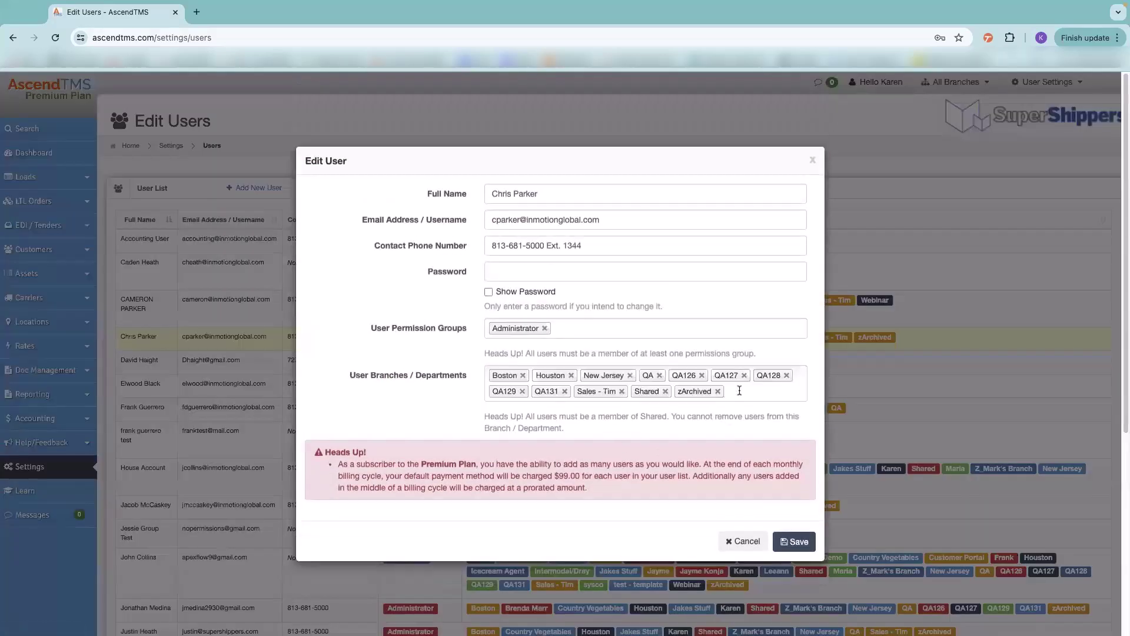
left_click(738, 390)
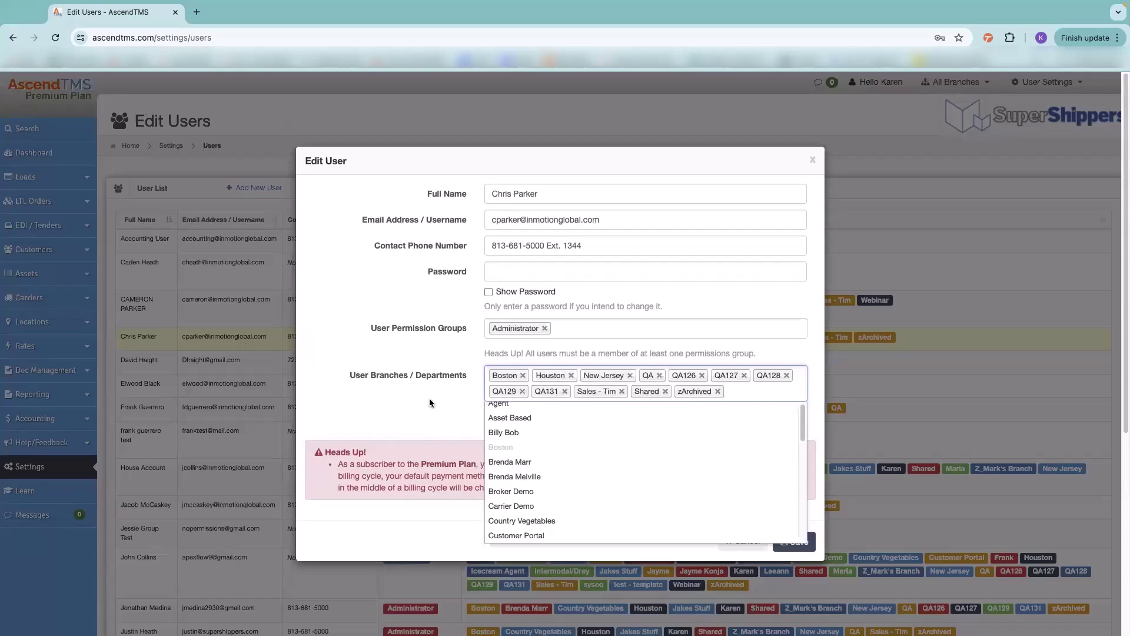
left_click(812, 157)
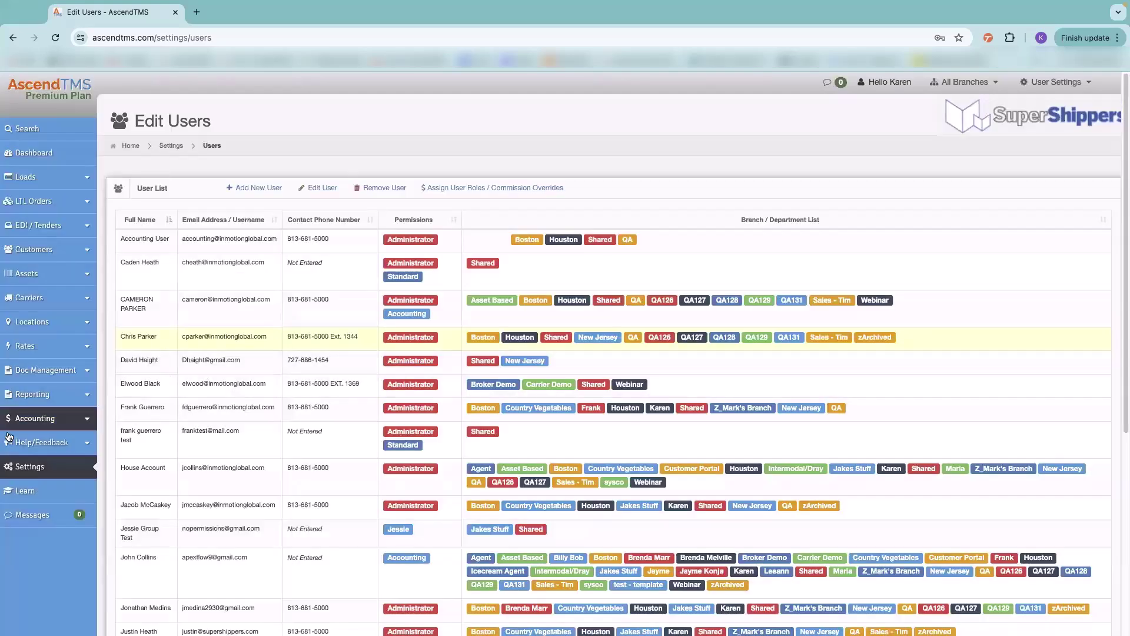
left_click(53, 466)
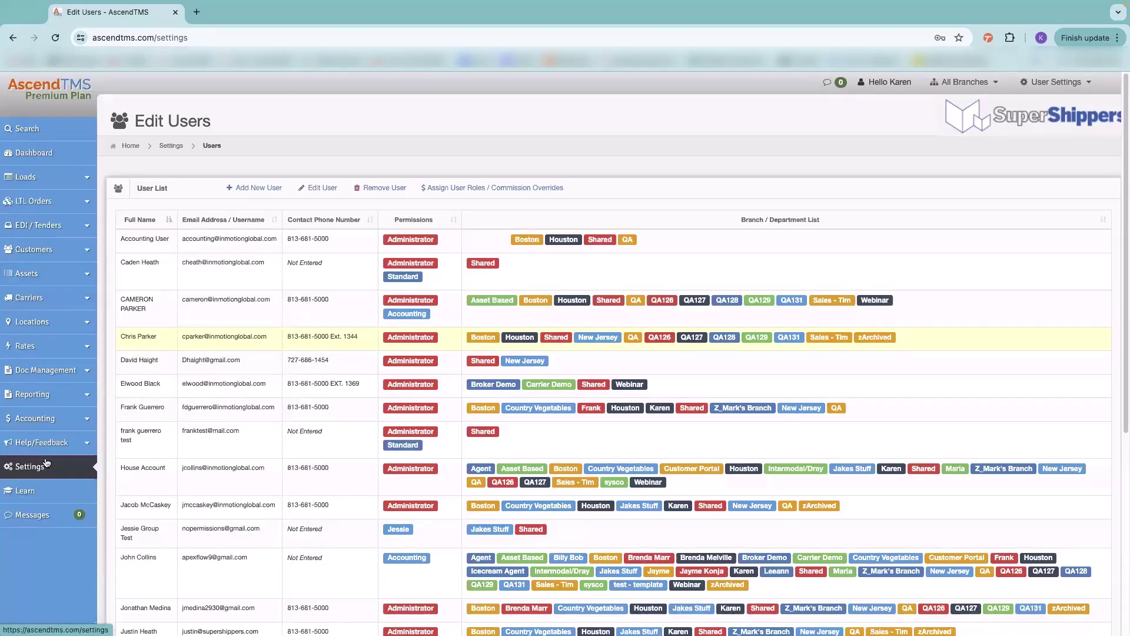
scroll(724, 471, "down", 2)
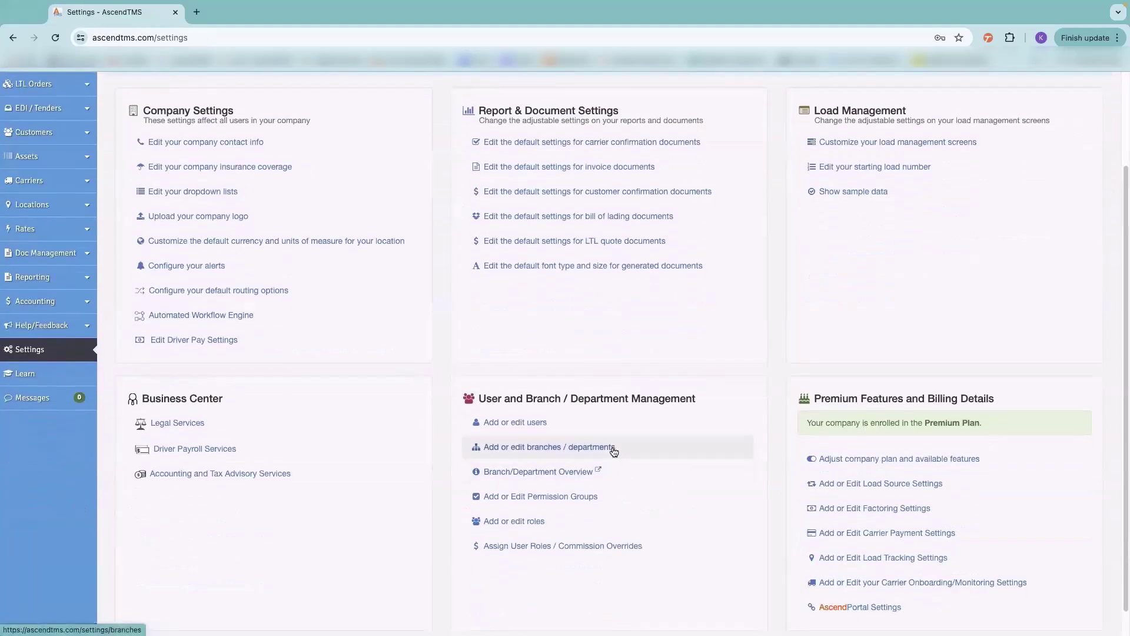
- Open Add or Edit Permission Groups and browse the table comparing Administrator, Accounting, Standard and Agent permissions
left_click(554, 496)
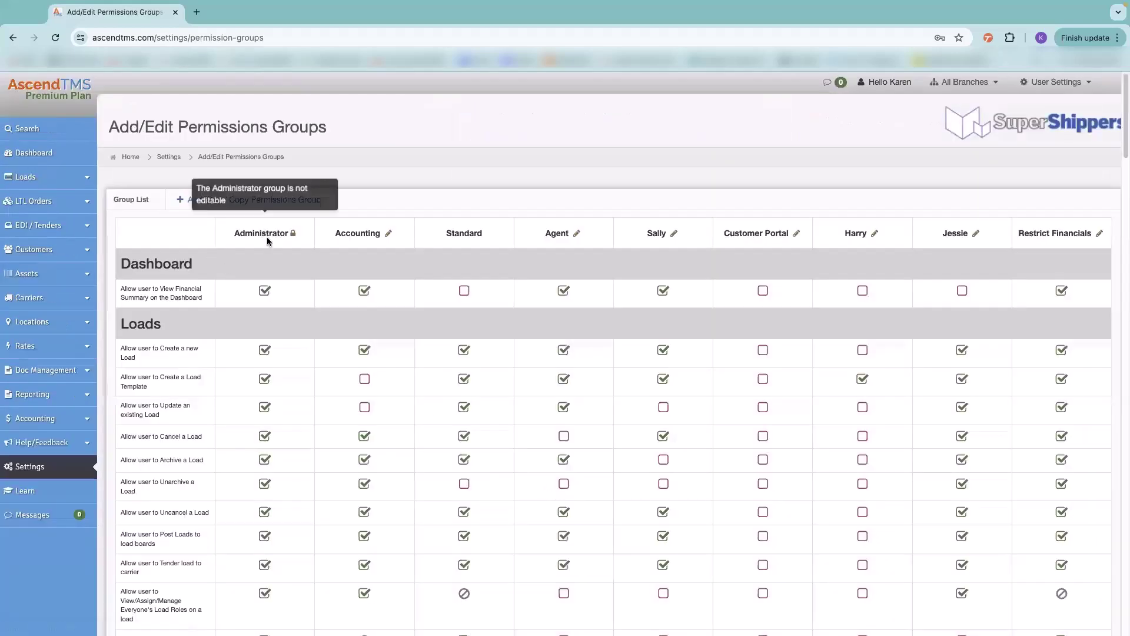
scroll(272, 536, "down", 10)
scroll(270, 532, "down", 15)
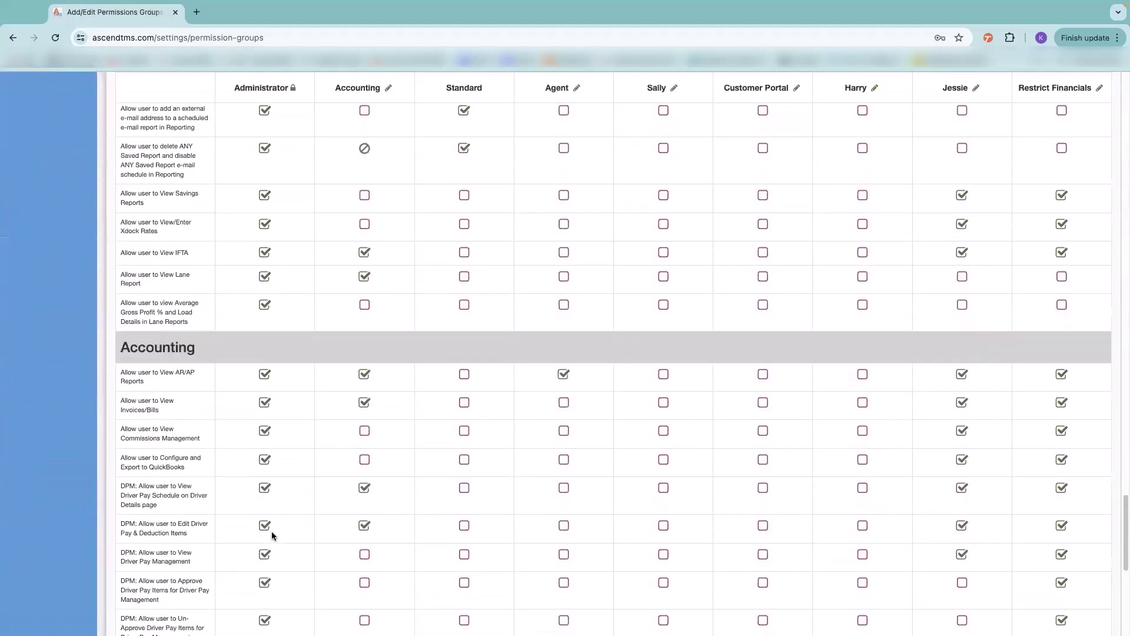
scroll(270, 531, "up", 20)
mouse_move(273, 236)
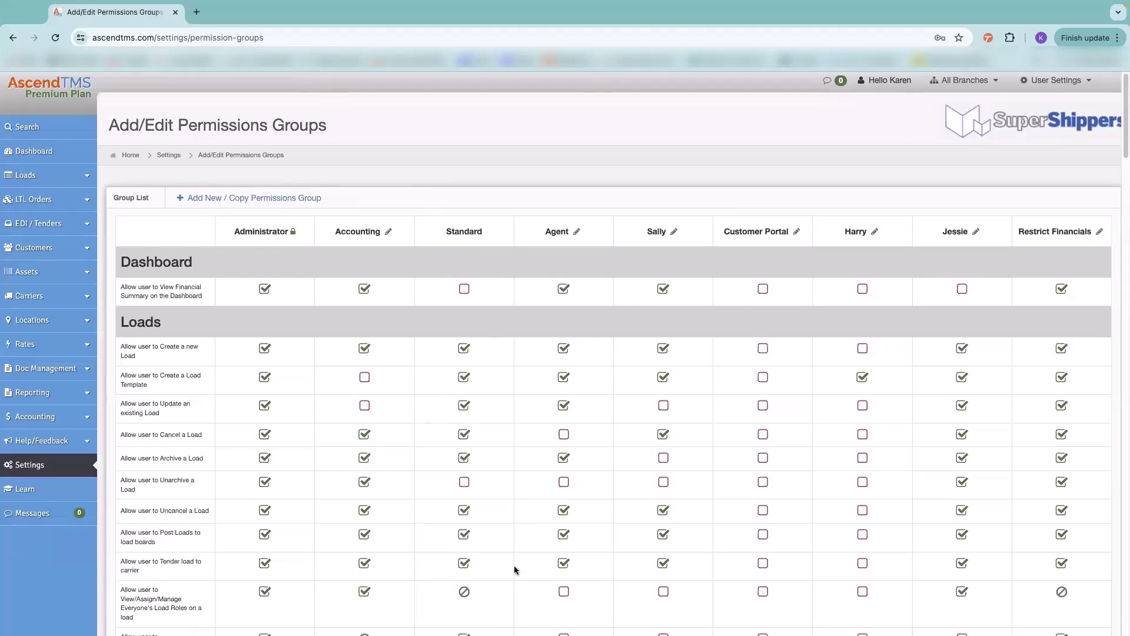
scroll(501, 471, "down", 3)
scroll(496, 440, "up", 3)
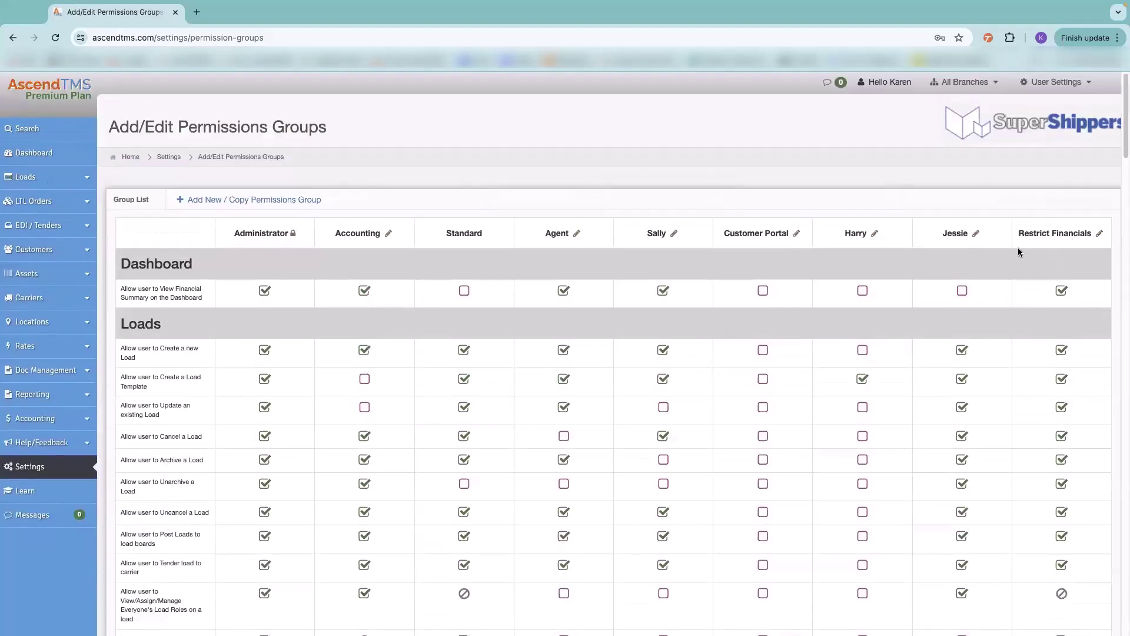
- Open the new permissions group dialog and view the groups to copy from, then close it unsaved
left_click(236, 201)
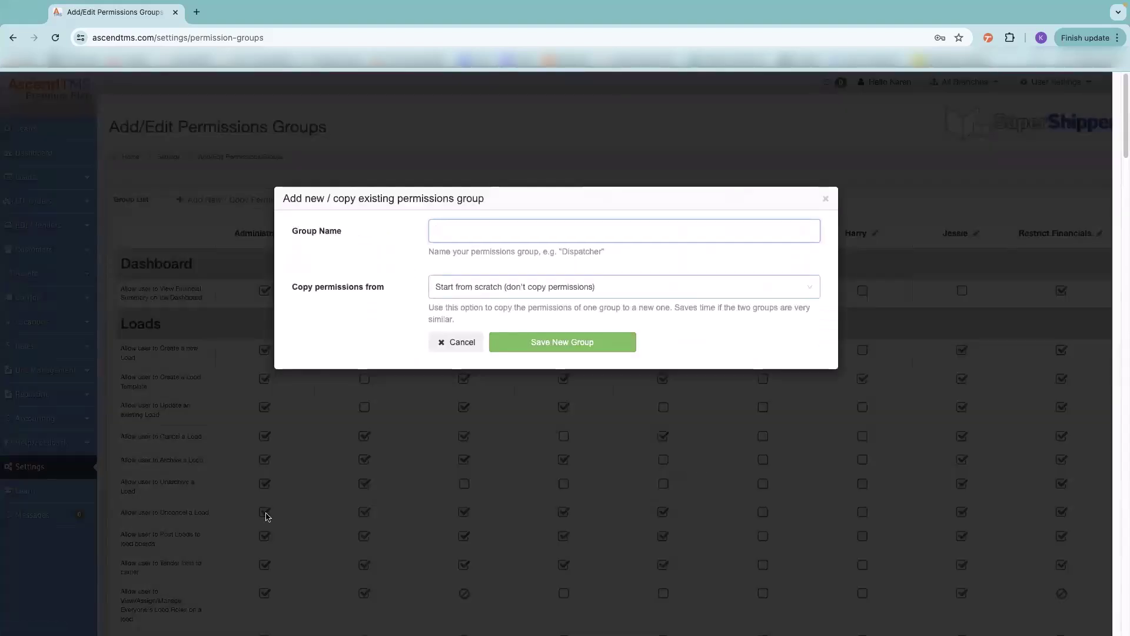
scroll(264, 530, "down", 2)
scroll(263, 533, "down", 15)
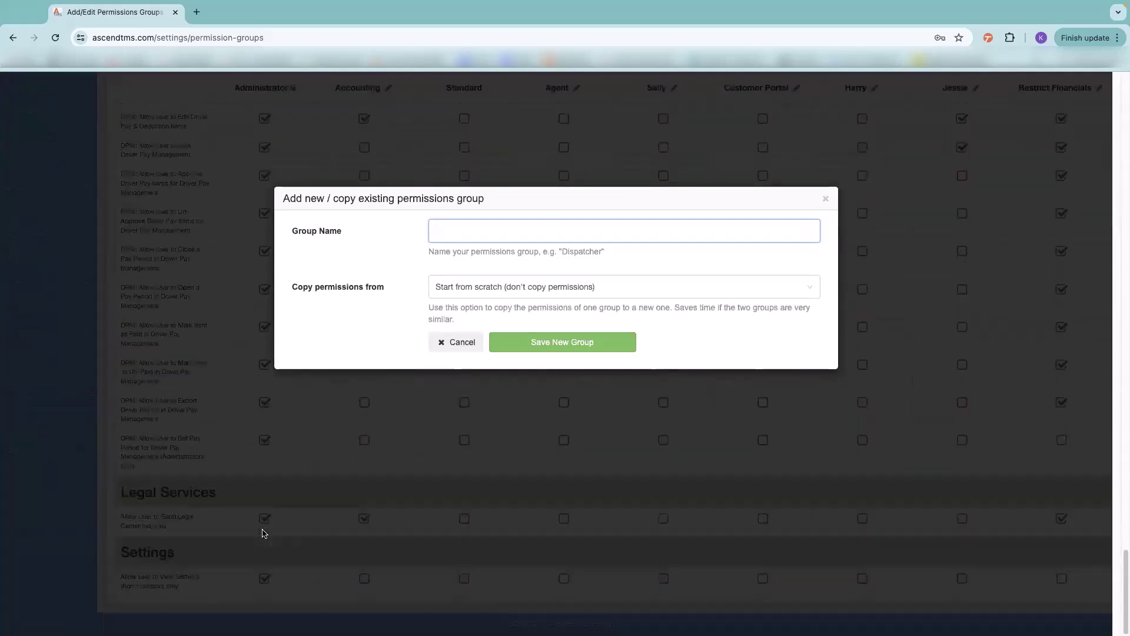
scroll(230, 524, "up", 15)
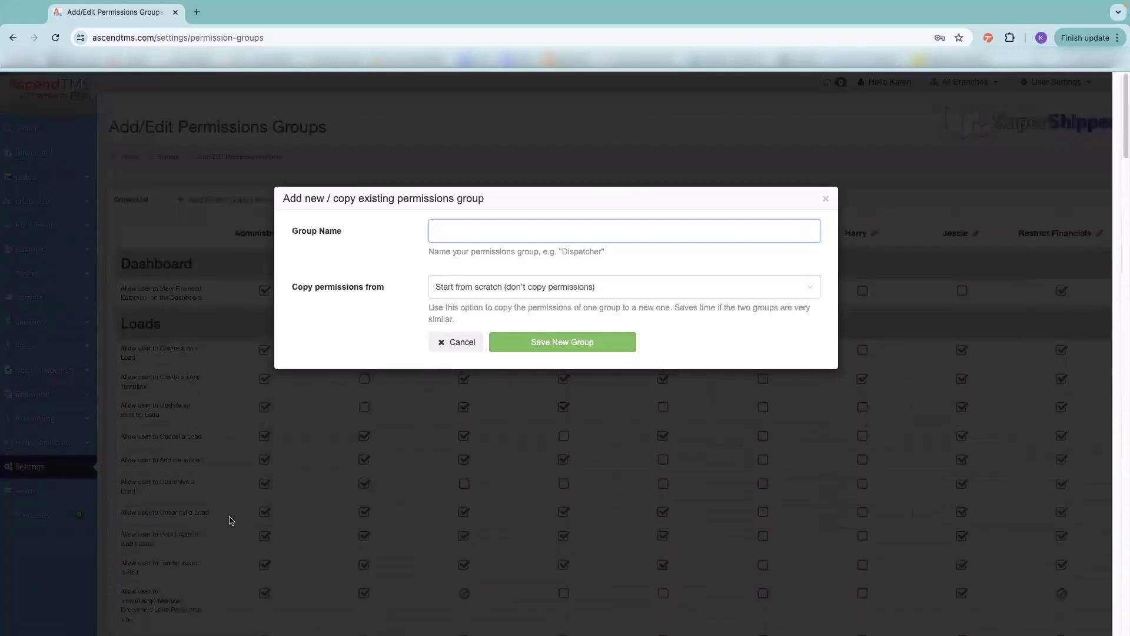
left_click(488, 288)
left_click(488, 288)
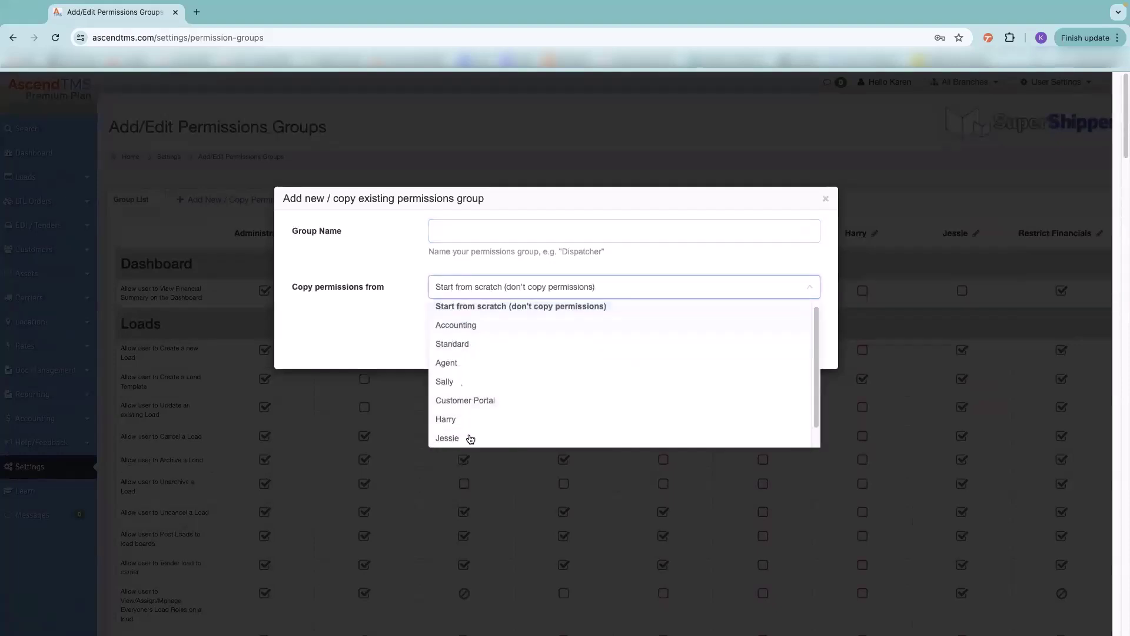
scroll(517, 359, "up", 1)
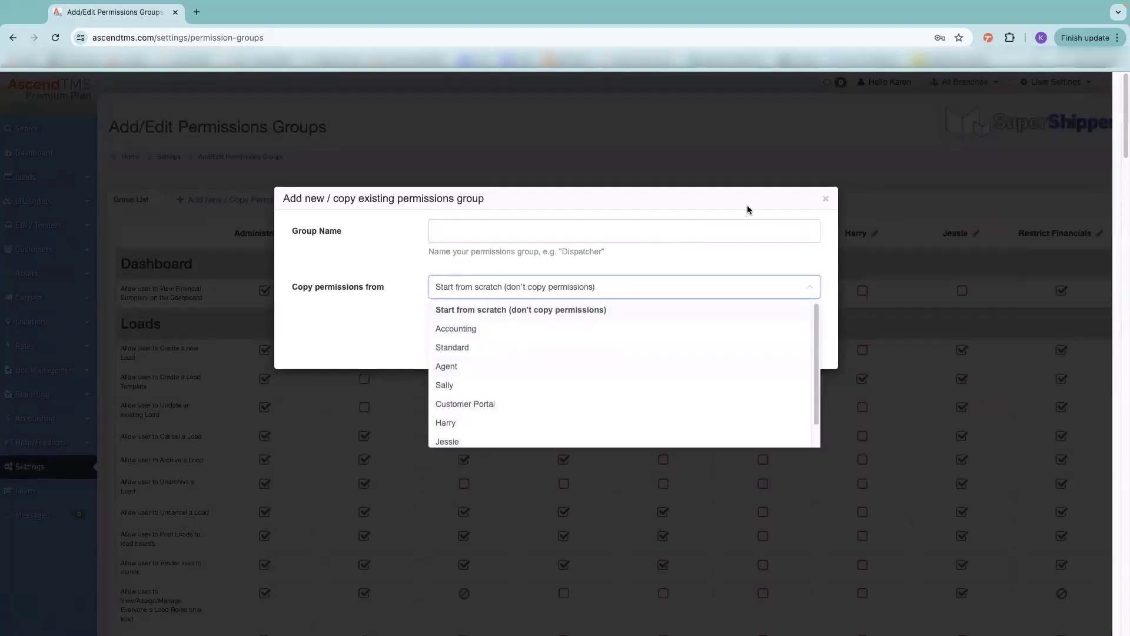
left_click(824, 198)
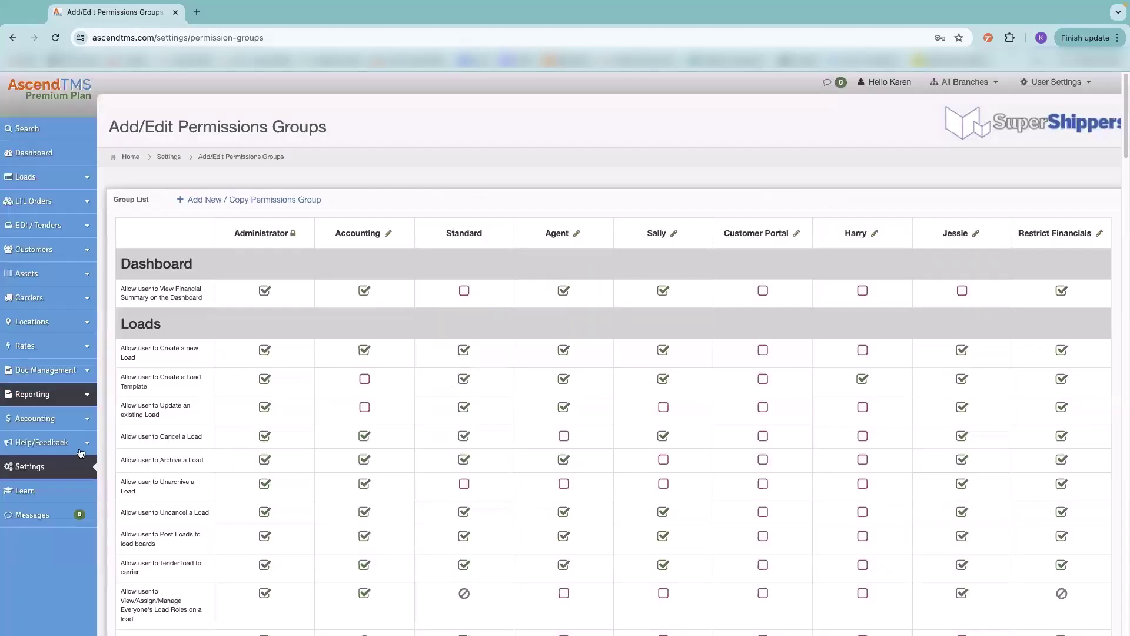
- Go to Settings and open the roles and commission rates list
left_click(57, 466)
scroll(766, 391, "down", 3)
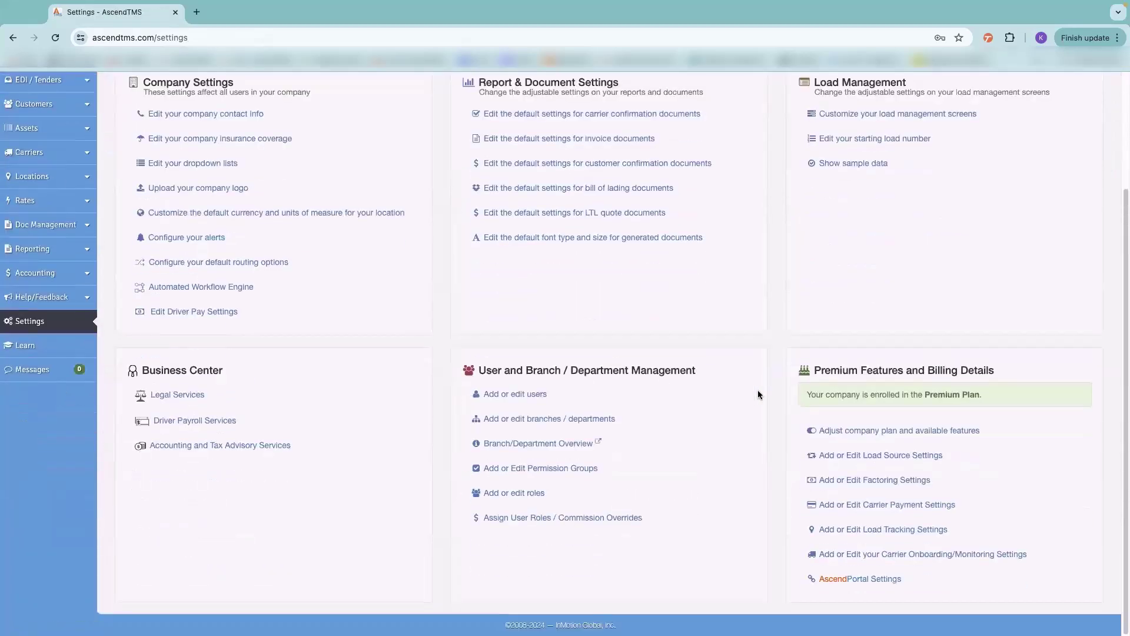
left_click(504, 495)
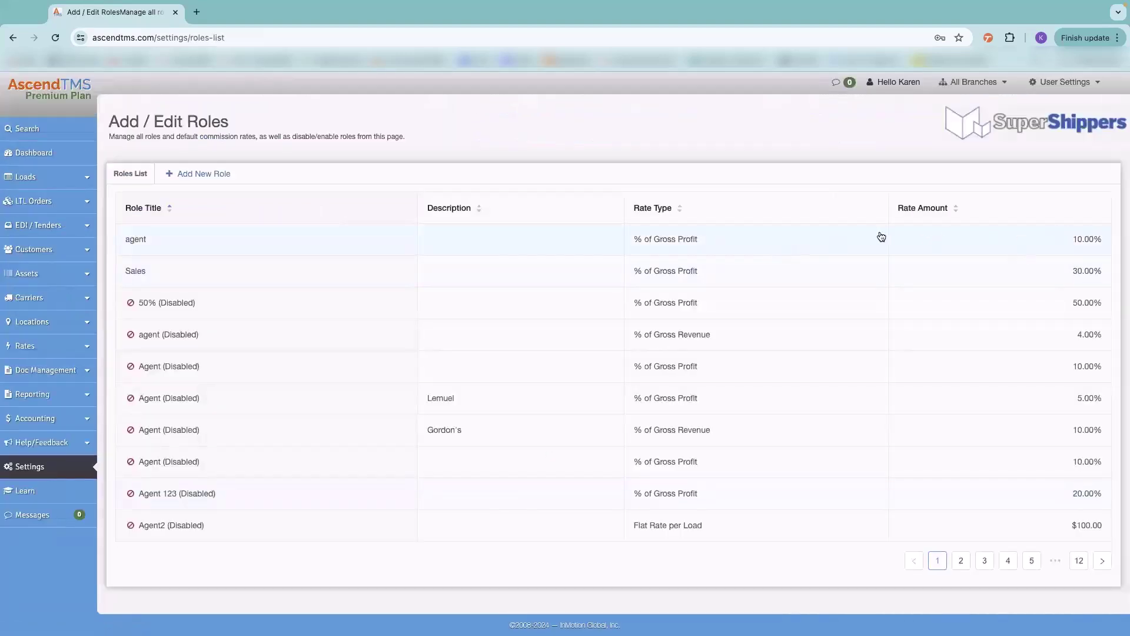
- Start a commissionable new role at % of Gross Profit, discard it, and return to Settings
left_click(199, 174)
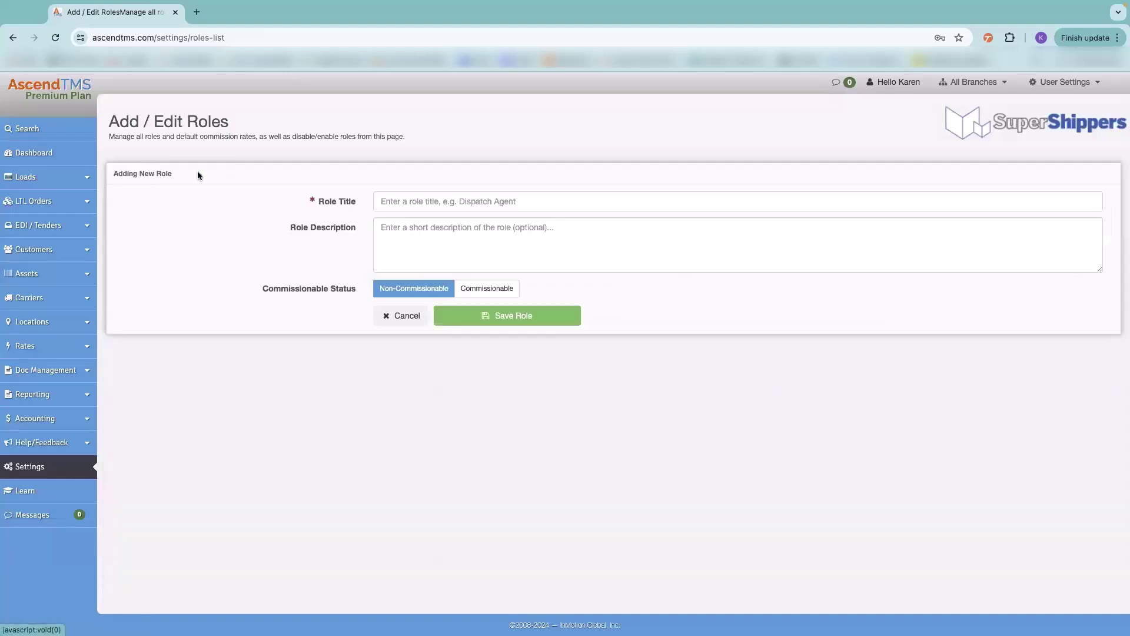
left_click(406, 197)
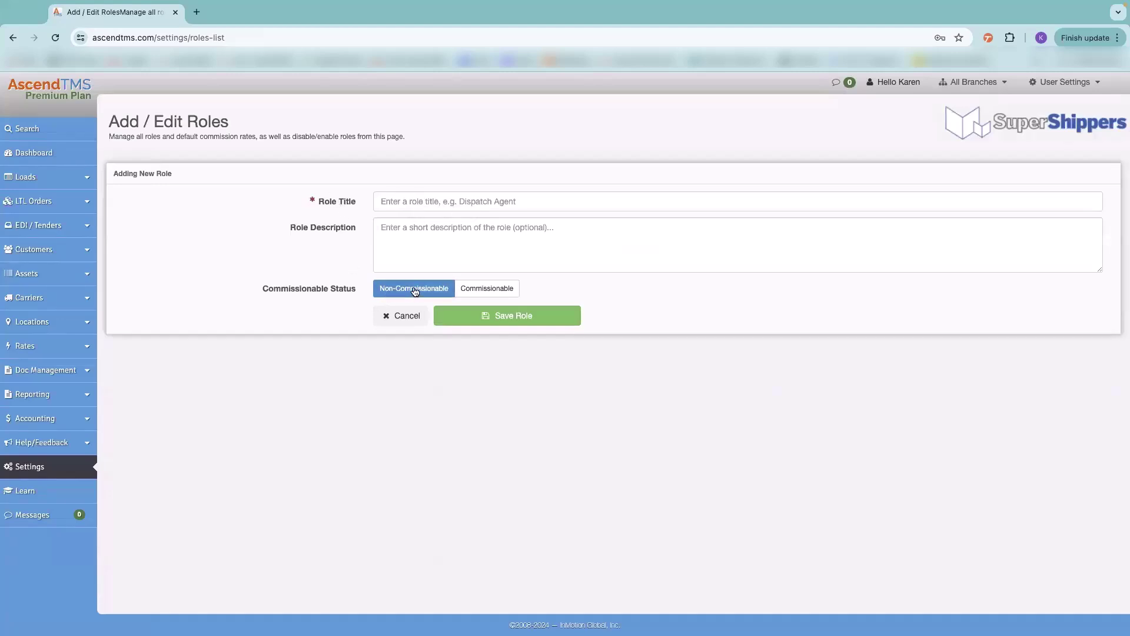
left_click(497, 292)
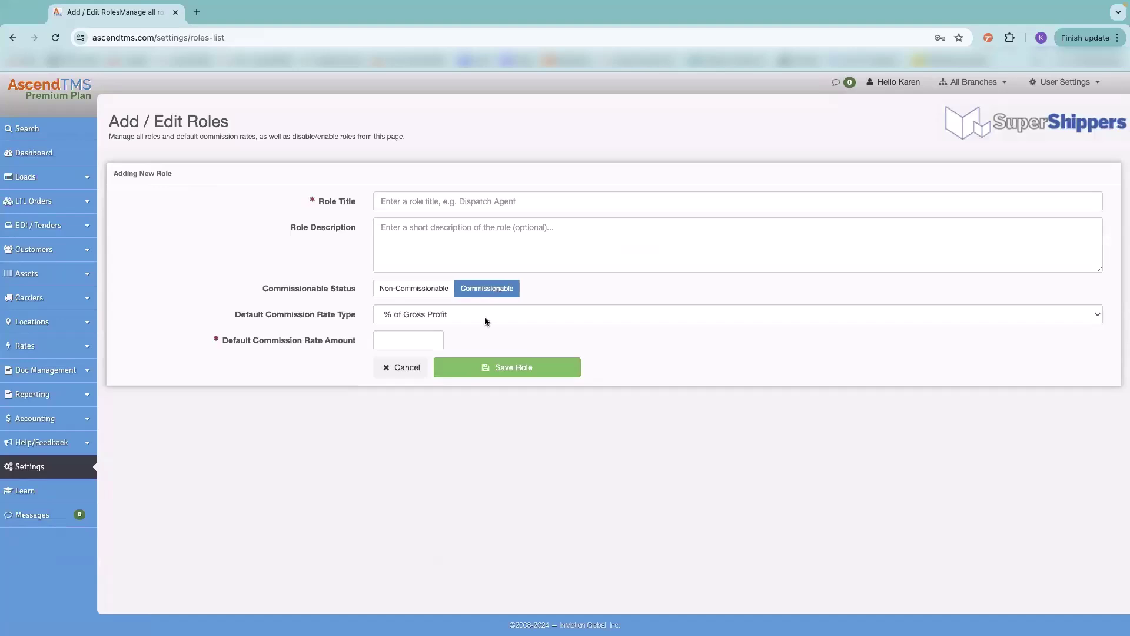
left_click(485, 318)
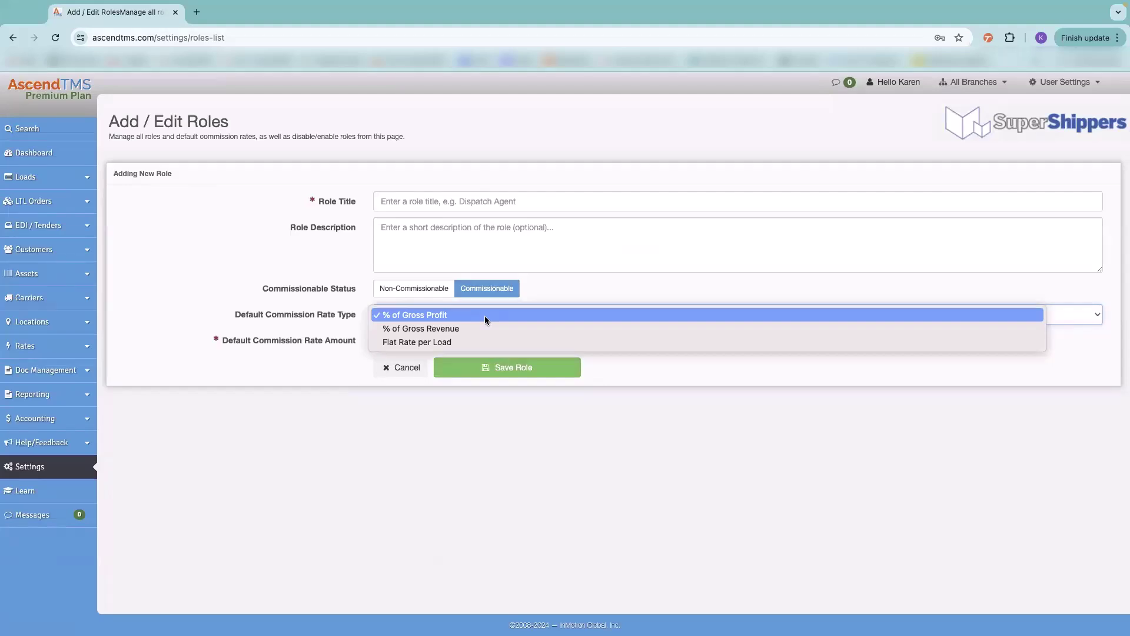
left_click(589, 301)
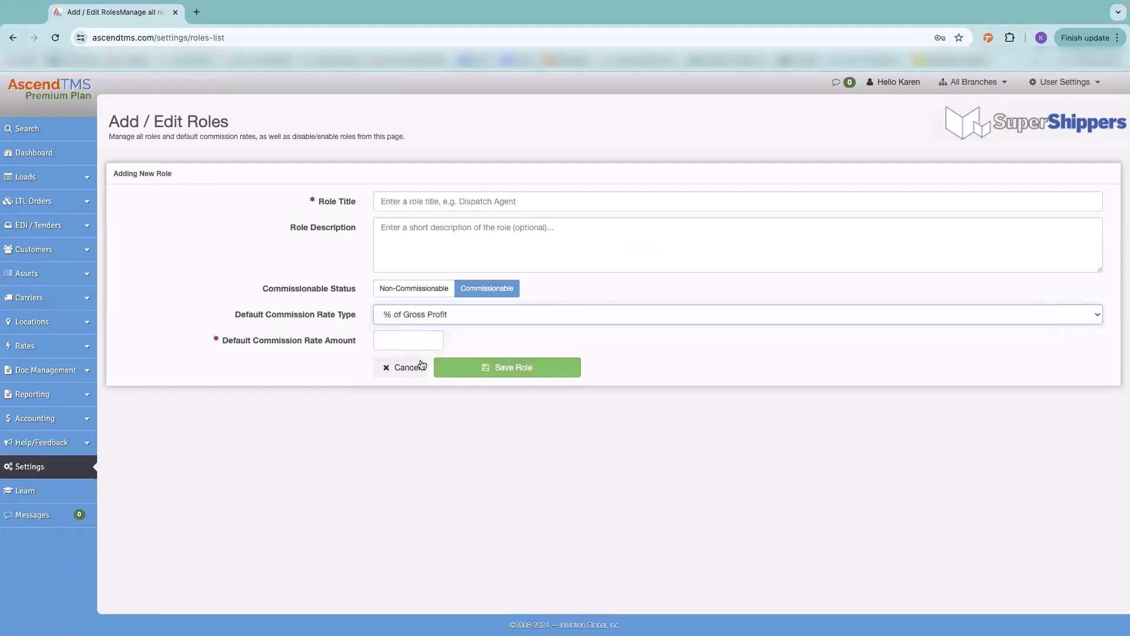
left_click(403, 368)
left_click(596, 323)
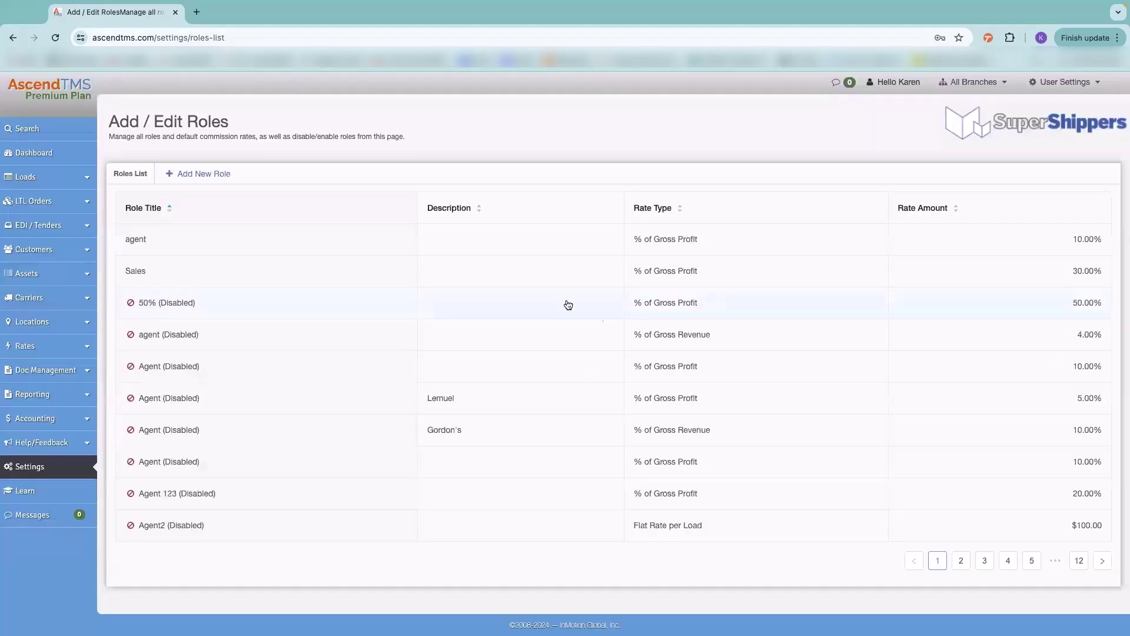
left_click(72, 468)
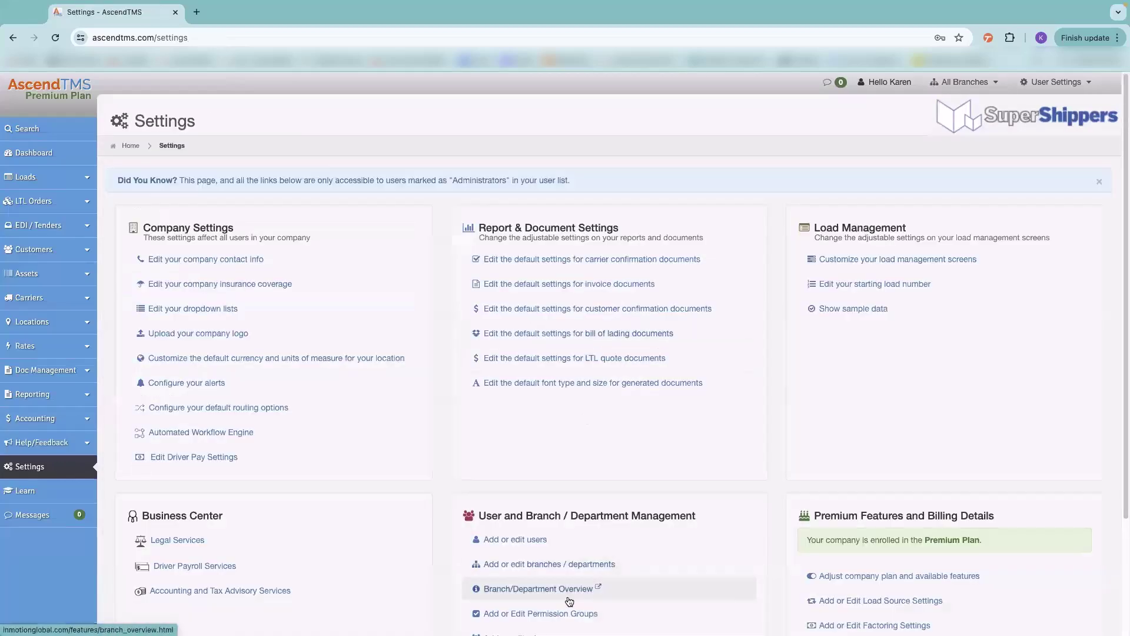
scroll(569, 598, "down", 1)
scroll(567, 593, "down", 2)
left_click(530, 567)
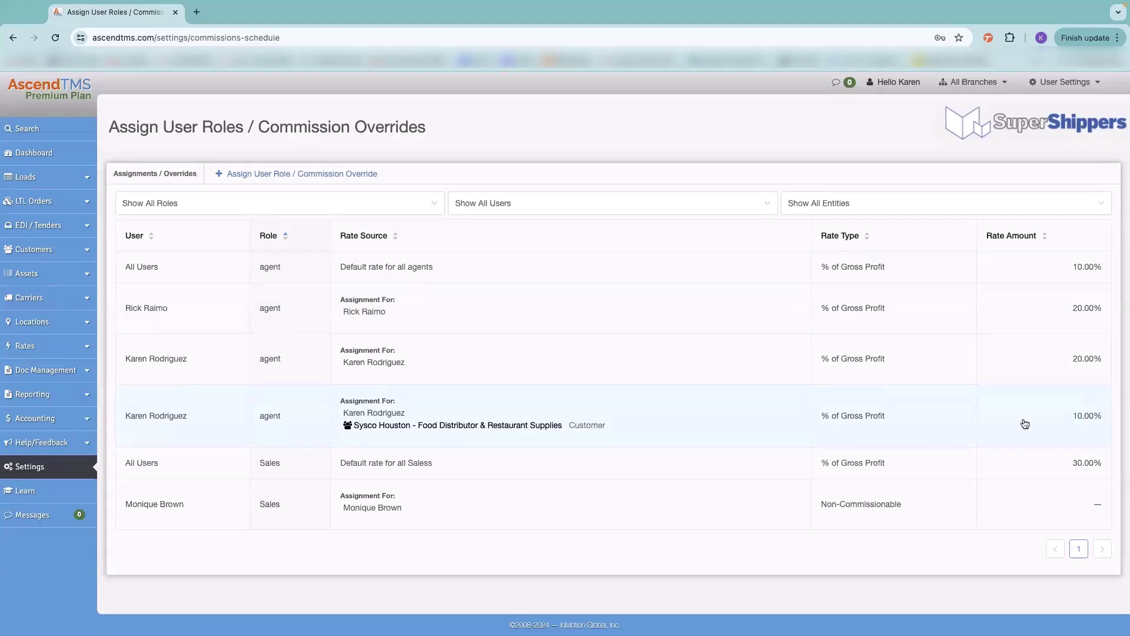
left_click(72, 465)
scroll(435, 373, "down", 1)
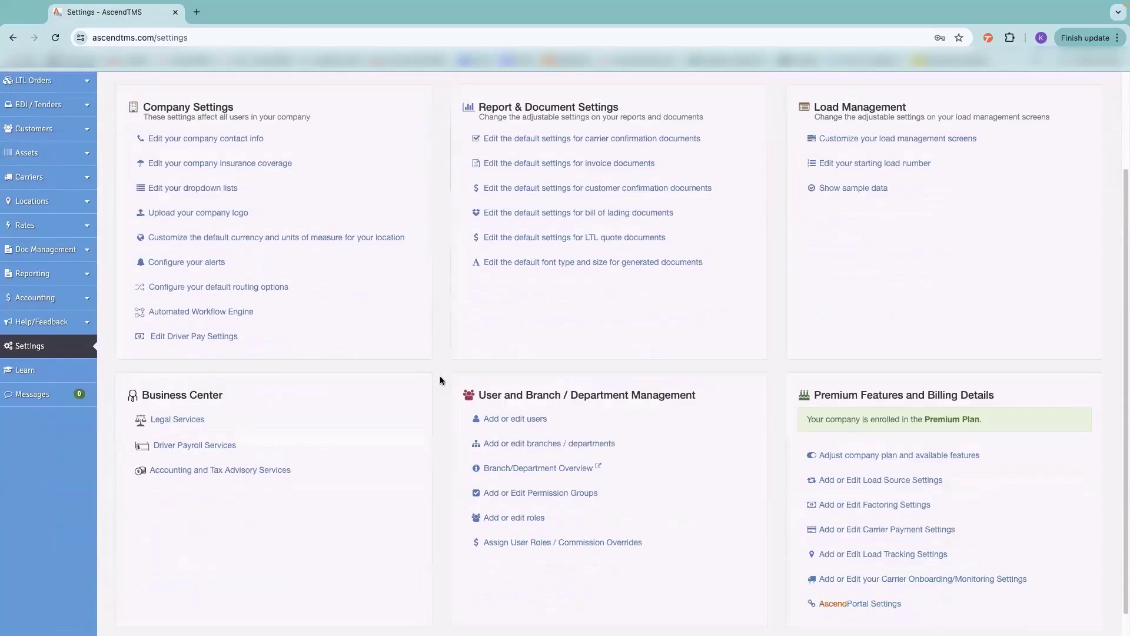
scroll(440, 381, "down", 1)
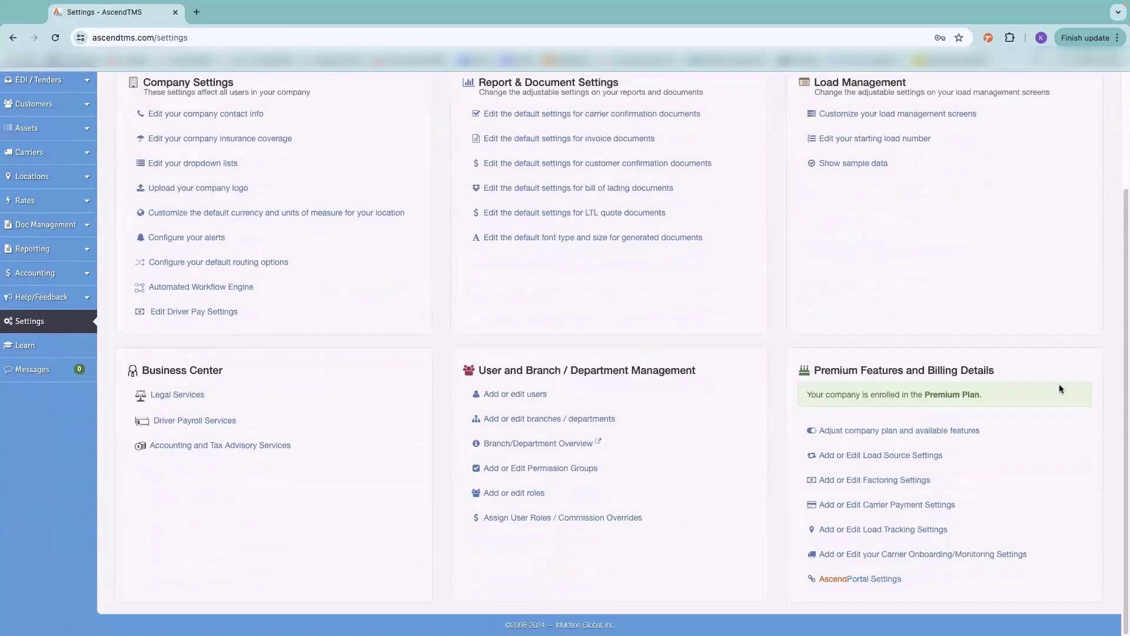
left_click(865, 435)
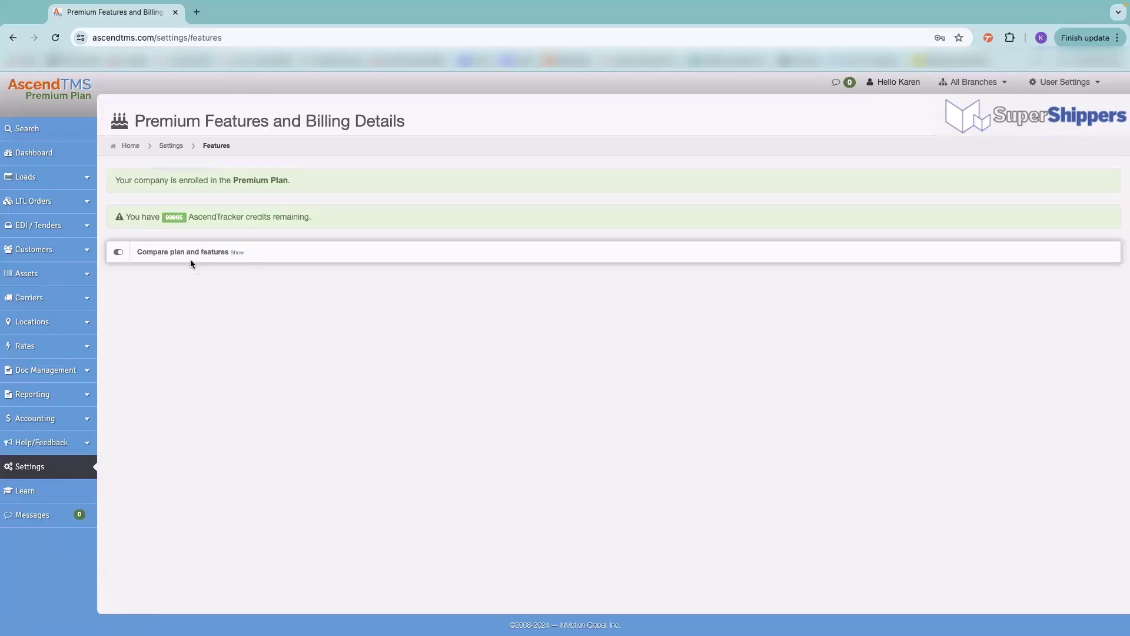
left_click(237, 252)
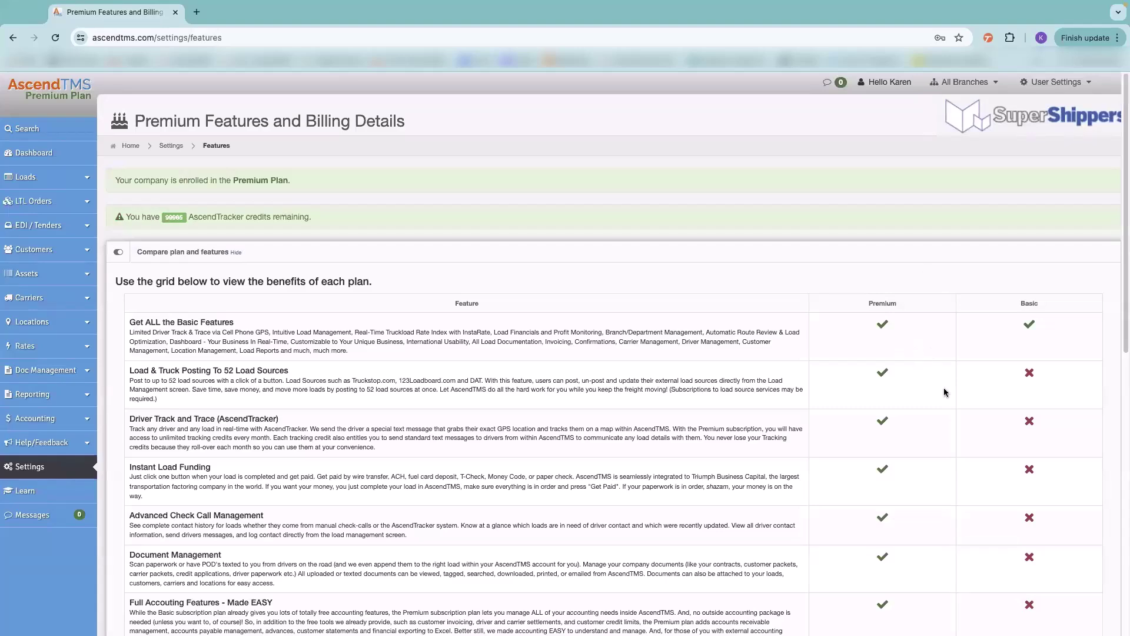
scroll(876, 446, "down", 10)
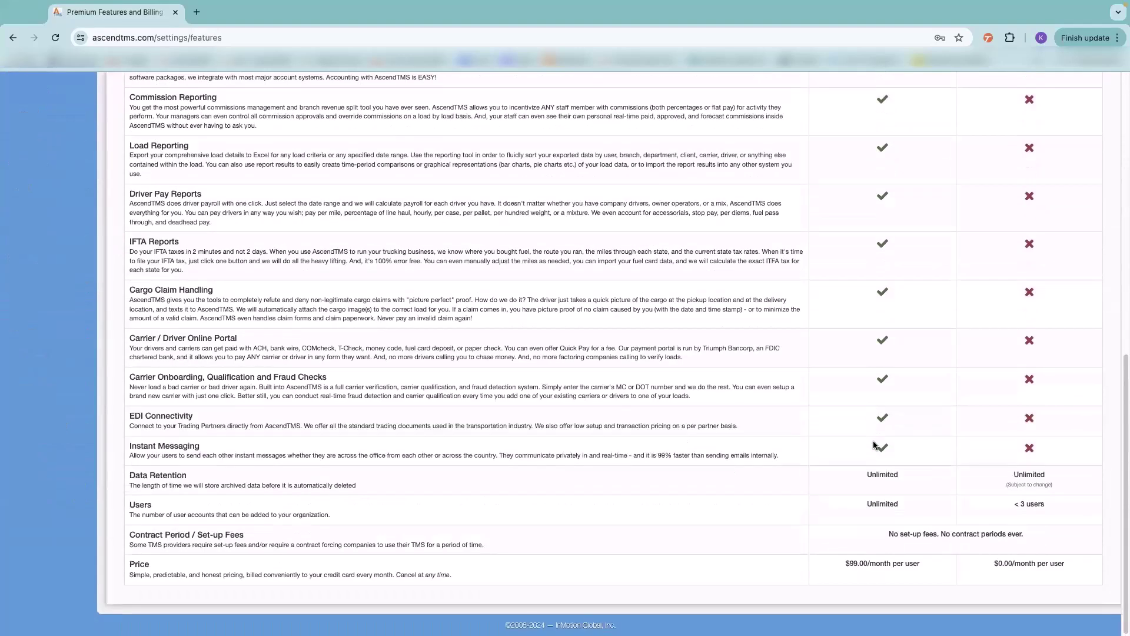
scroll(875, 445, "up", 10)
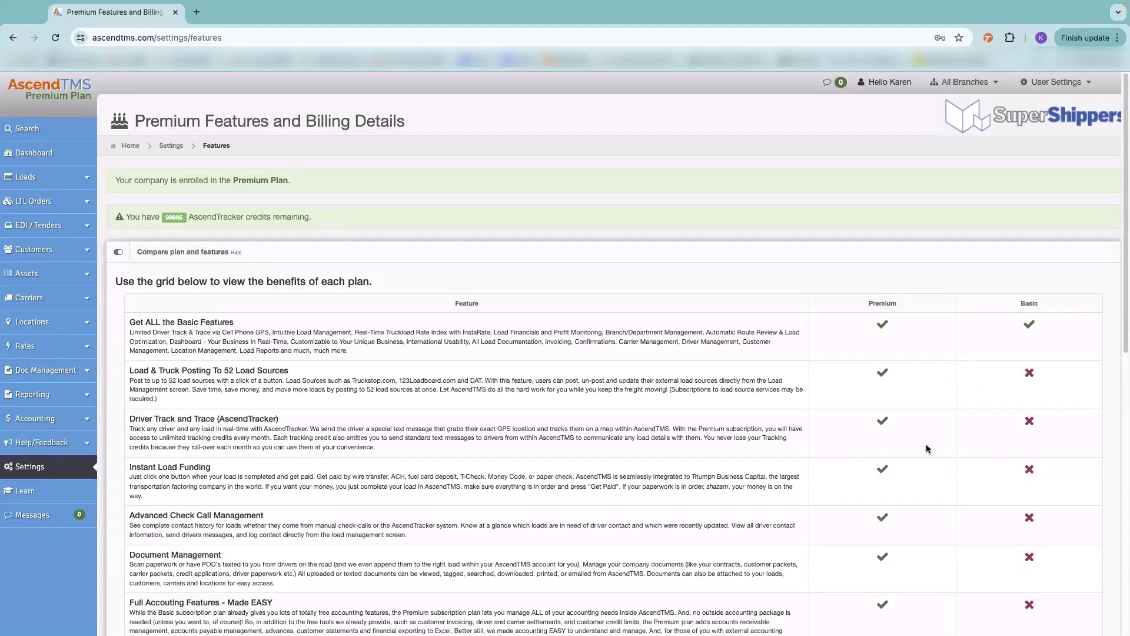
scroll(927, 359, "down", 10)
scroll(735, 488, "up", 10)
left_click(30, 466)
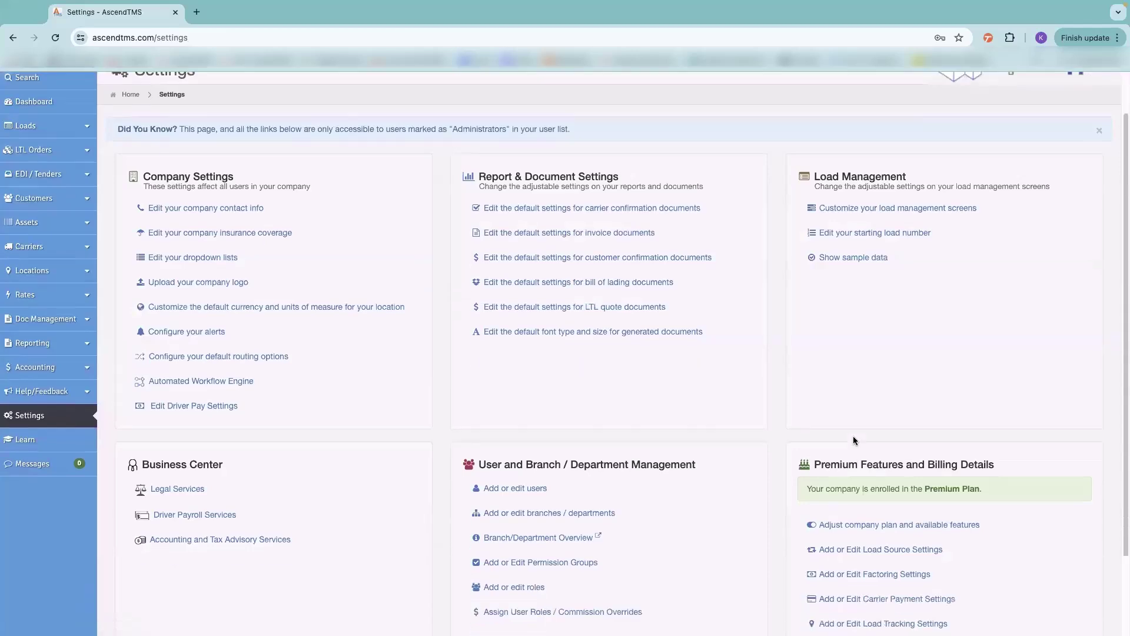
scroll(853, 436, "down", 3)
- Open External Load Sources Settings and scroll through the 123Loadboard, TruckStop, DAT and Uber Freight sections
left_click(857, 460)
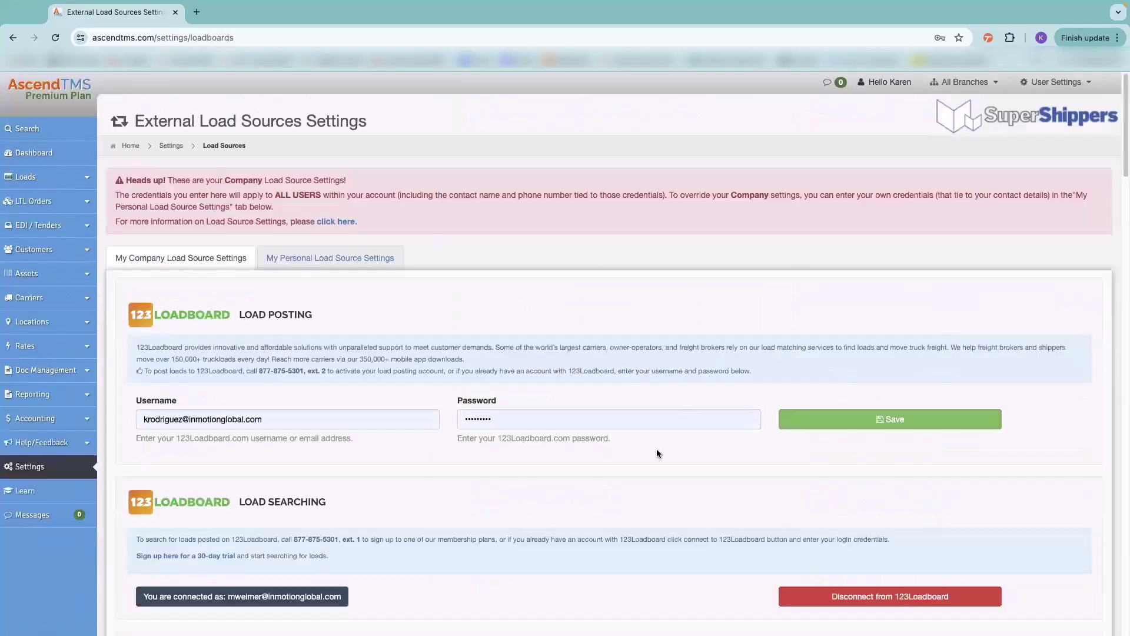
scroll(652, 457, "down", 1)
scroll(652, 464, "down", 5)
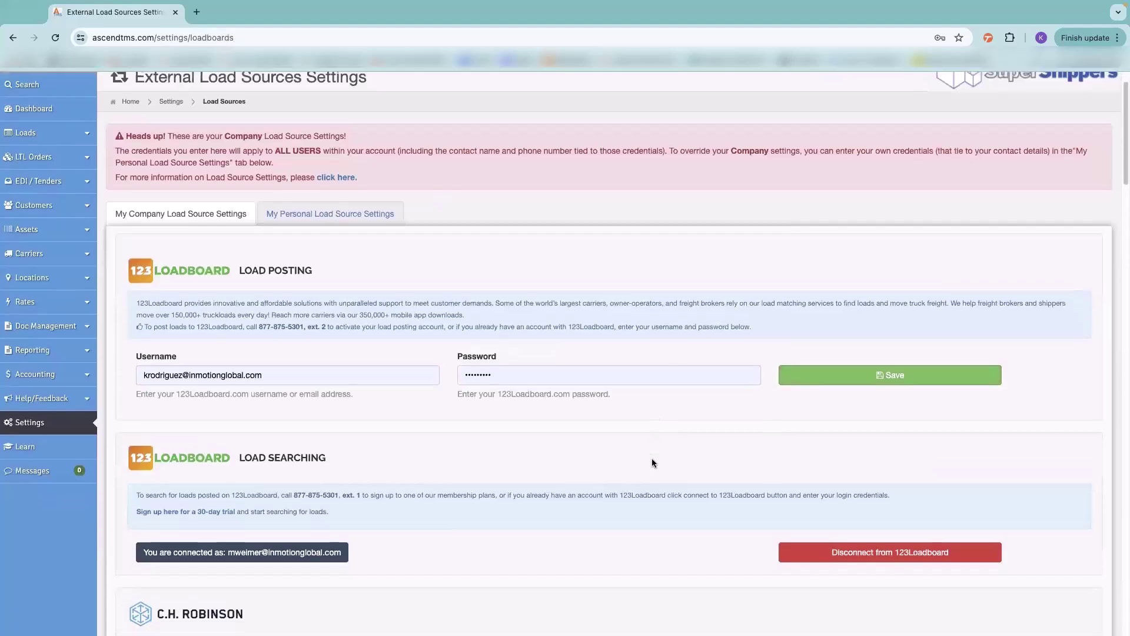
scroll(652, 459, "down", 6)
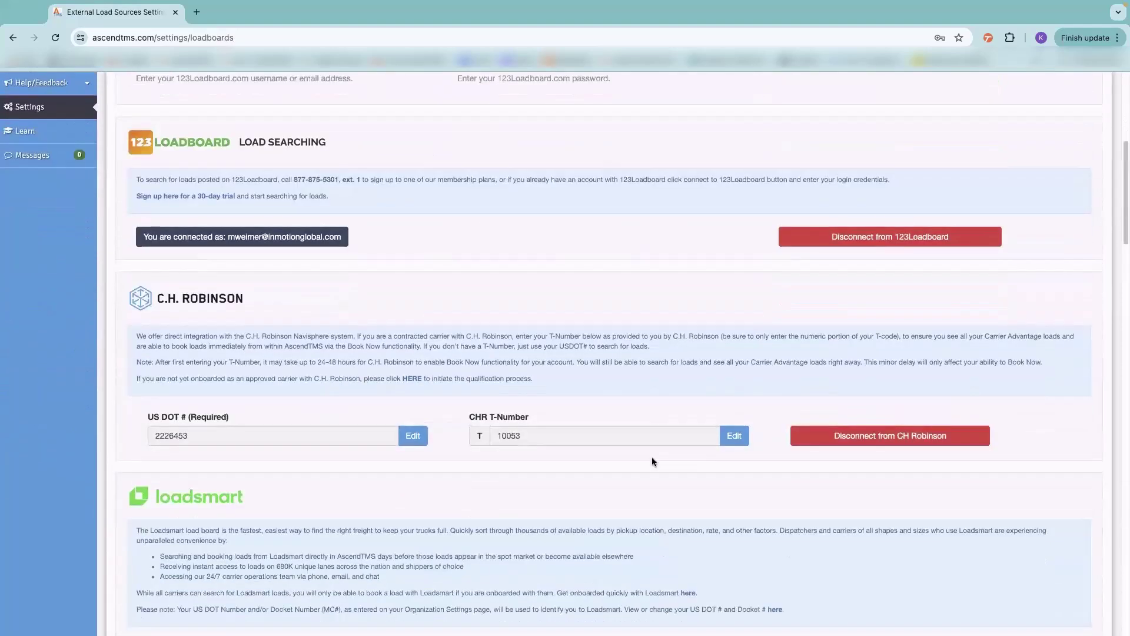
scroll(652, 457, "down", 5)
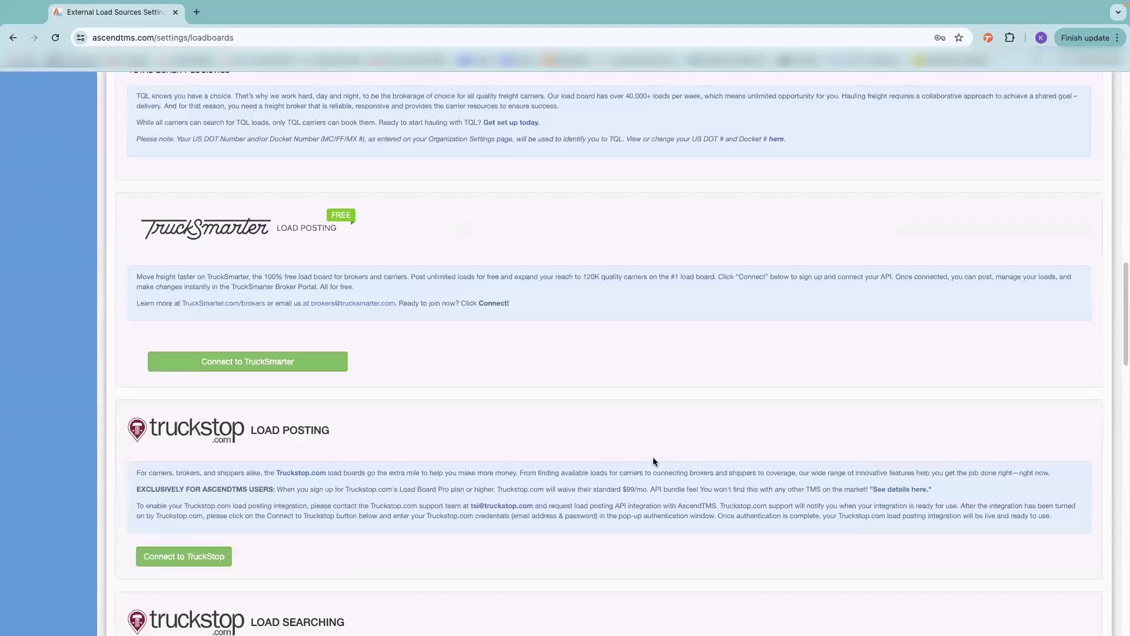
scroll(652, 457, "down", 3)
scroll(655, 457, "down", 2)
scroll(655, 457, "down", 7)
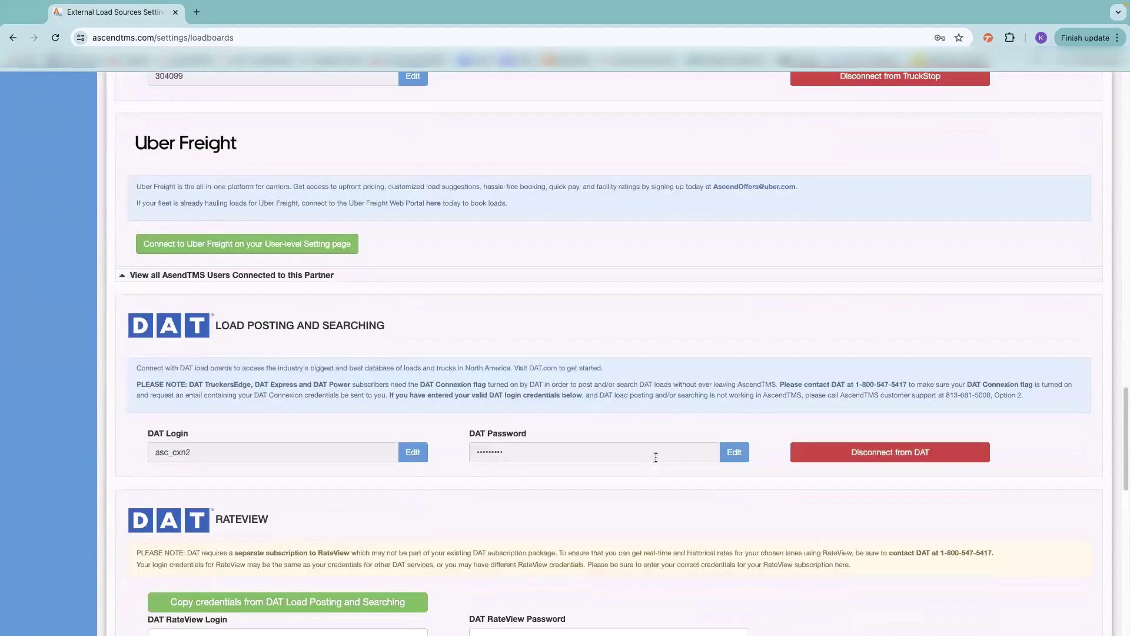
scroll(655, 456, "down", 6)
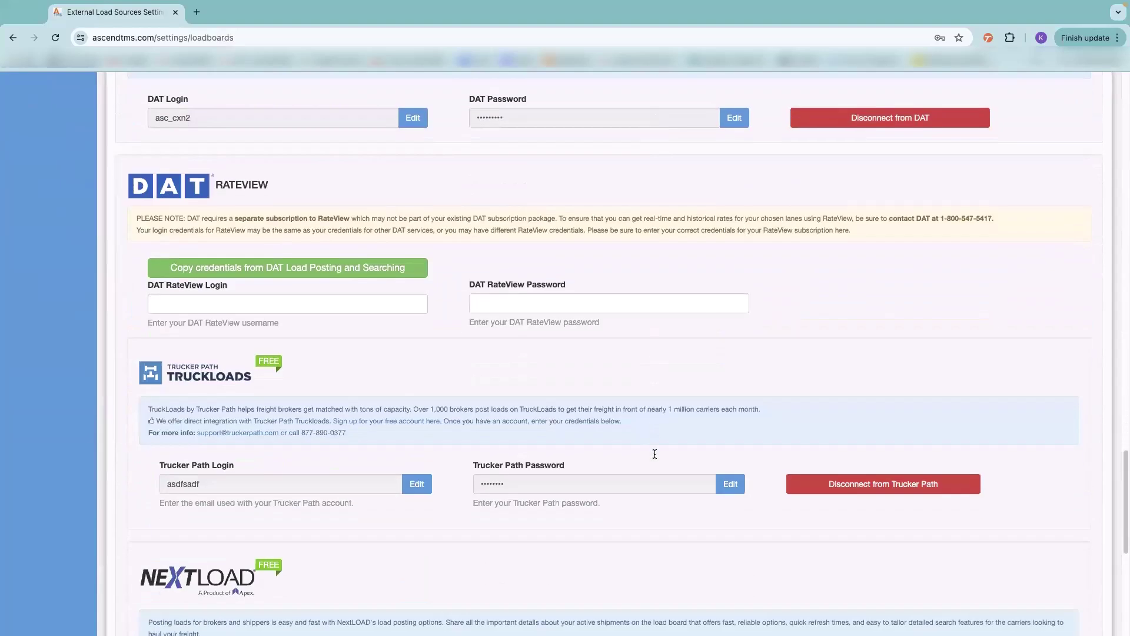
scroll(655, 457, "down", 7)
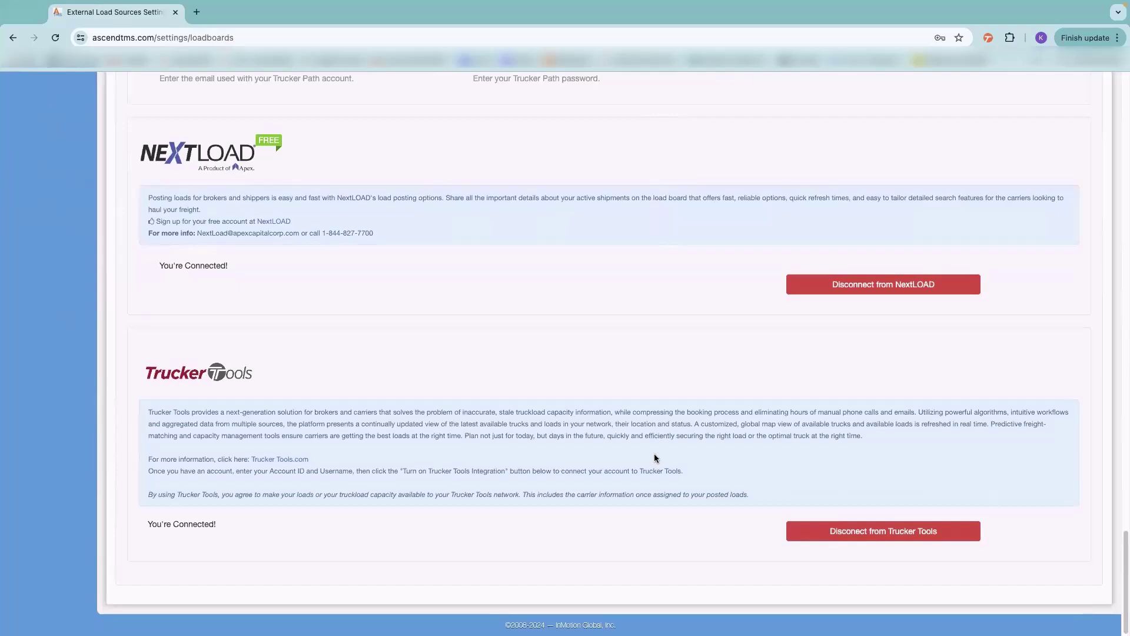
scroll(655, 457, "up", 12)
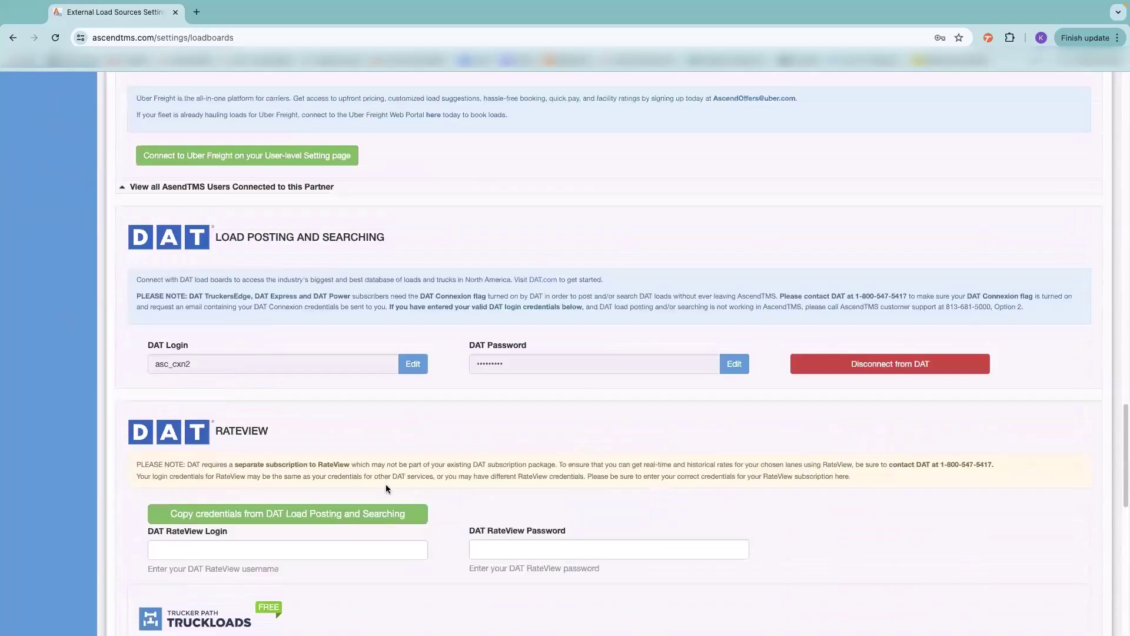
scroll(415, 491, "up", 2)
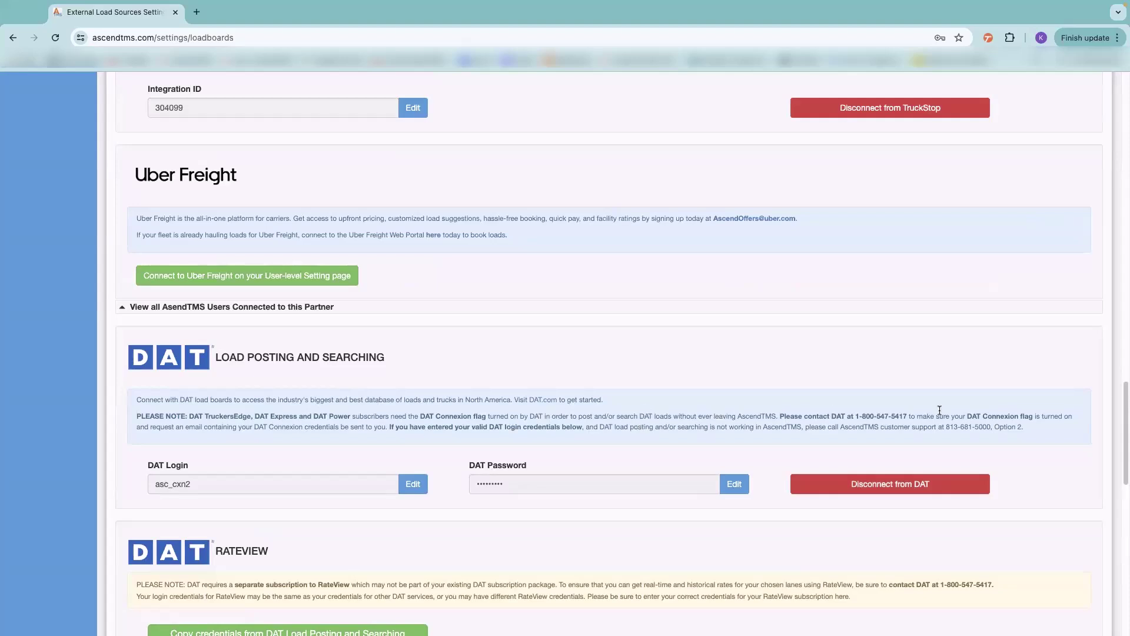
- Highlight DAT's contact phone number and the words Connexion flag in the DAT note
left_click_drag(909, 415, 847, 412)
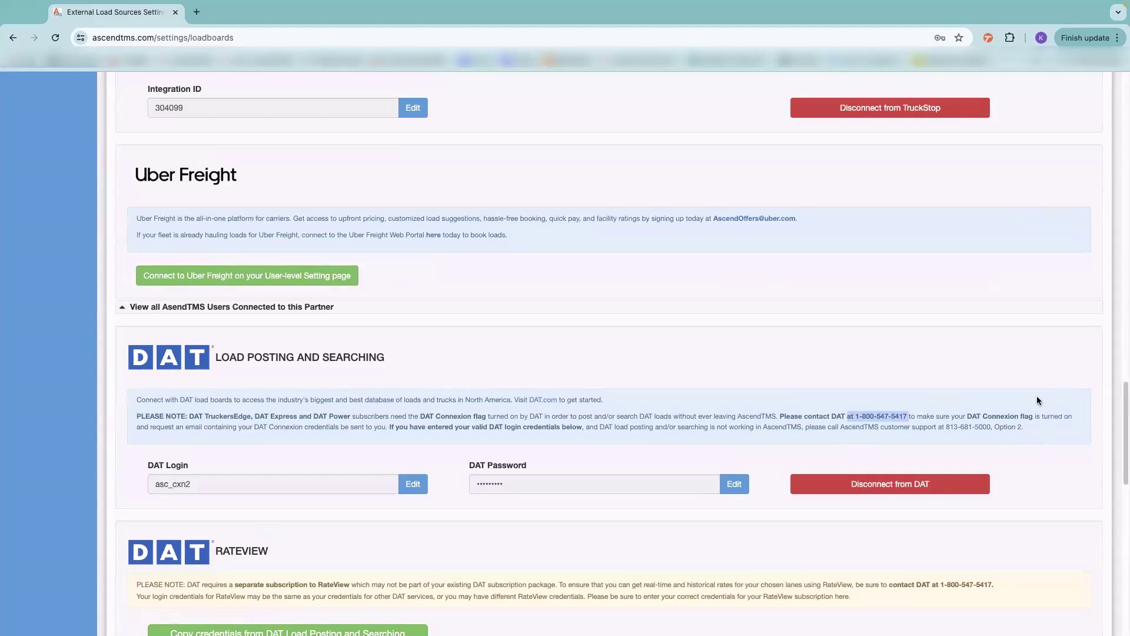
left_click_drag(1035, 416, 979, 416)
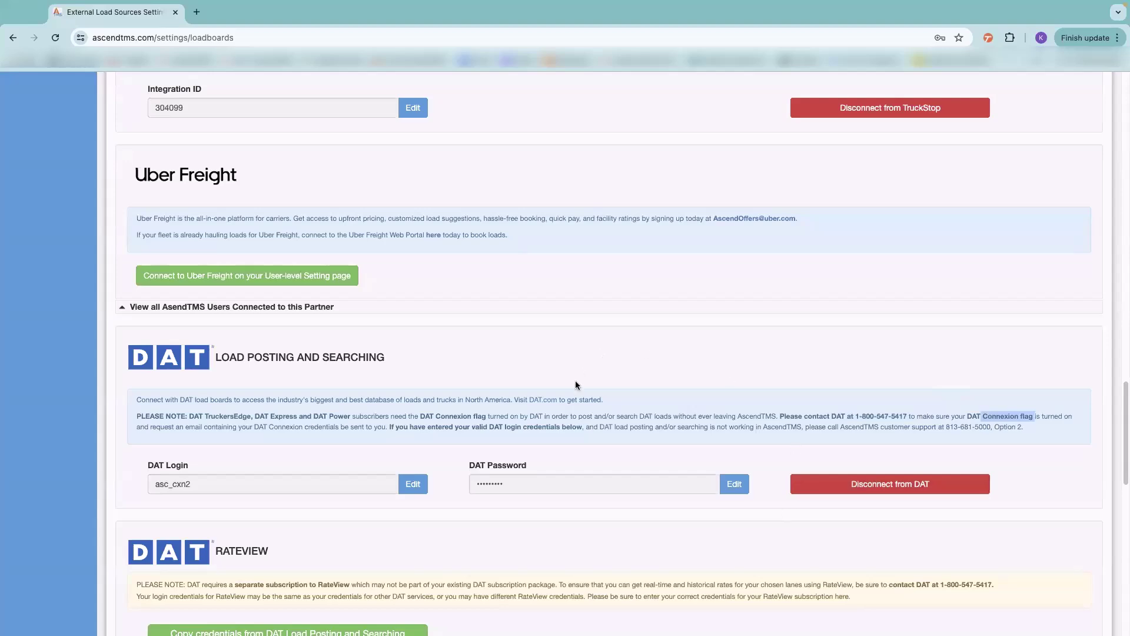
scroll(581, 389, "up", 20)
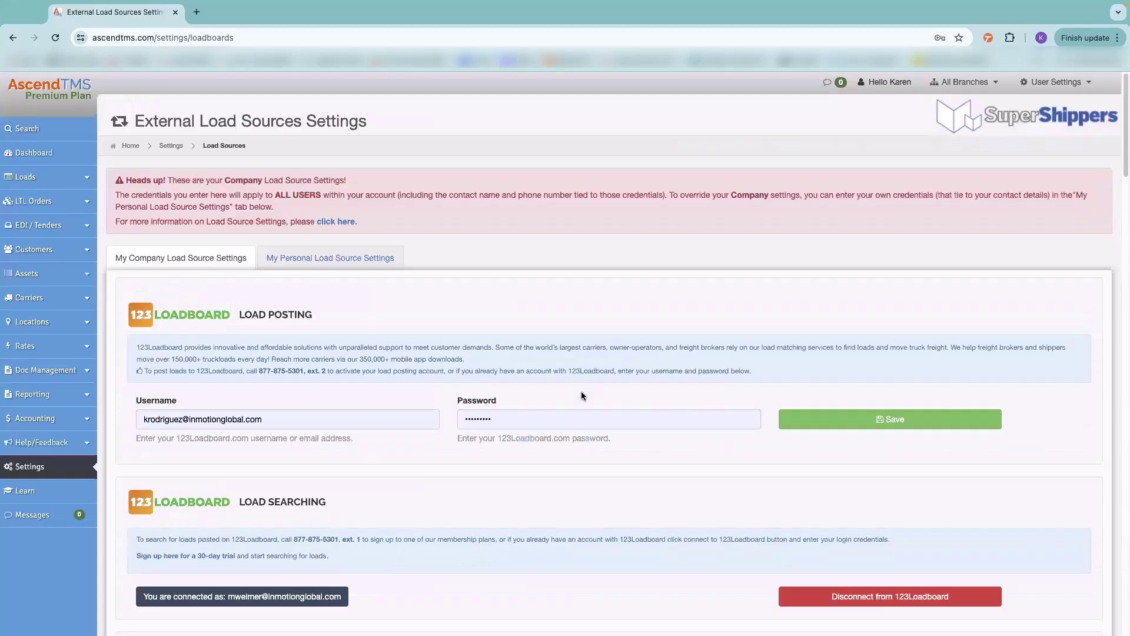
left_click(29, 466)
scroll(955, 326, "down", 5)
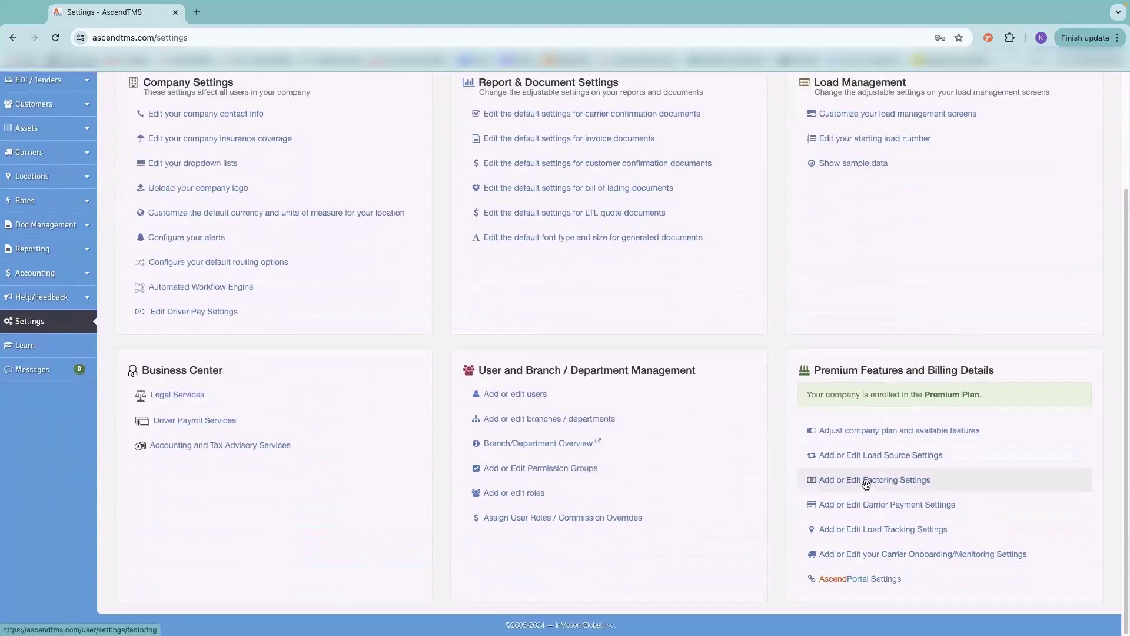
left_click(865, 481)
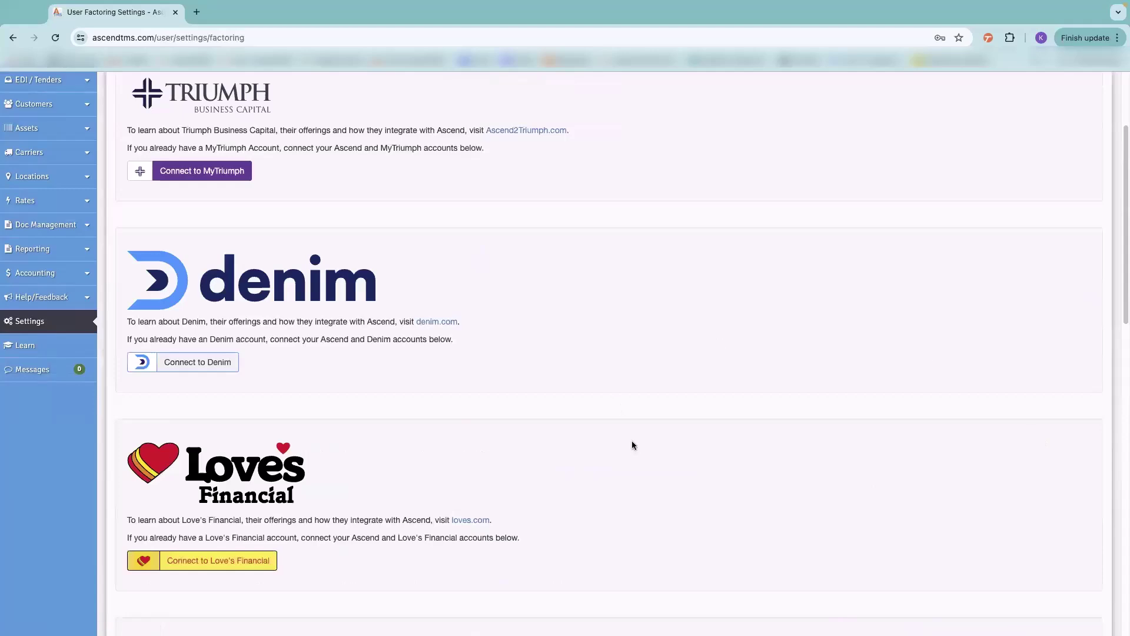
scroll(633, 445, "down", 5)
scroll(632, 446, "down", 5)
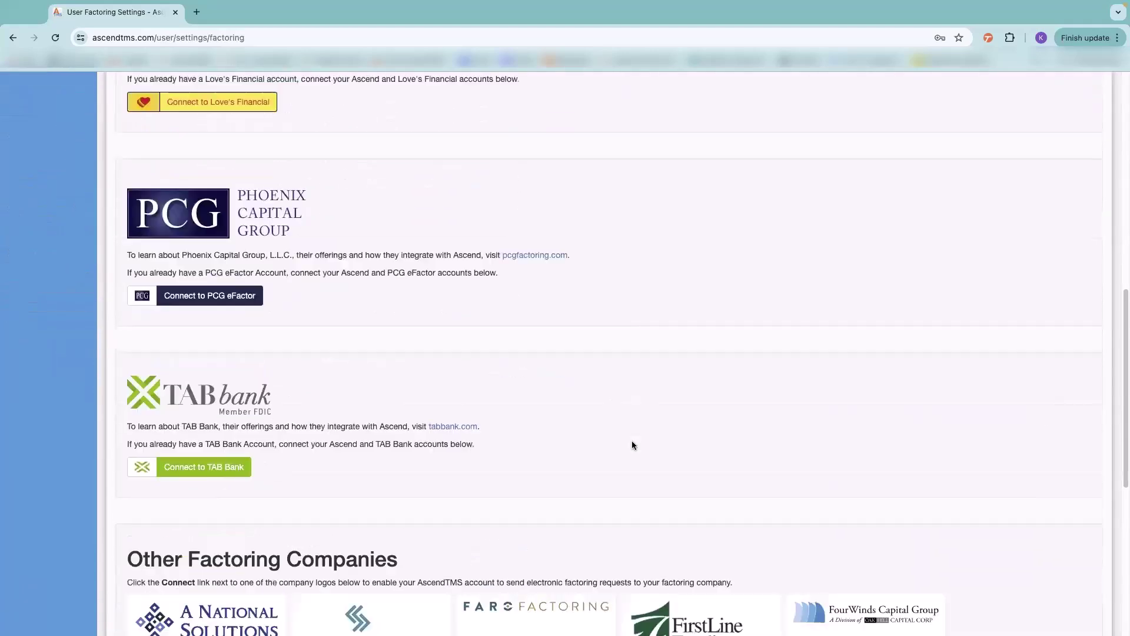
scroll(905, 385, "down", 3)
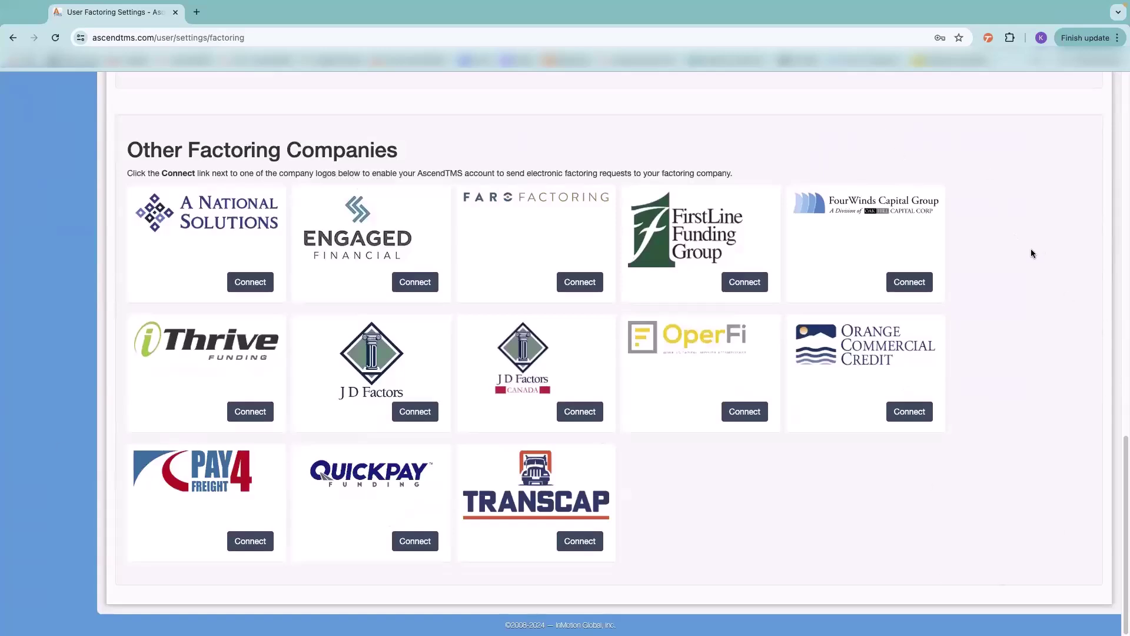
scroll(1031, 253, "up", 15)
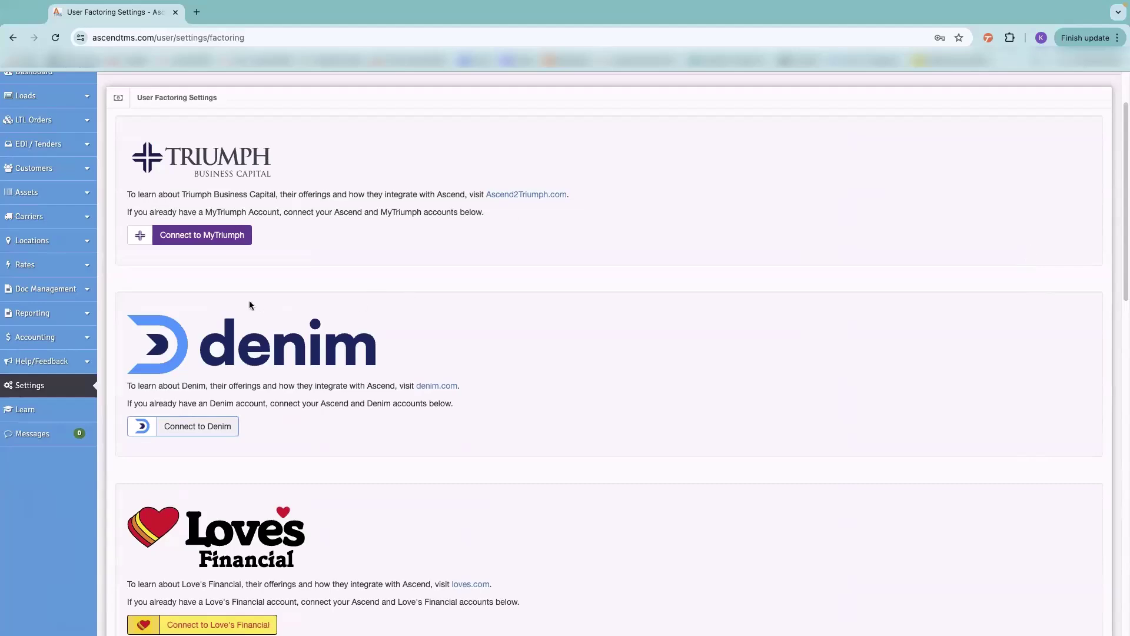
left_click(46, 390)
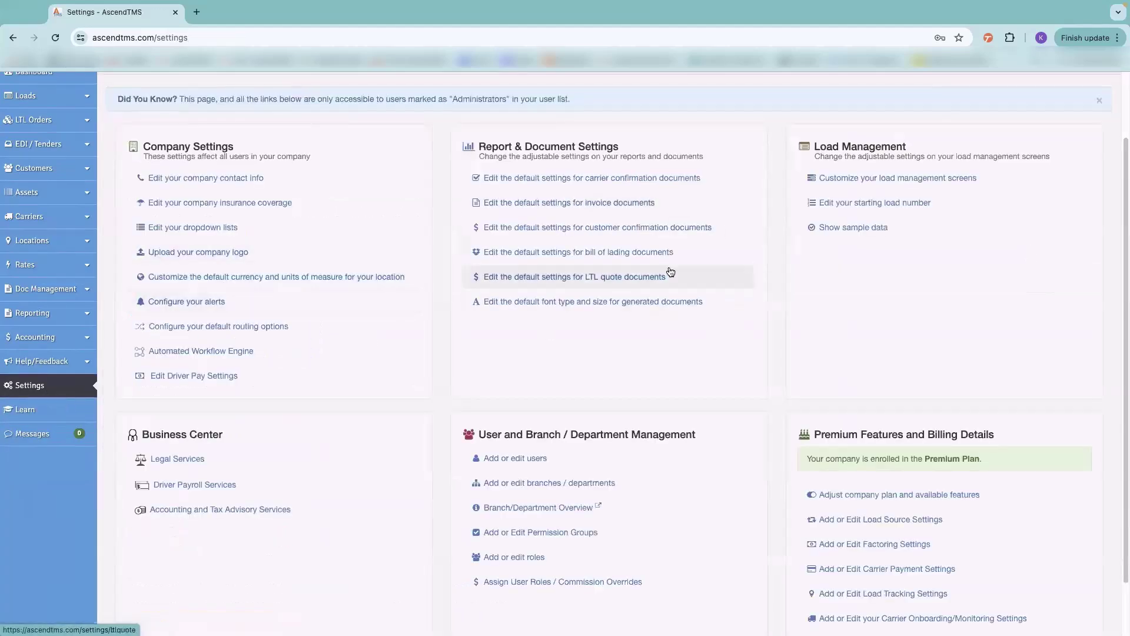
scroll(757, 245, "down", 2)
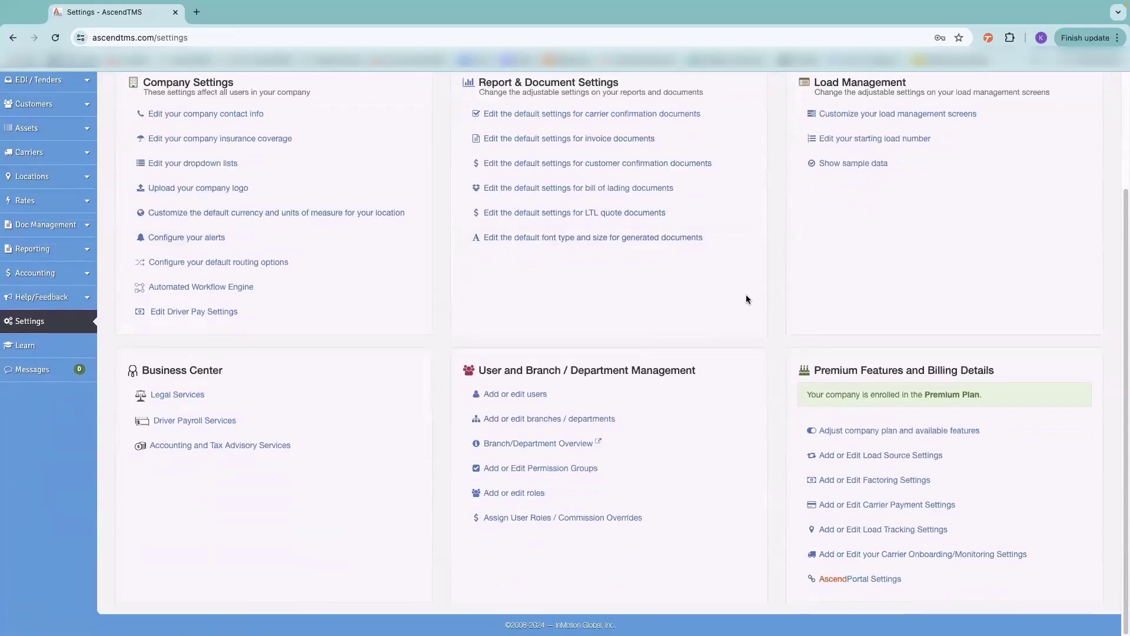
left_click(845, 507)
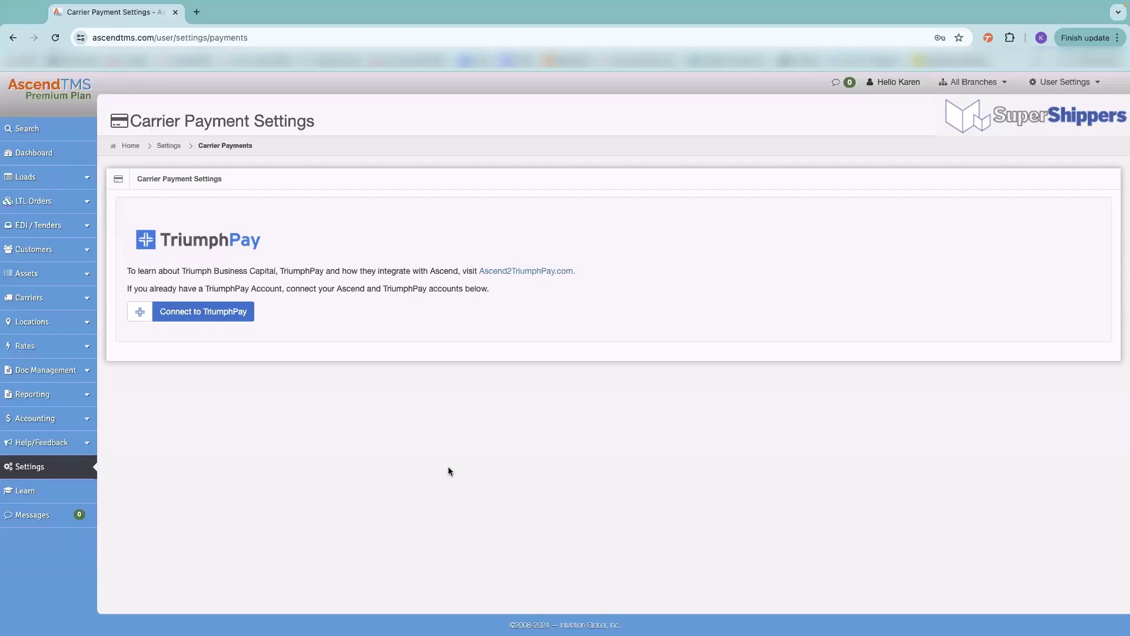
left_click(168, 146)
scroll(873, 380, "down", 2)
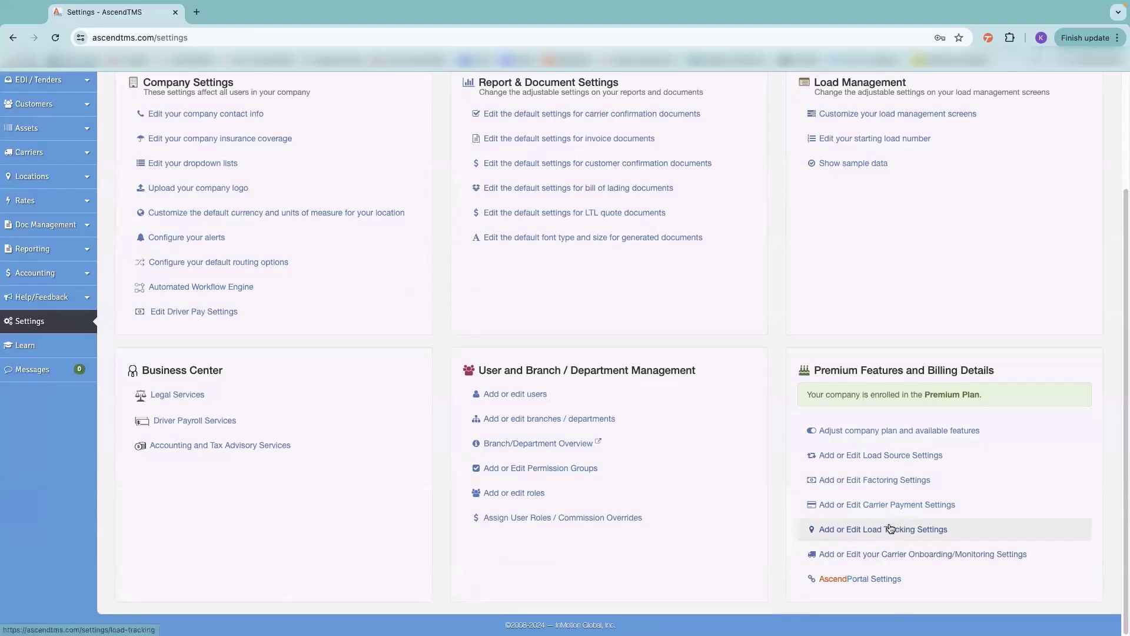
left_click(874, 528)
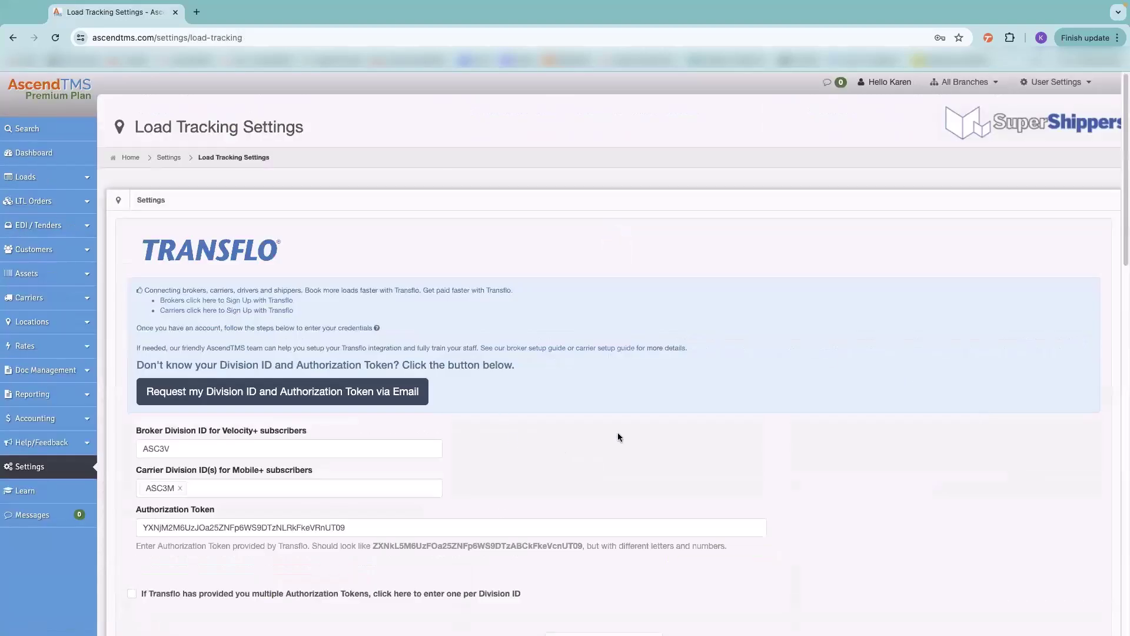
scroll(617, 433, "down", 10)
scroll(592, 424, "down", 5)
scroll(593, 425, "up", 7)
scroll(623, 336, "up", 7)
scroll(758, 457, "down", 5)
scroll(453, 440, "down", 2)
scroll(589, 367, "up", 6)
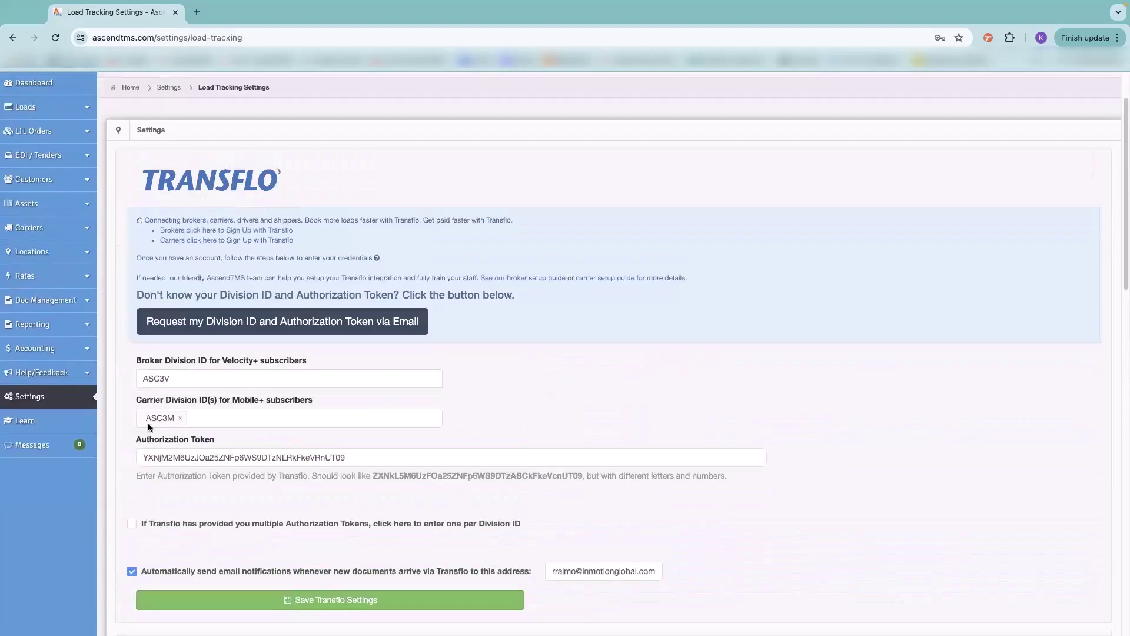
left_click(61, 396)
scroll(955, 404, "down", 2)
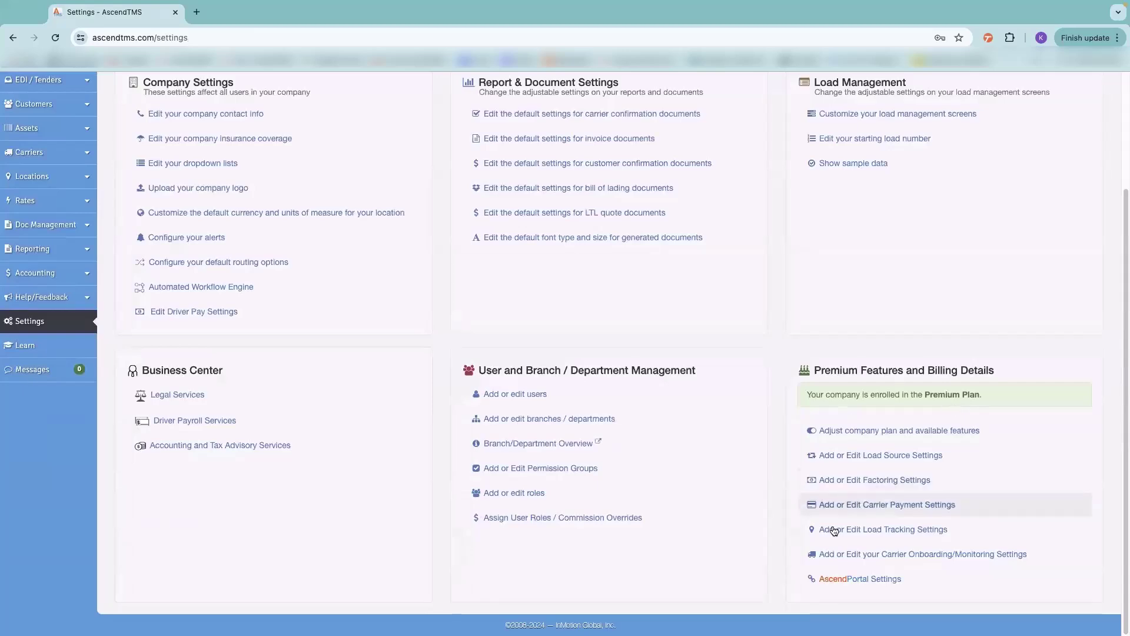
left_click(852, 560)
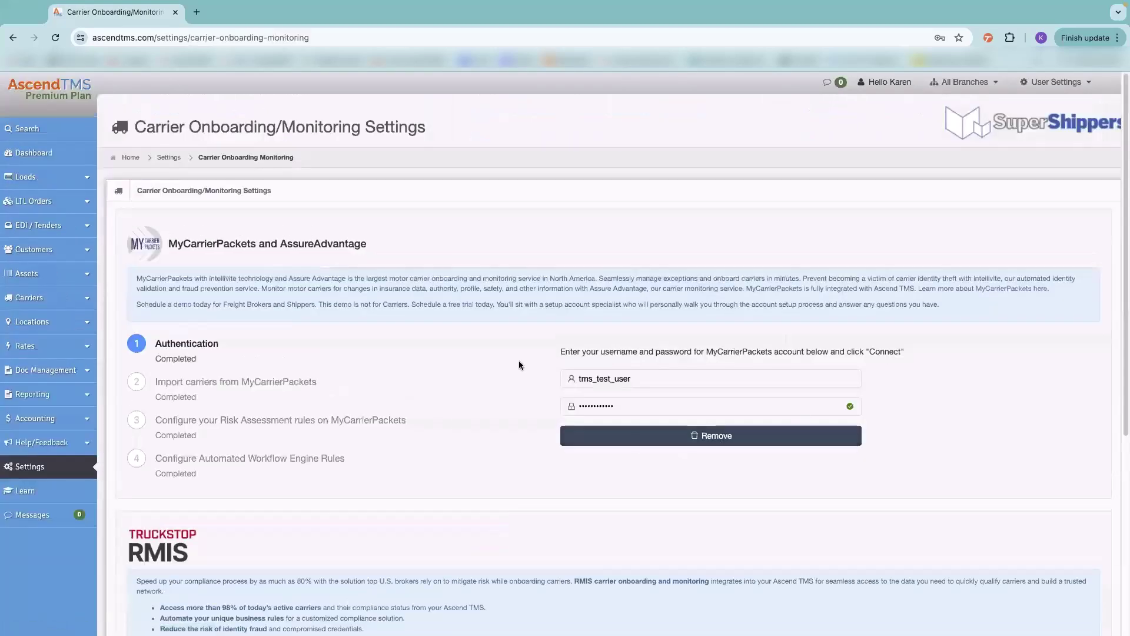
scroll(464, 406, "down", 5)
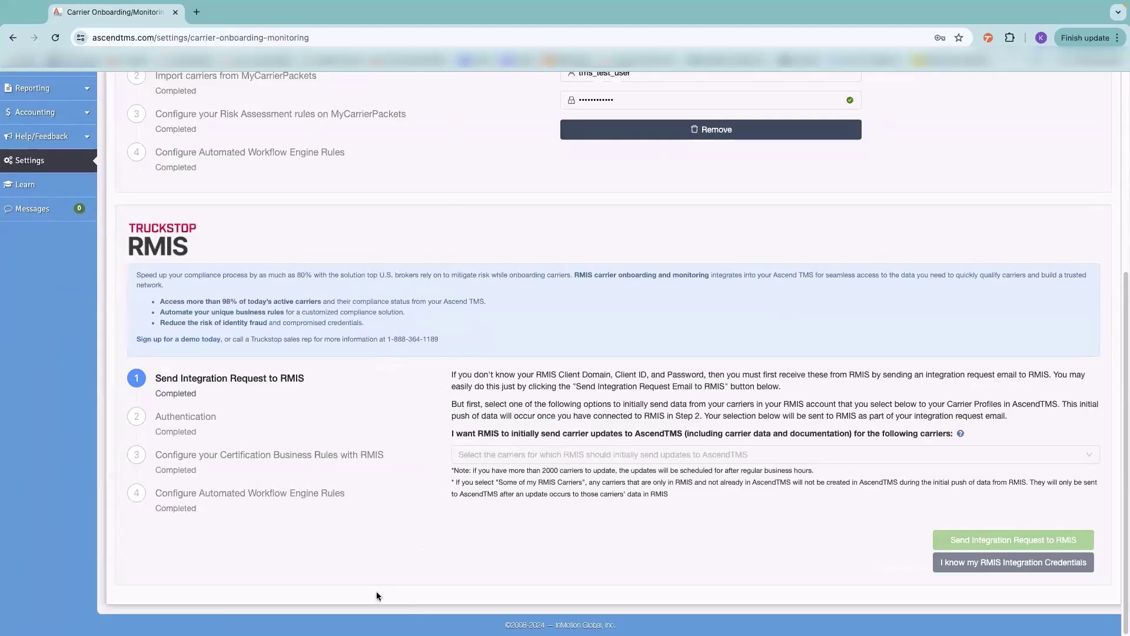
scroll(394, 563, "up", 5)
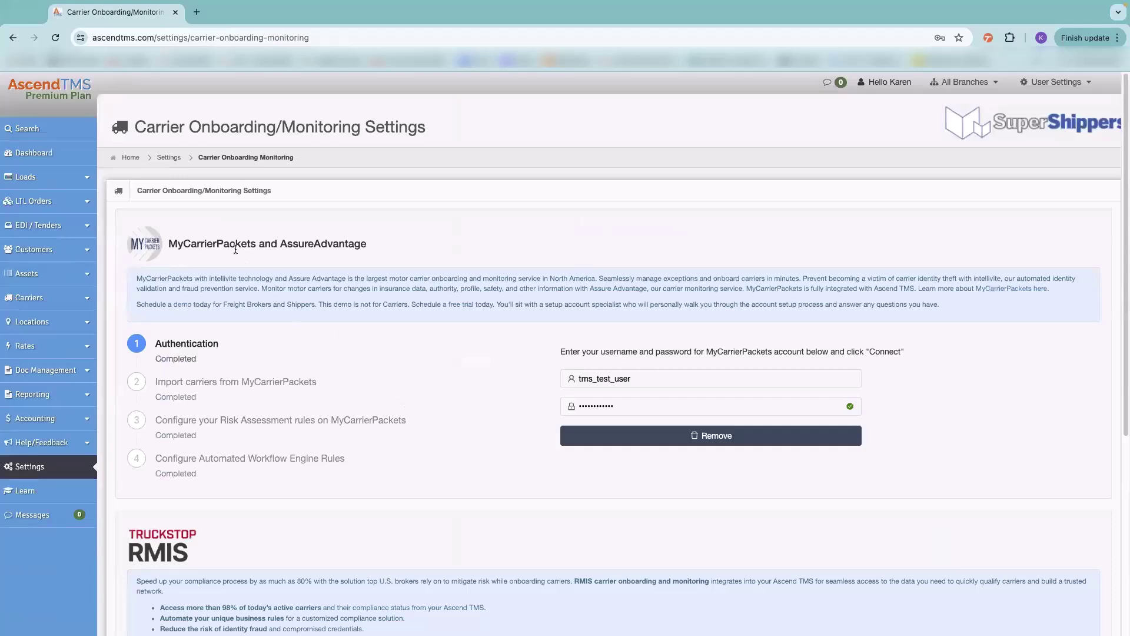
scroll(436, 336, "down", 1)
scroll(436, 336, "down", 1)
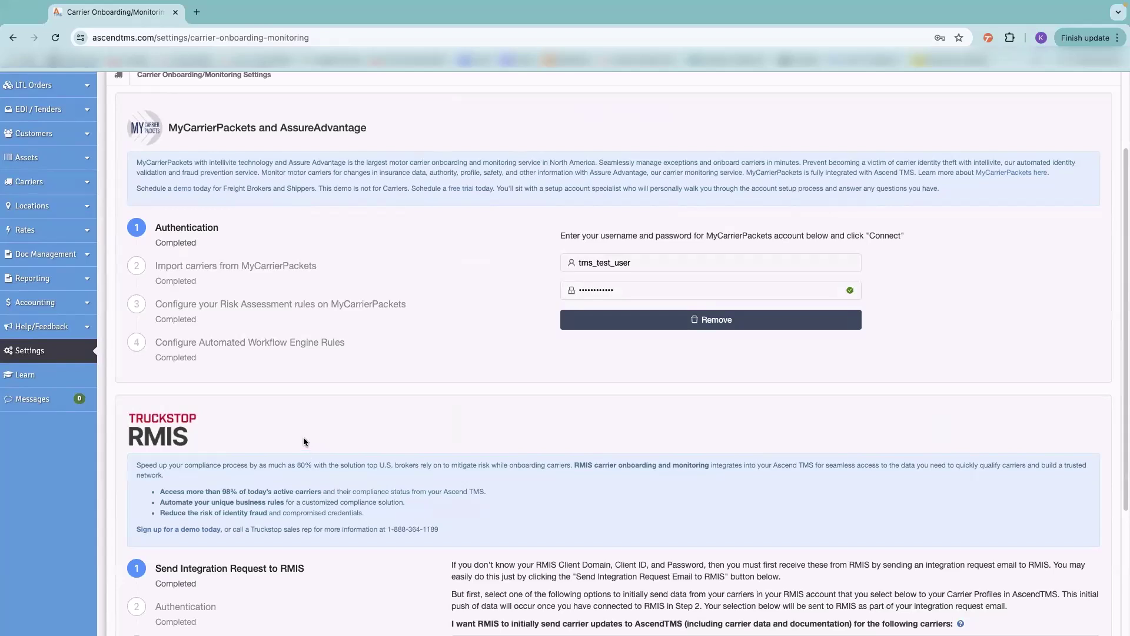
left_click(43, 350)
scroll(677, 255, "down", 3)
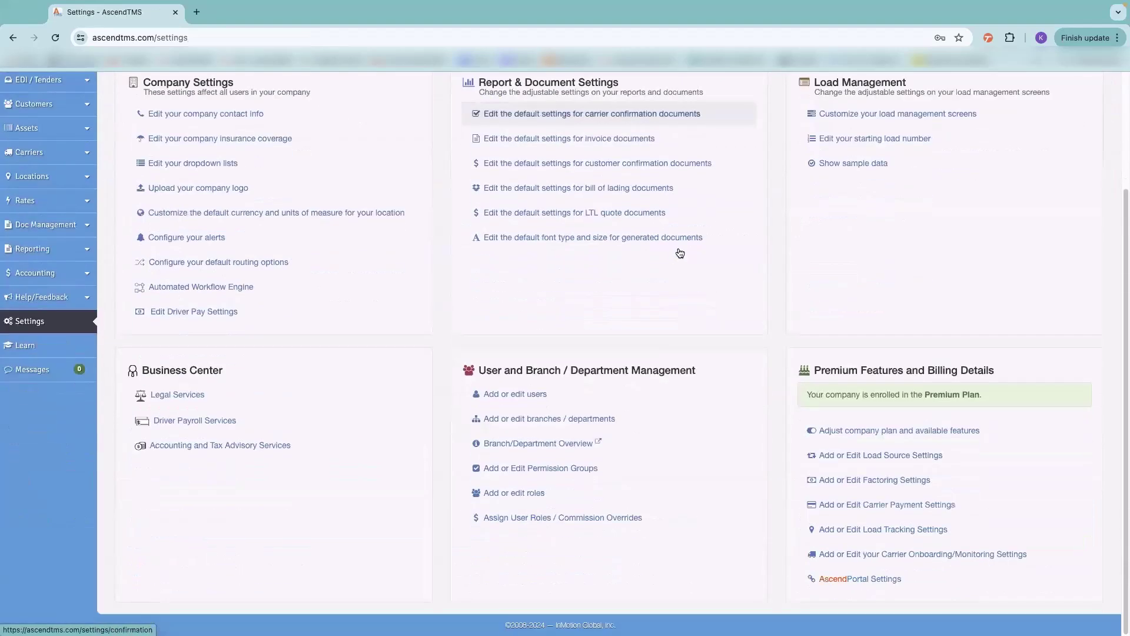
- Review the AscendPortal Settings options and open the Knowledge Base link in a new tab
left_click(844, 579)
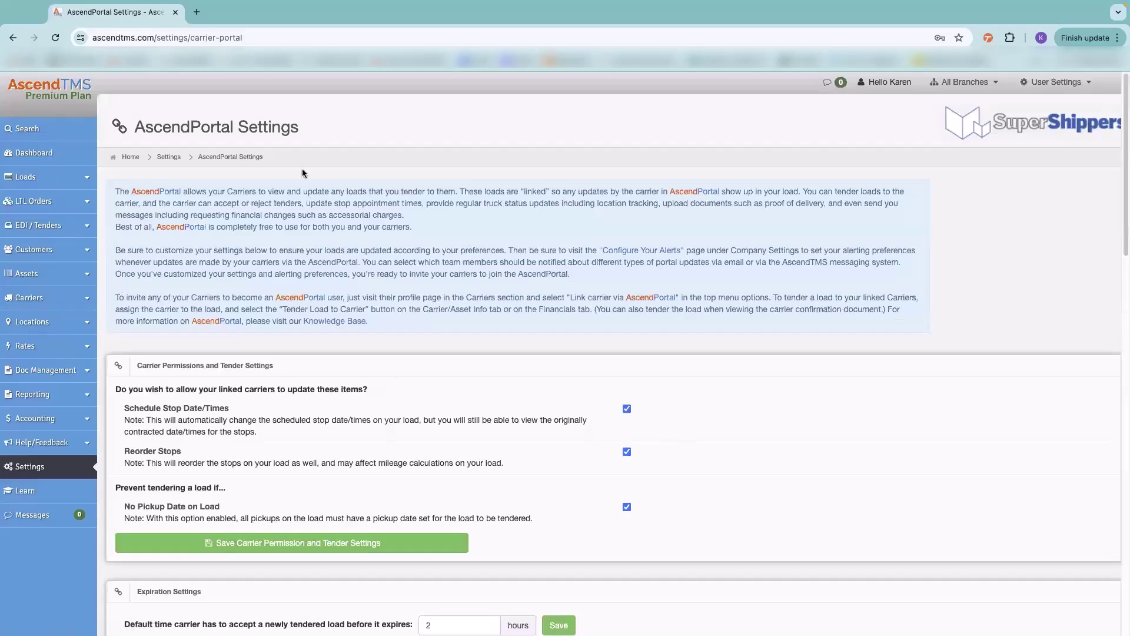
scroll(367, 458, "down", 10)
scroll(457, 471, "up", 8)
scroll(458, 467, "up", 2)
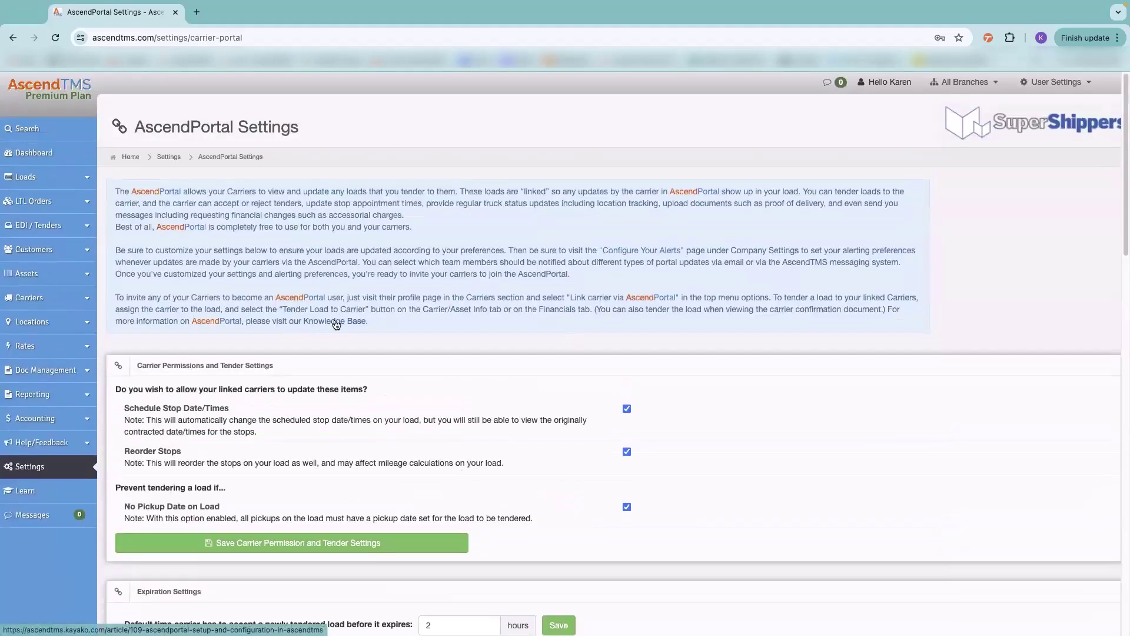
left_click(330, 322)
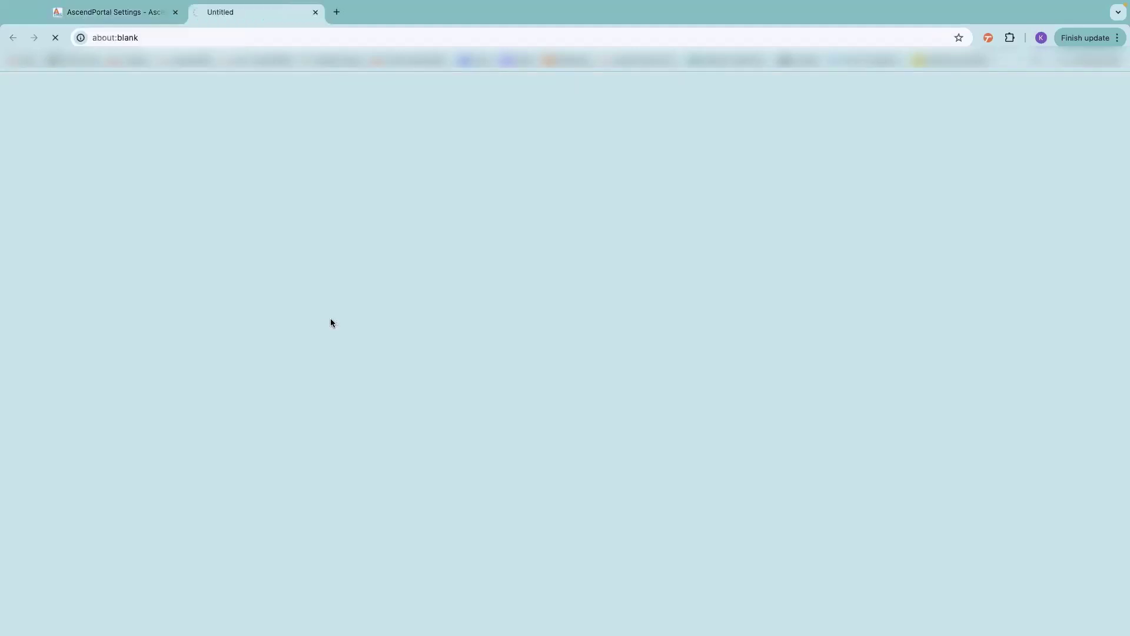
- Skim the AscendPortal Setup and Configuration article, then close its tab
scroll(207, 412, "down", 2)
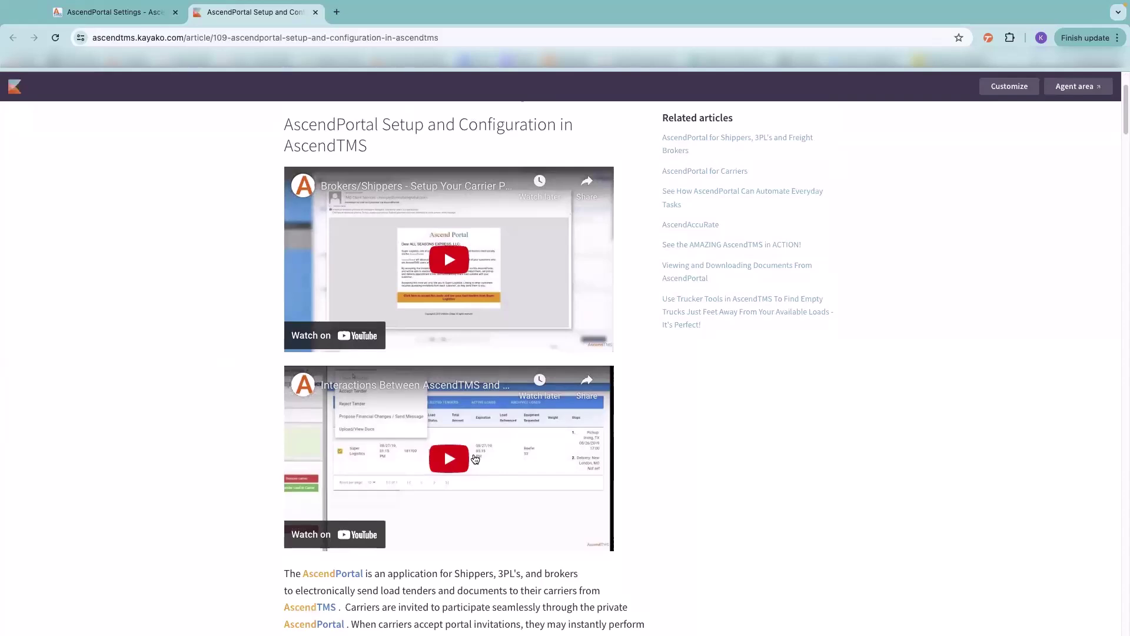
scroll(711, 509, "up", 2)
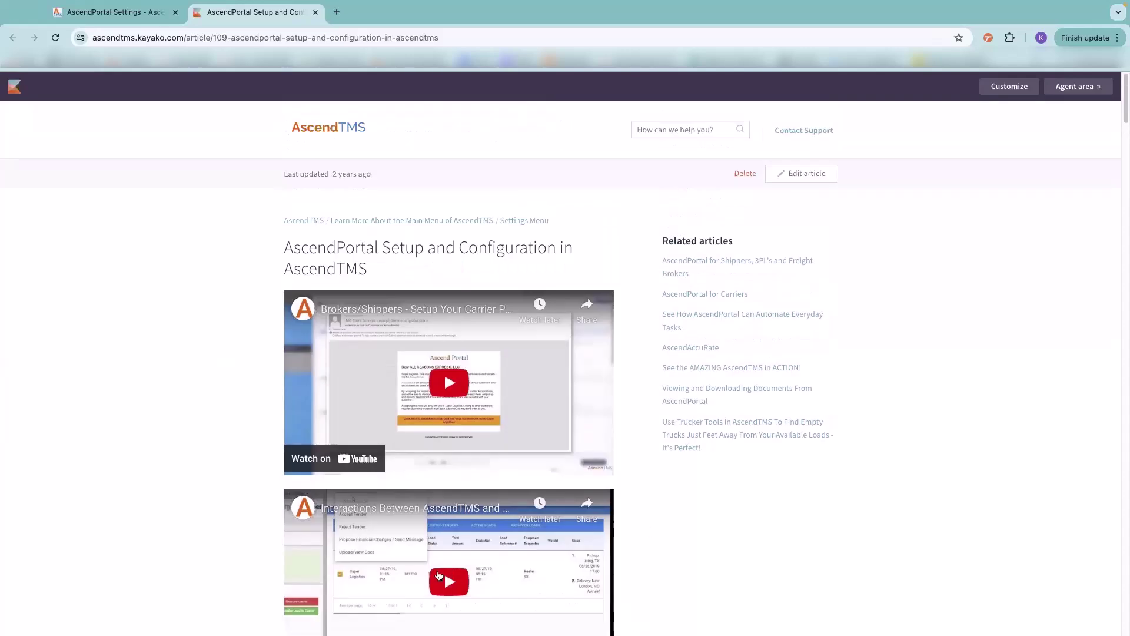
left_click(318, 14)
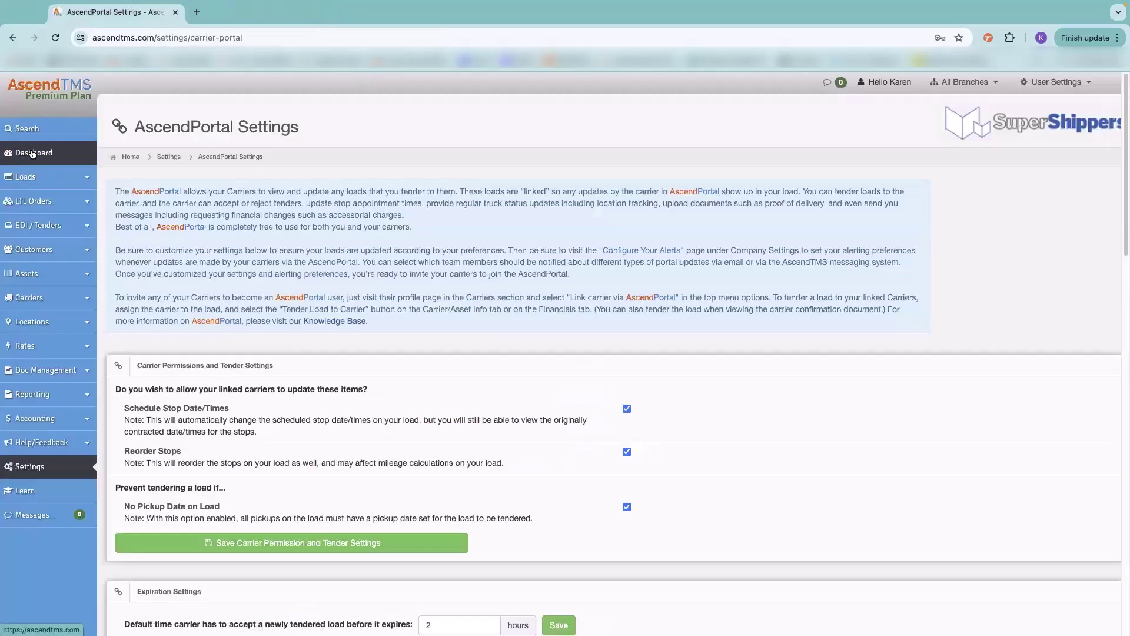
- Go to the Dashboard and briefly open the universal search results list
left_click(32, 154)
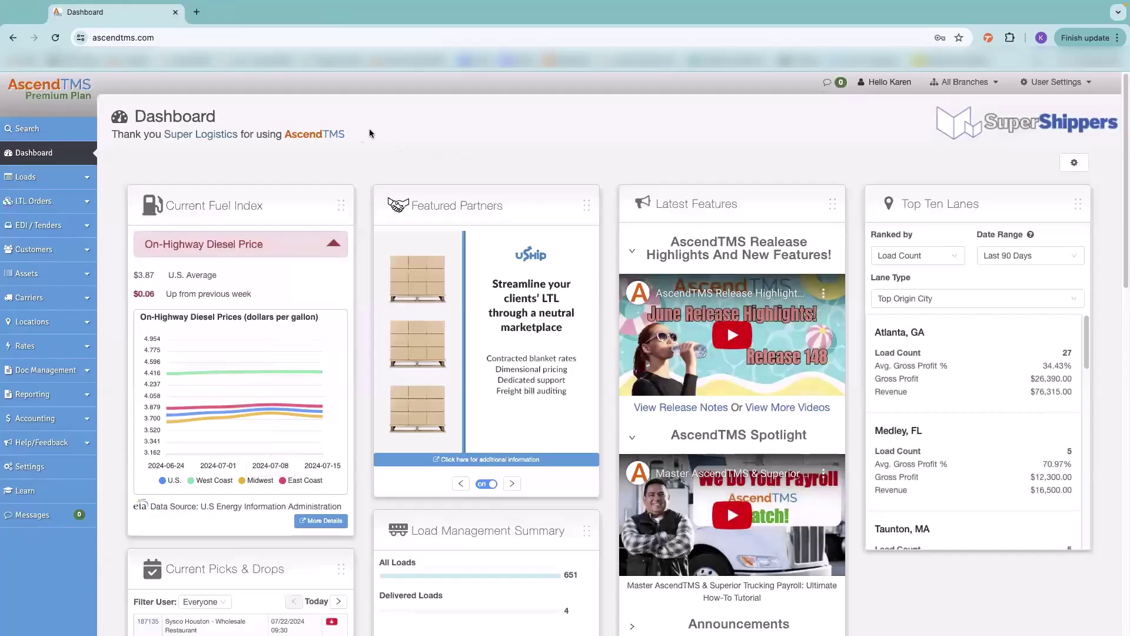
left_click(27, 128)
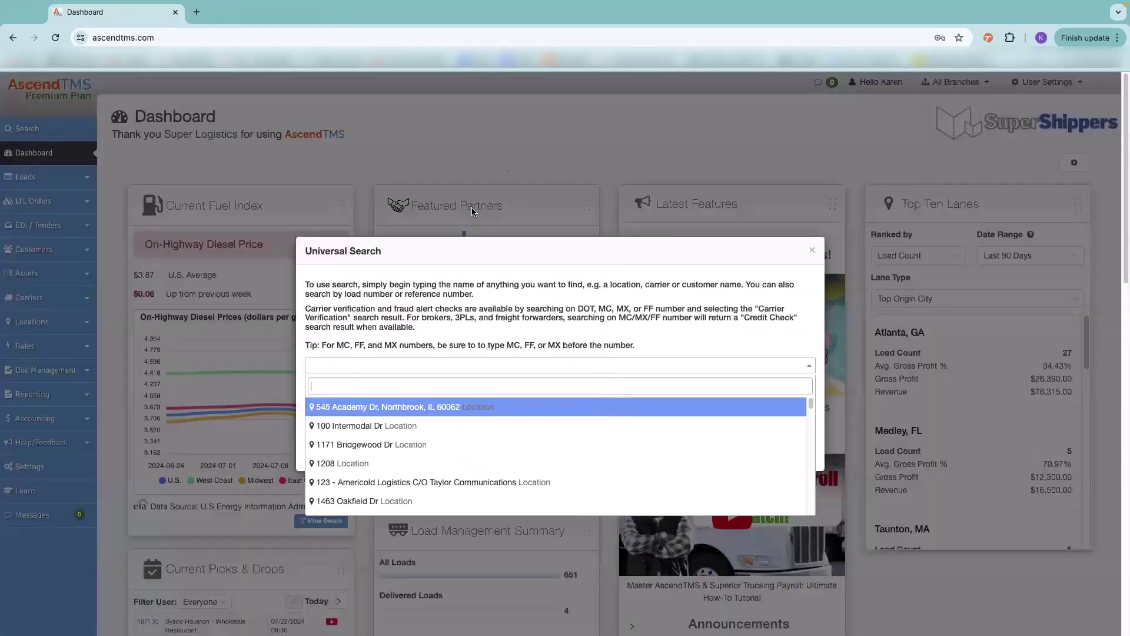
left_click(329, 366)
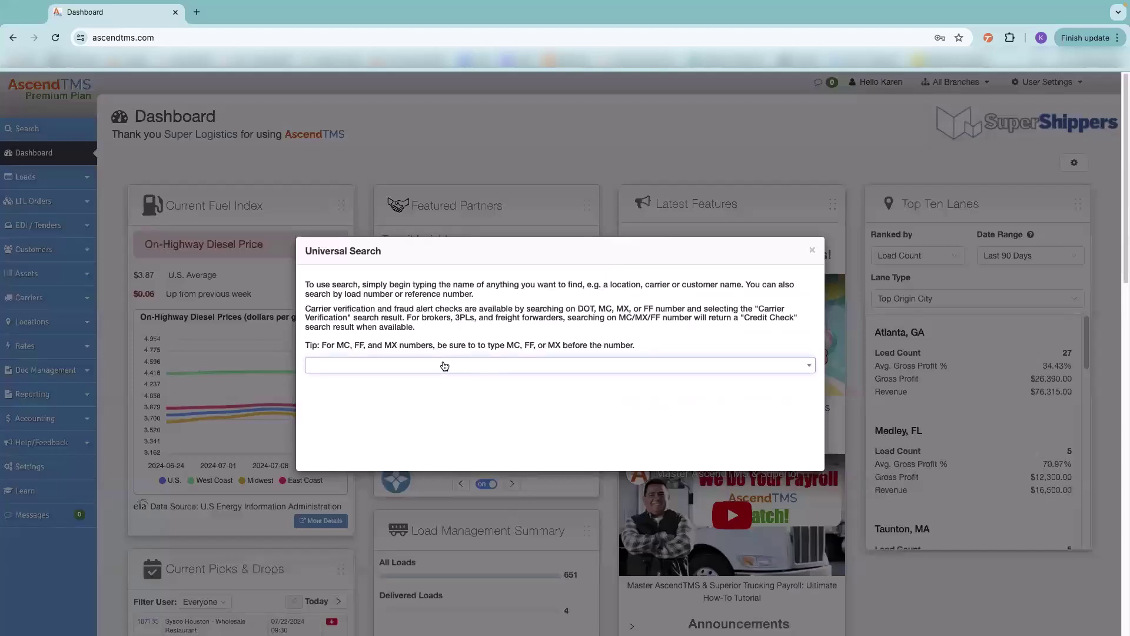
- Search for Sysco in the universal search, then close the search to view the fuel index
left_click(365, 363)
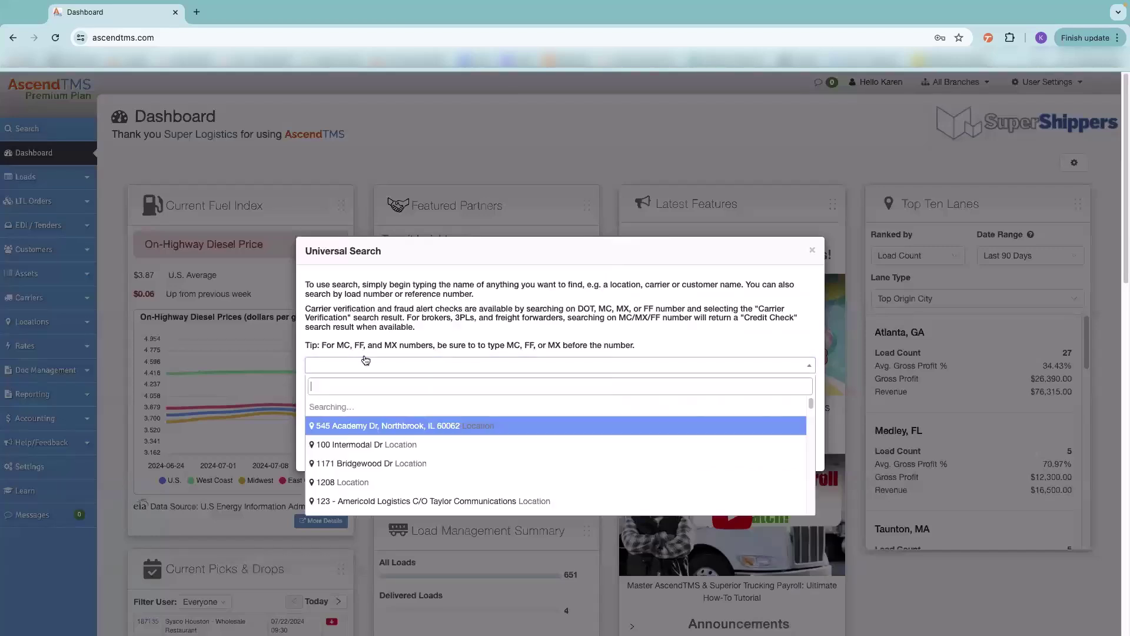
type("s")
key("BackSpace")
key("BackSpace")
type("ysc")
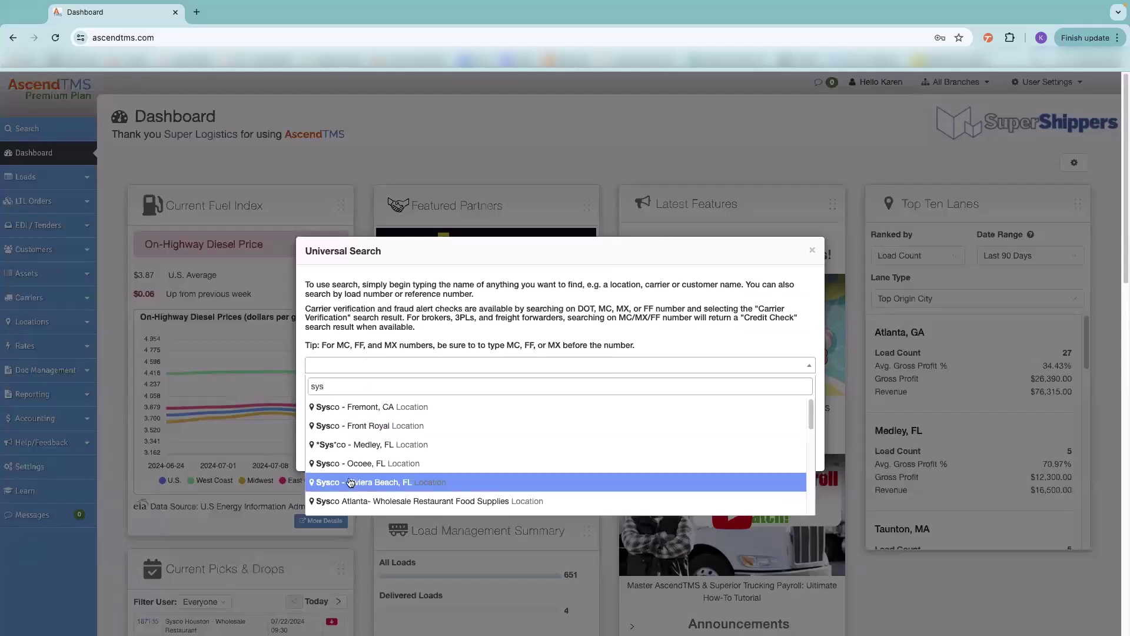
scroll(361, 471, "down", 2)
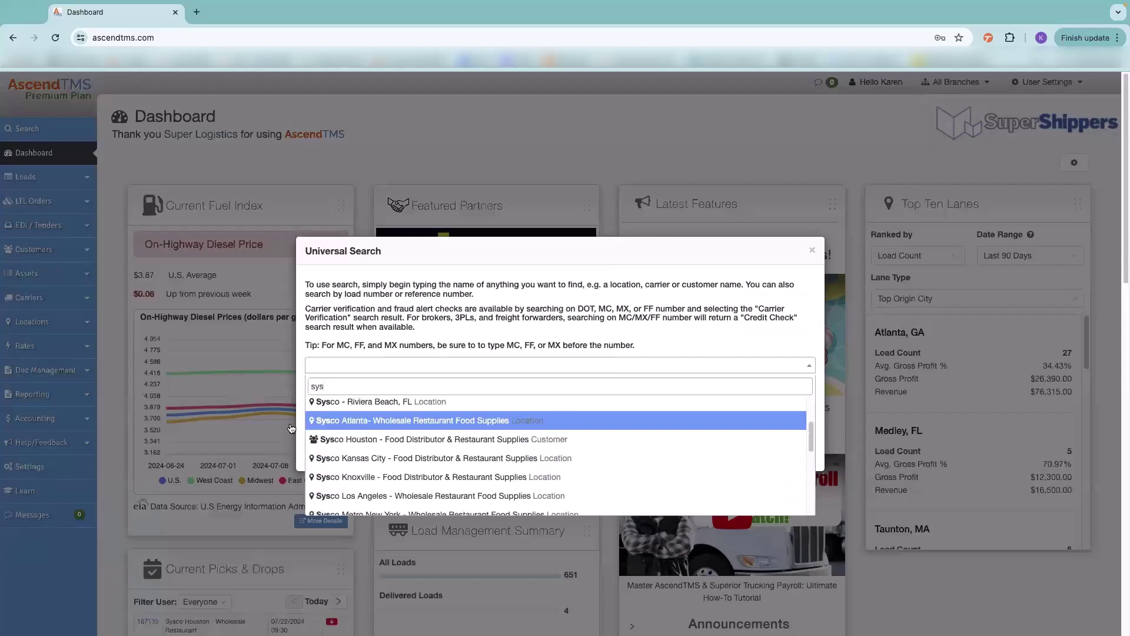
left_click_drag(341, 387, 279, 387)
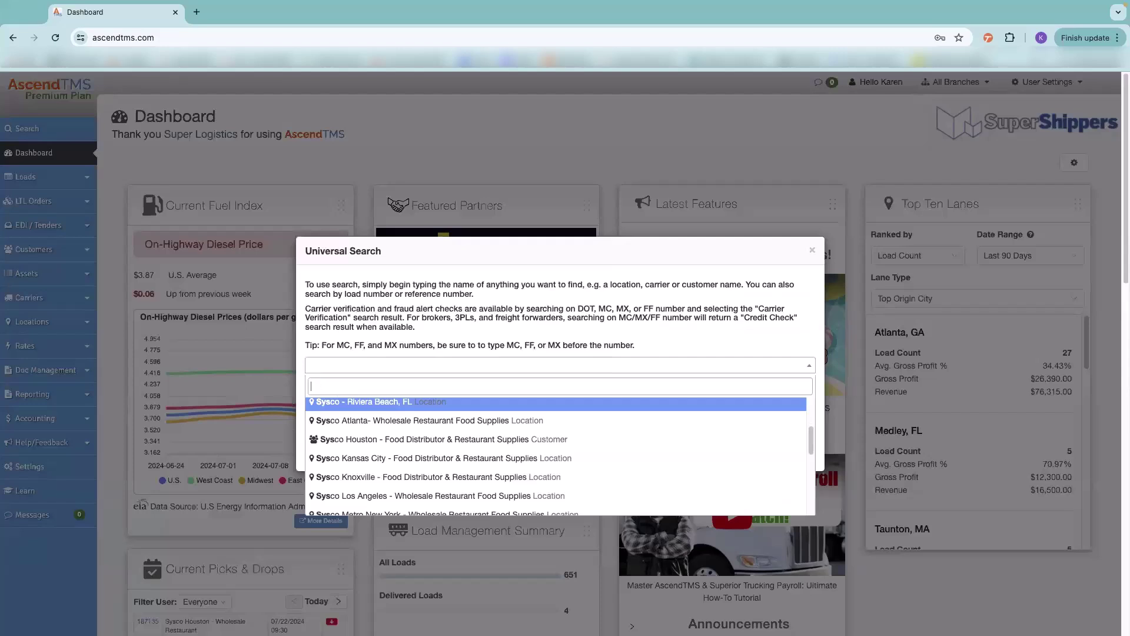
left_click(323, 361)
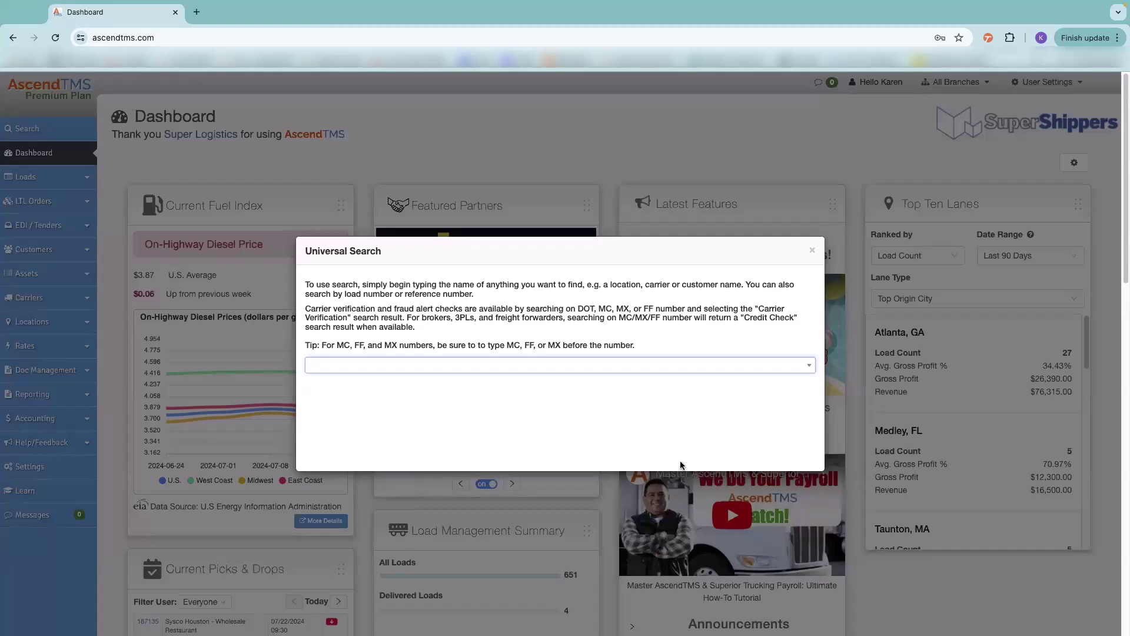
left_click(809, 252)
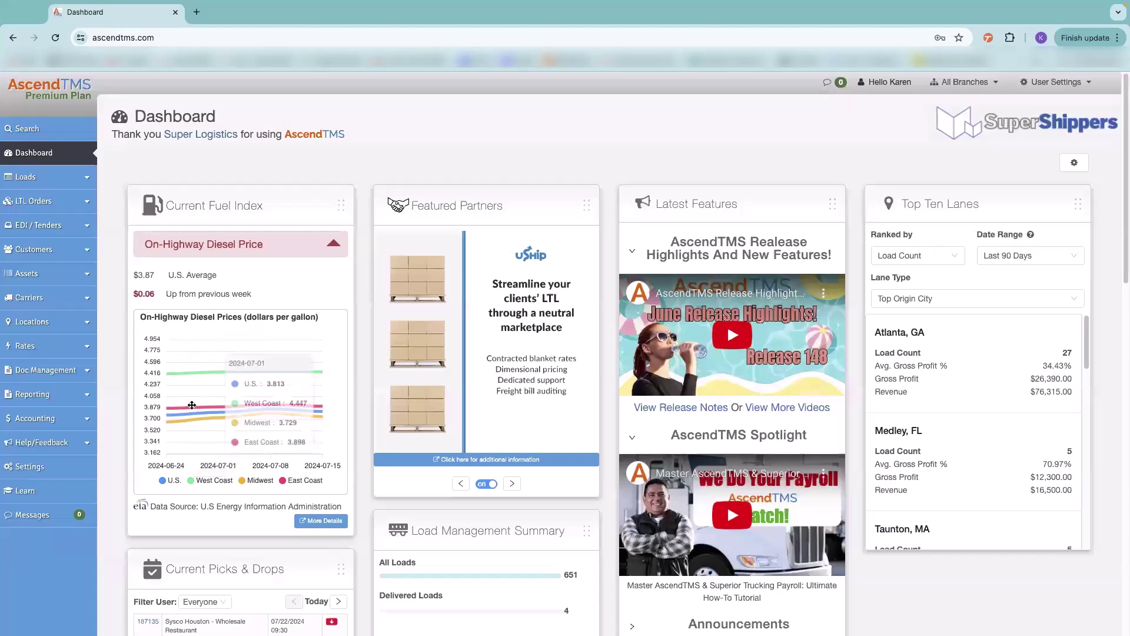
left_click(318, 519)
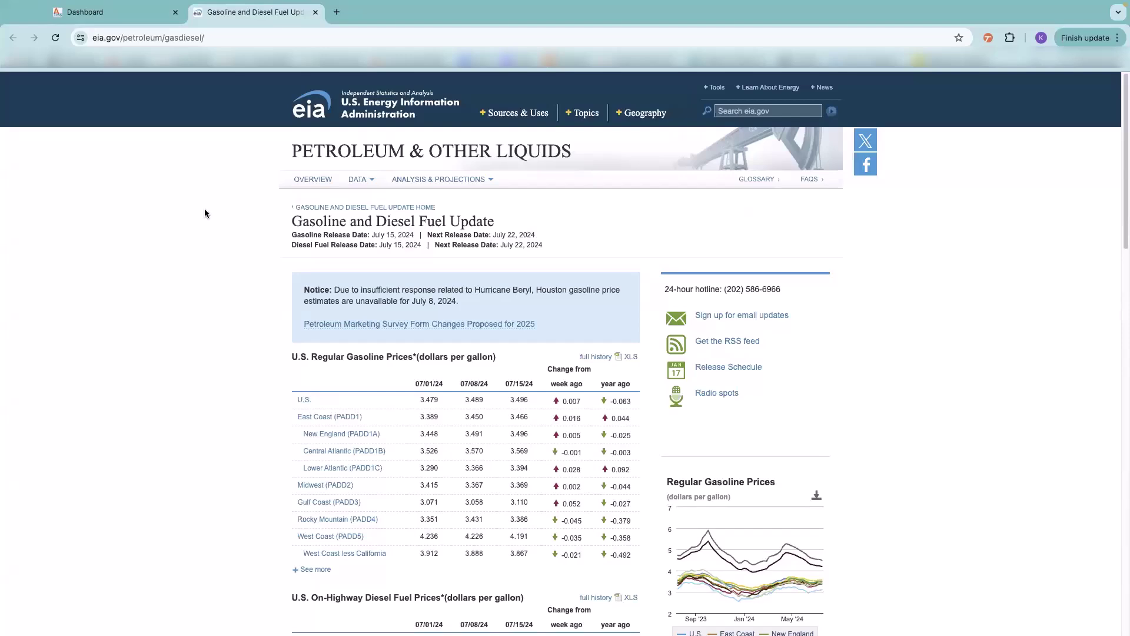
left_click(315, 12)
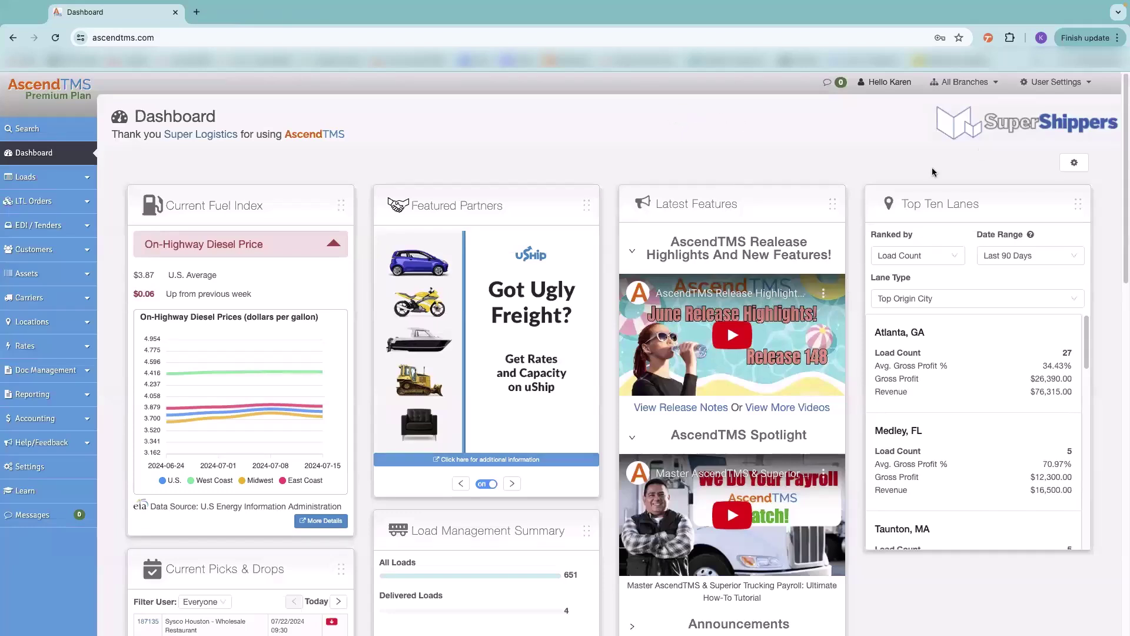
left_click(910, 255)
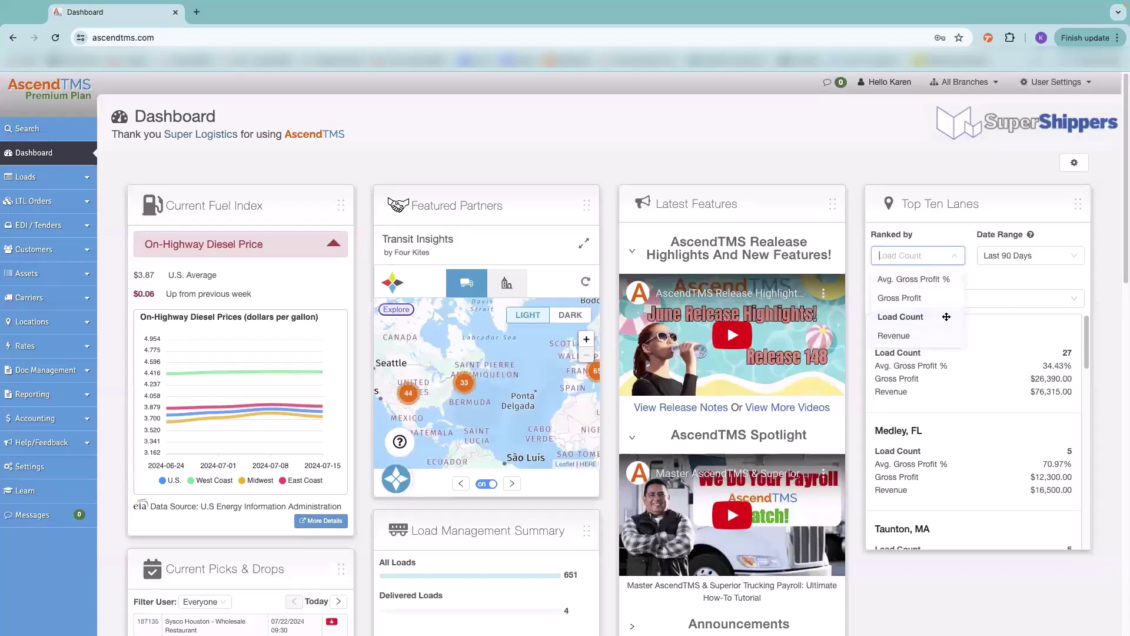
left_click(1030, 251)
left_click(940, 290)
scroll(926, 391, "down", 5)
scroll(936, 365, "up", 5)
left_click(918, 341)
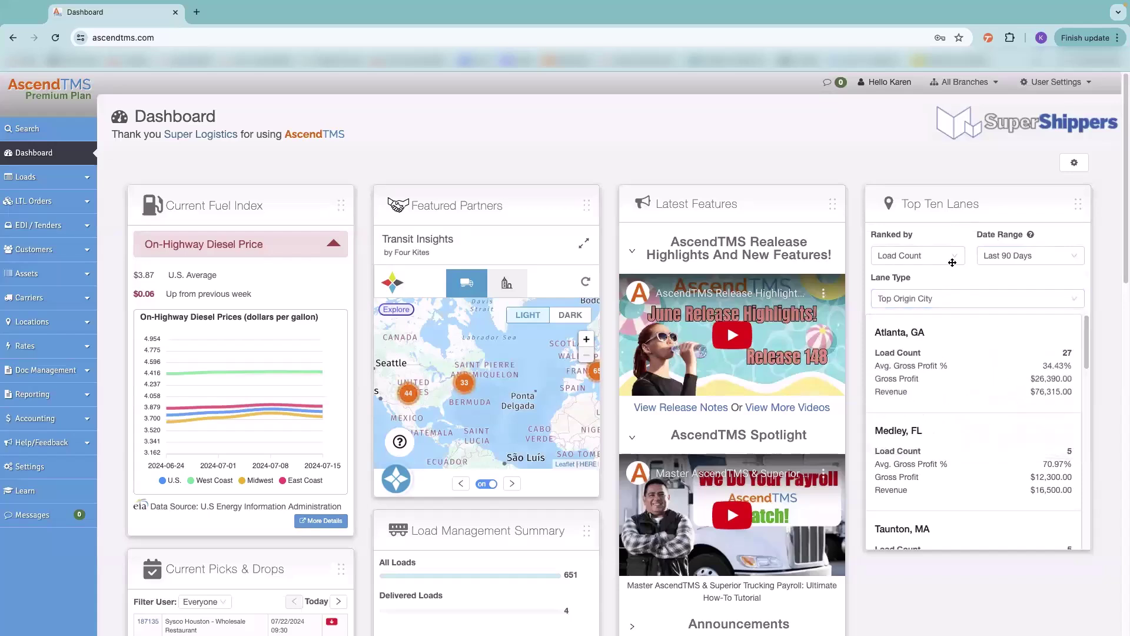
scroll(968, 437, "down", 1)
scroll(969, 434, "down", 3)
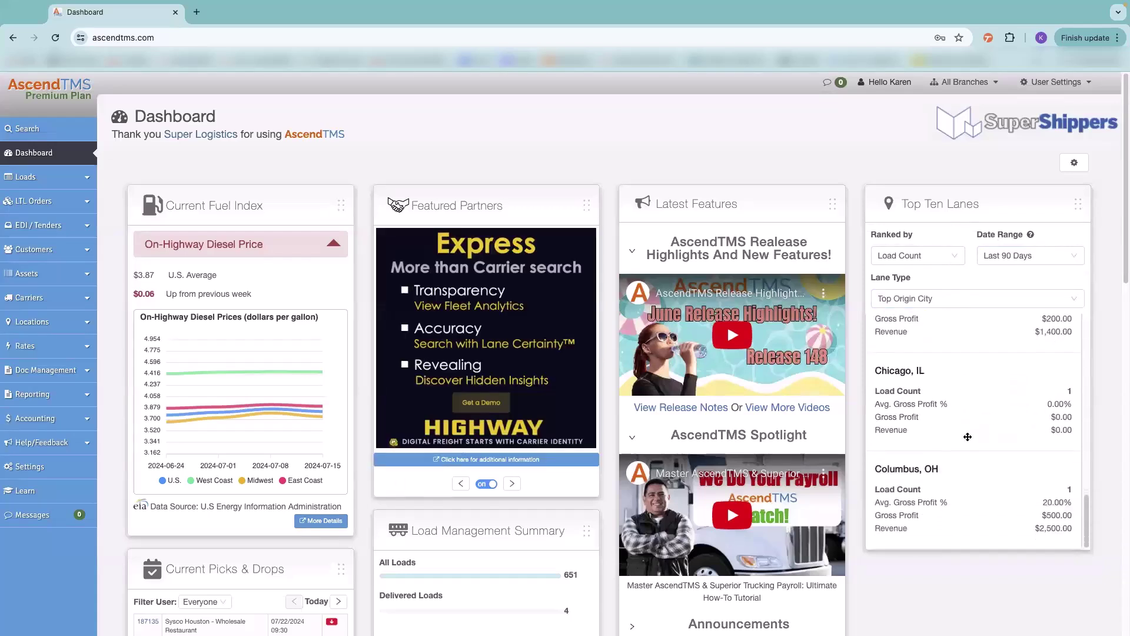
scroll(969, 434, "up", 5)
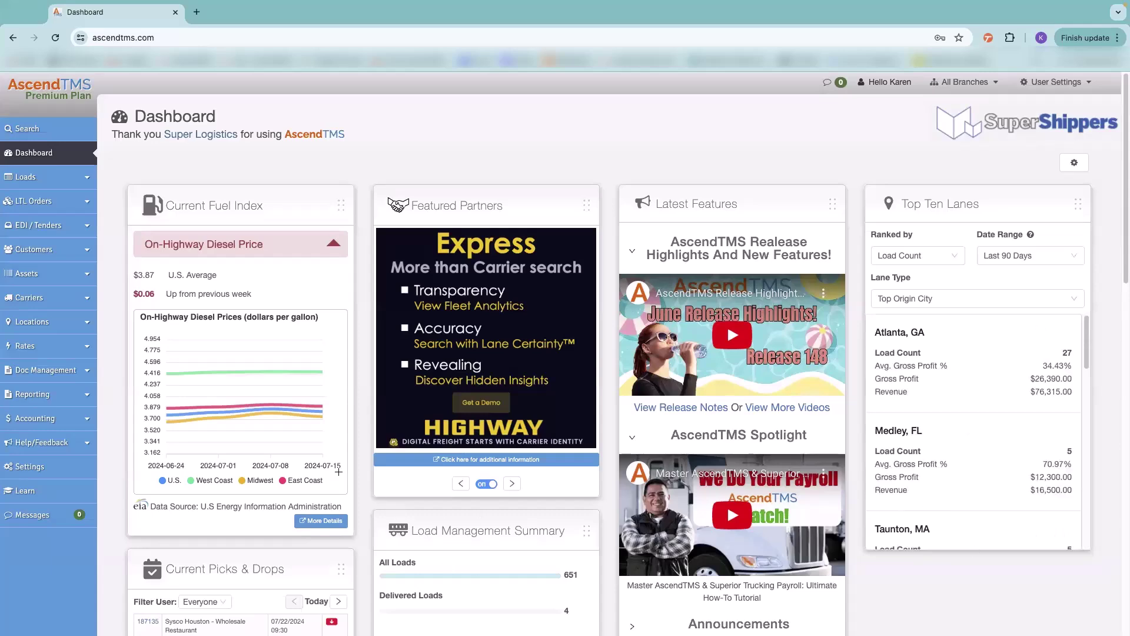
scroll(365, 474, "down", 3)
scroll(365, 474, "down", 4)
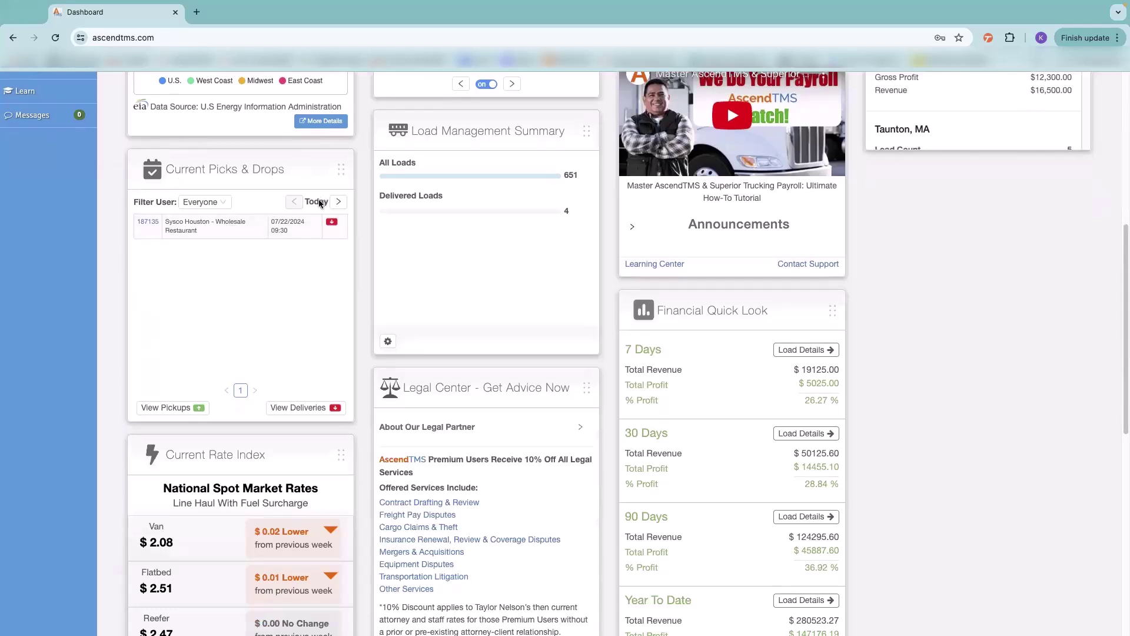
left_click(338, 202)
left_click(277, 202)
left_click(296, 408)
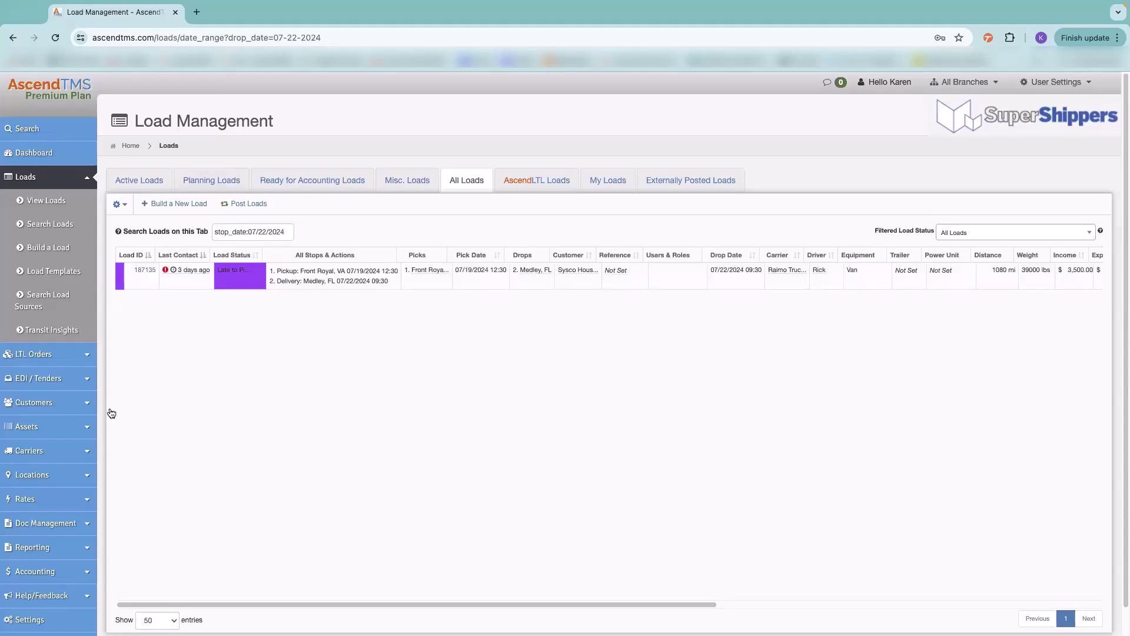
left_click(70, 157)
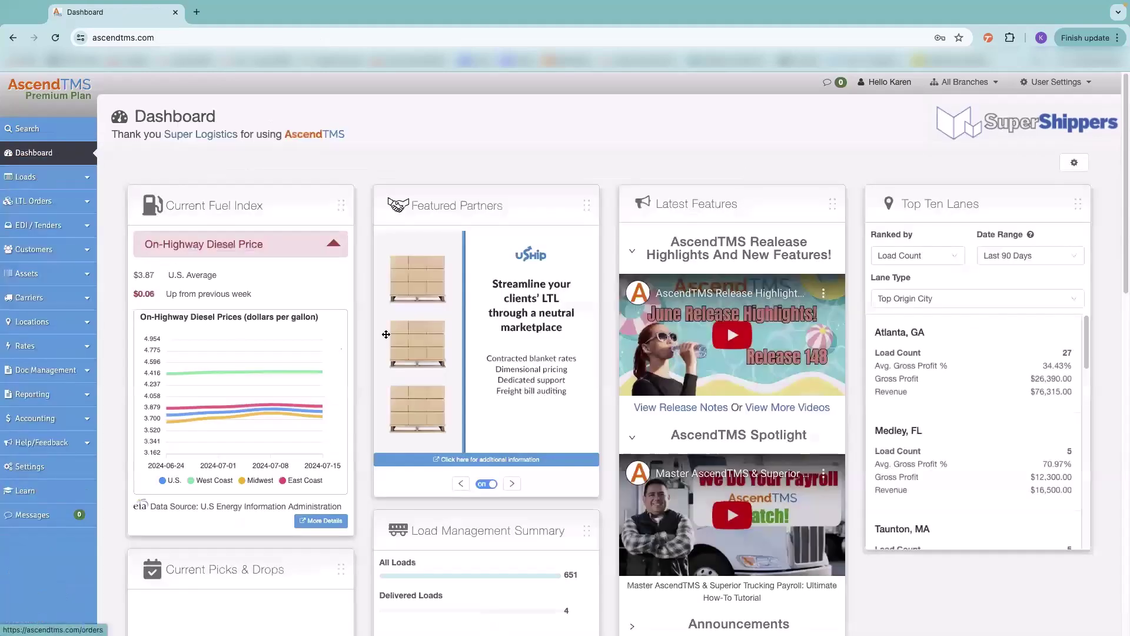
scroll(546, 419, "down", 5)
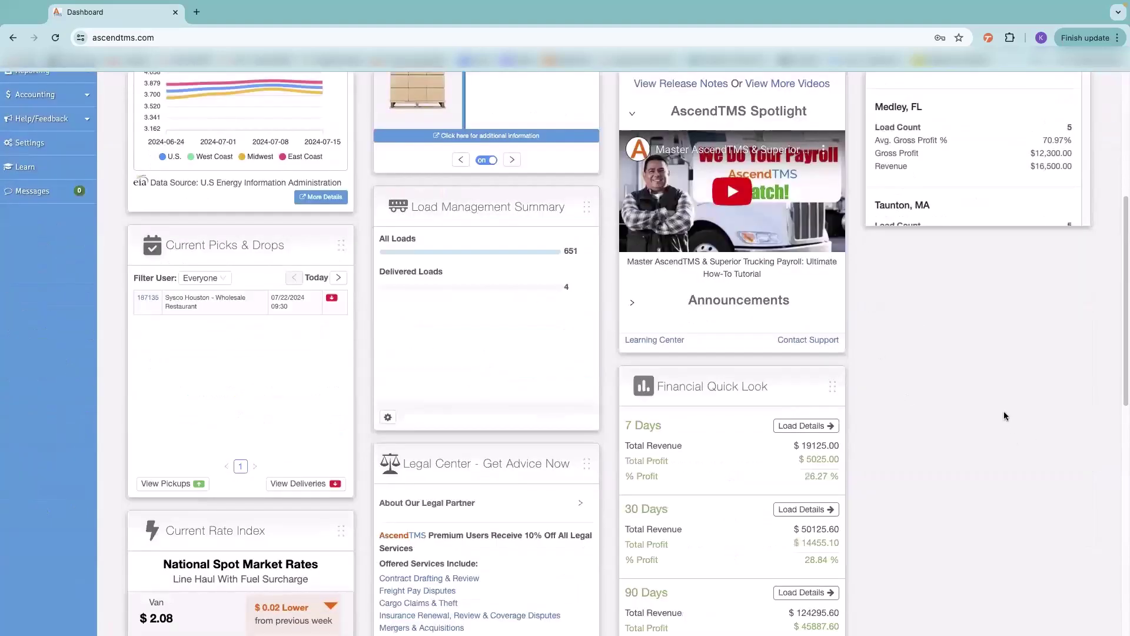
scroll(664, 209, "down", 3)
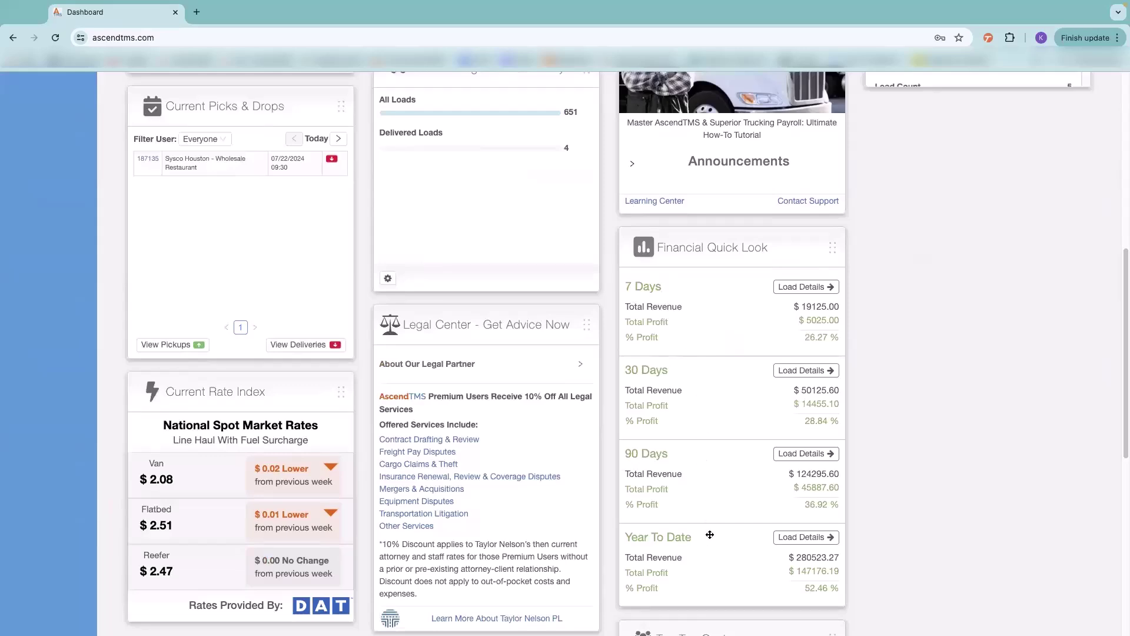
left_click(787, 287)
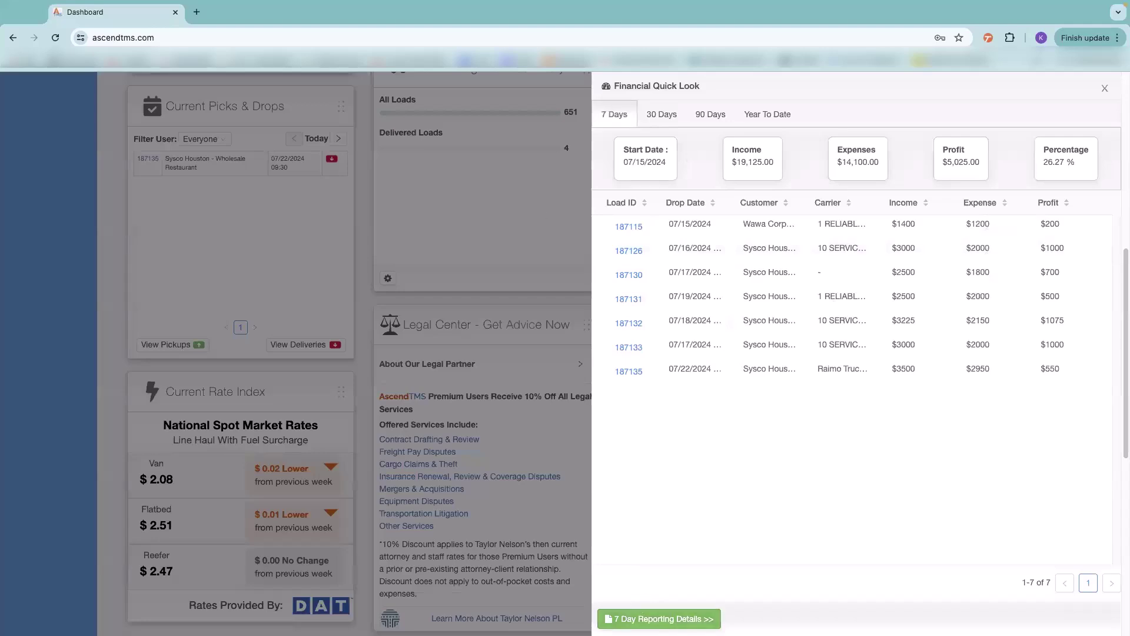
left_click(1105, 89)
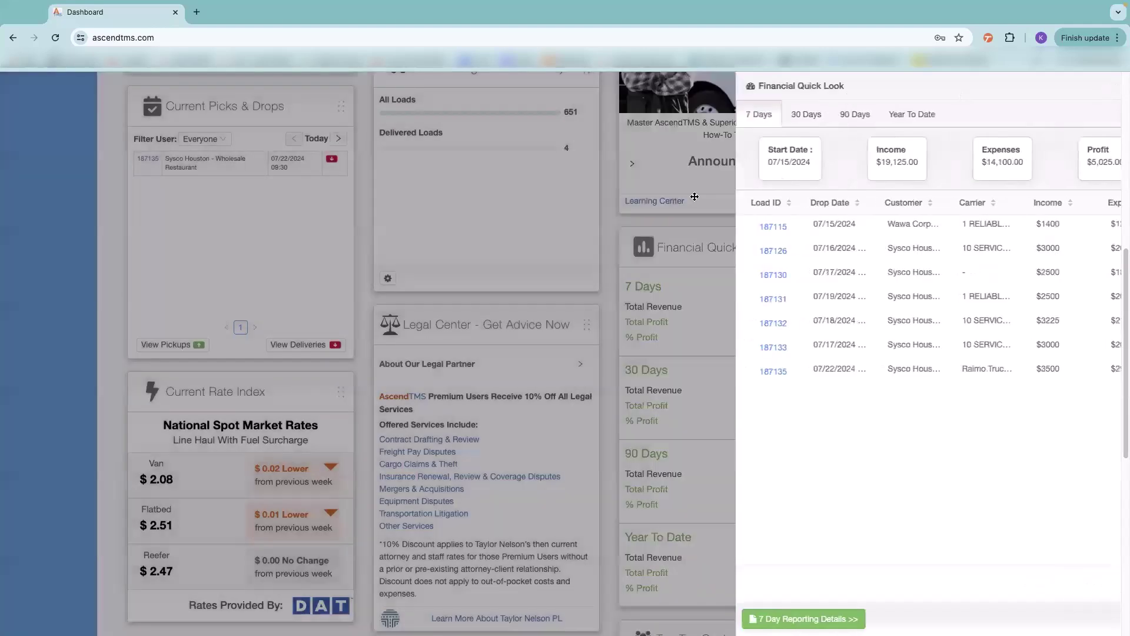
scroll(717, 306, "down", 4)
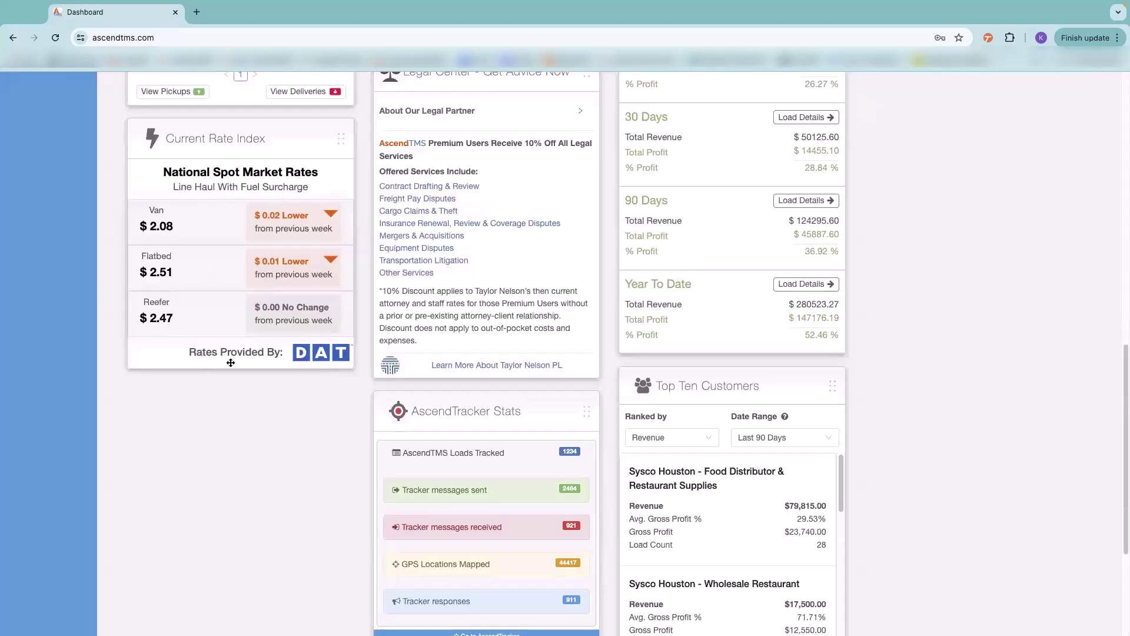
scroll(230, 362, "down", 3)
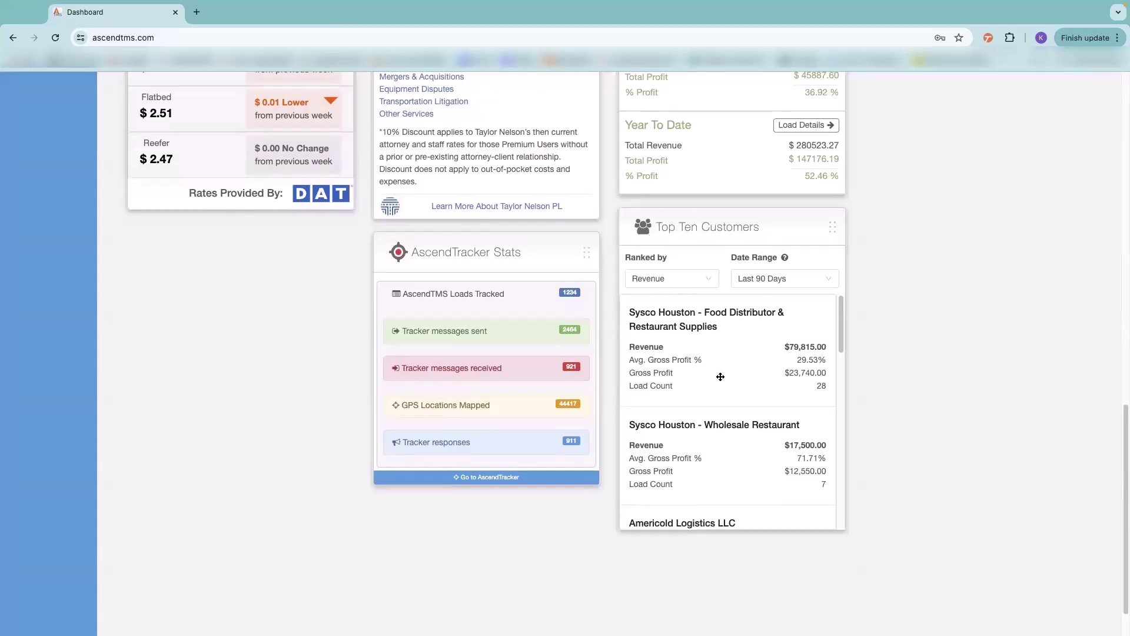
scroll(720, 377, "down", 10)
left_click(689, 272)
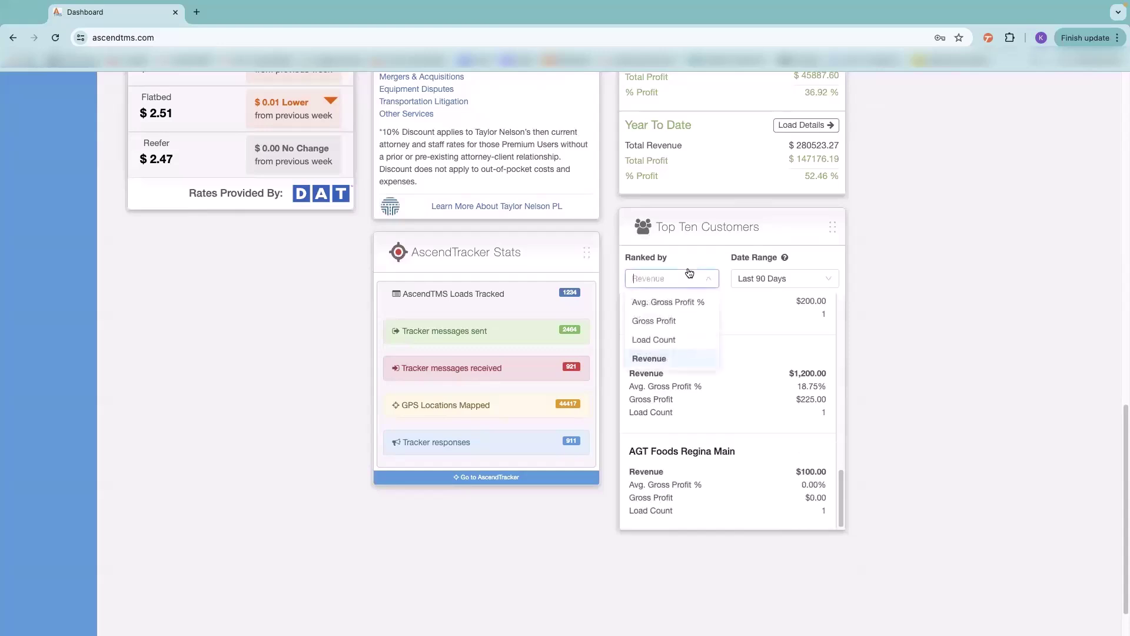
left_click(797, 281)
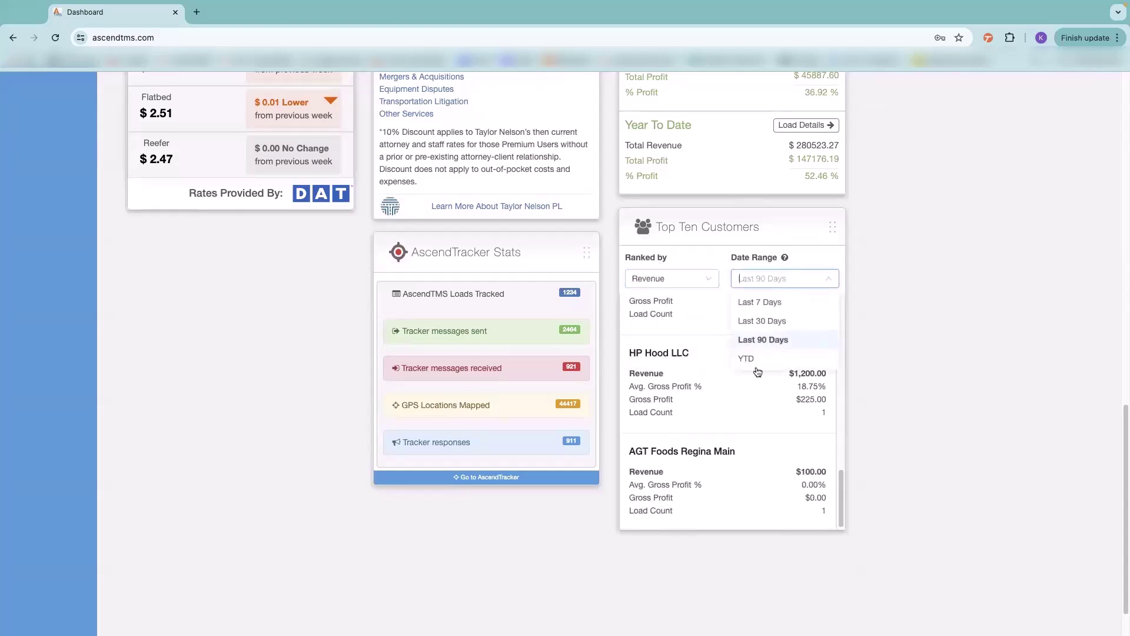
left_click(884, 263)
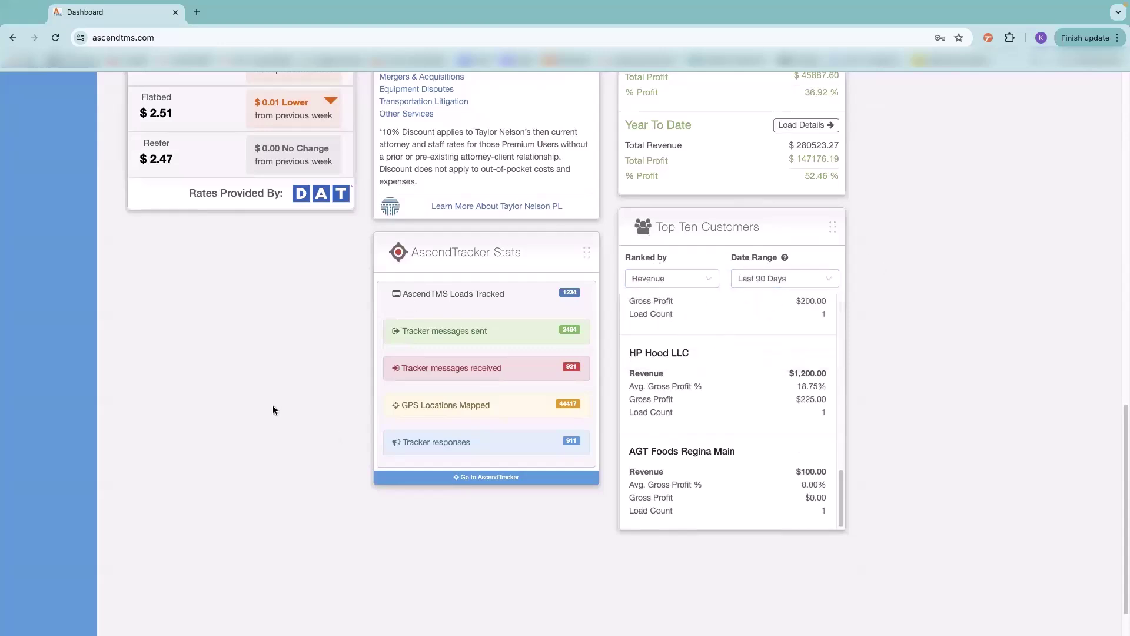
scroll(418, 312, "down", 2)
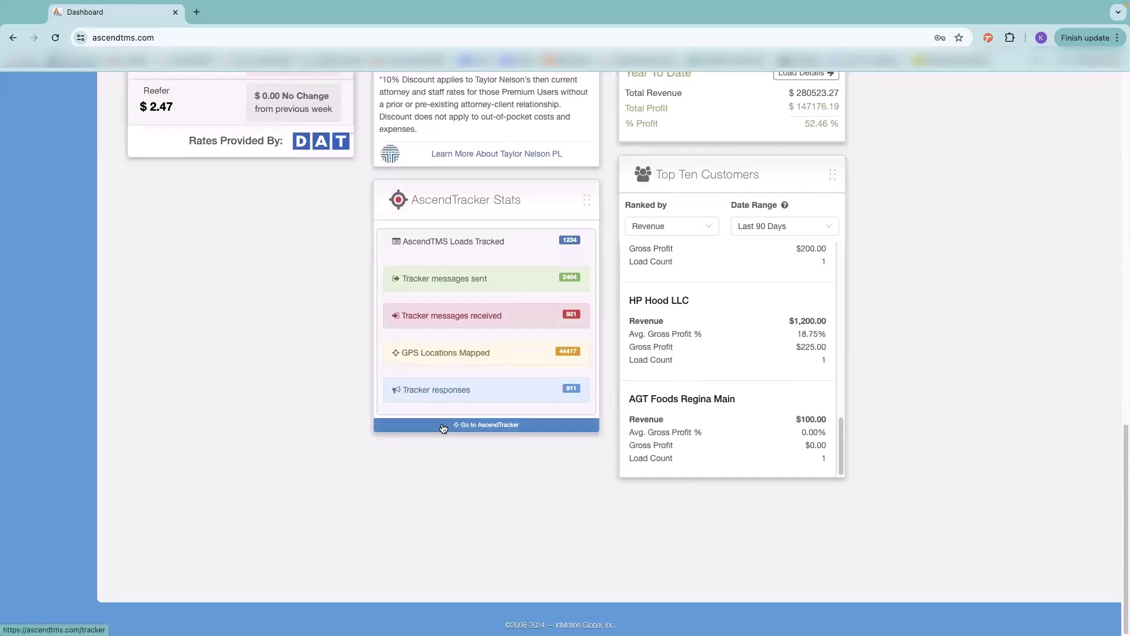
- Open AscendTracker and dismiss the phone number suggestion in the mobile field
left_click(443, 426)
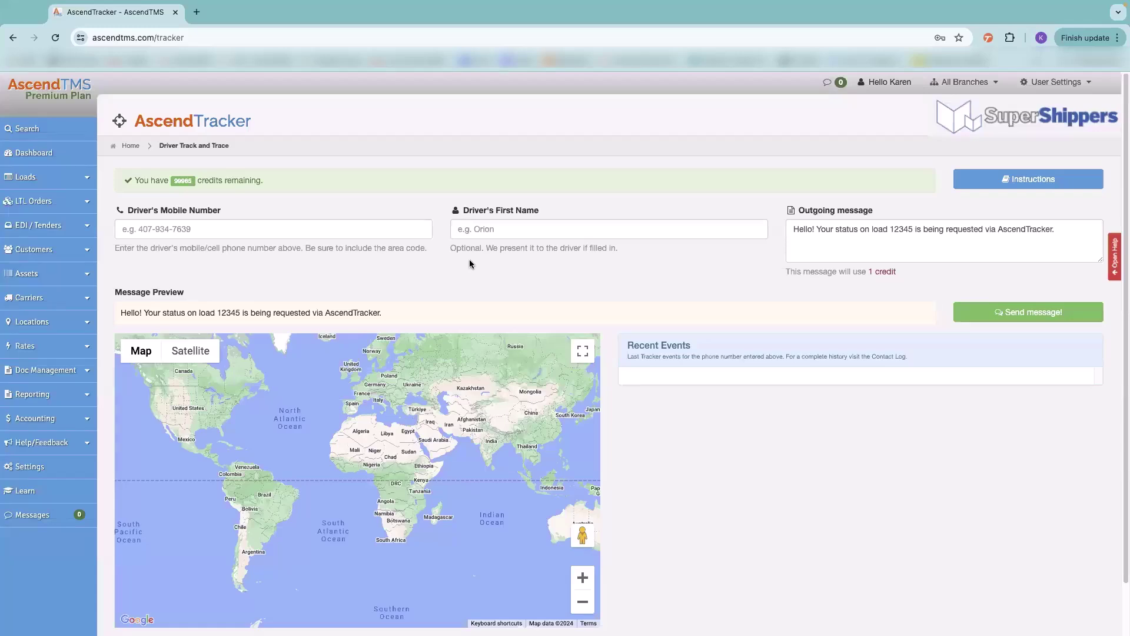
left_click(220, 233)
left_click(383, 280)
- Enter the driver's mobile number and first name, fixing a typo in the name
left_click(222, 229)
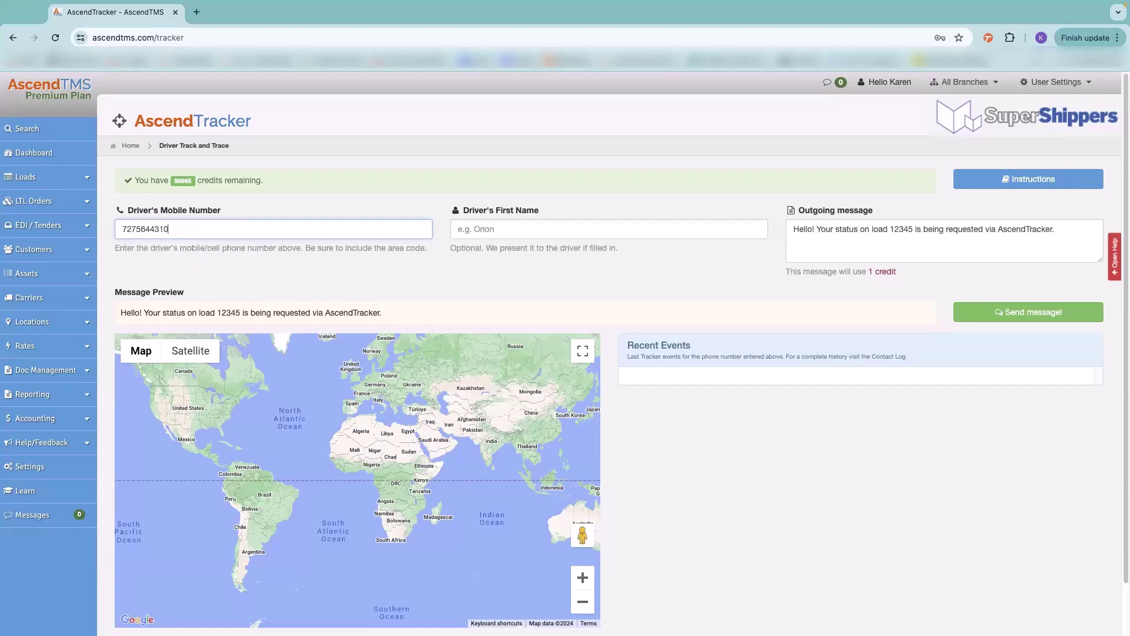
left_click(517, 229)
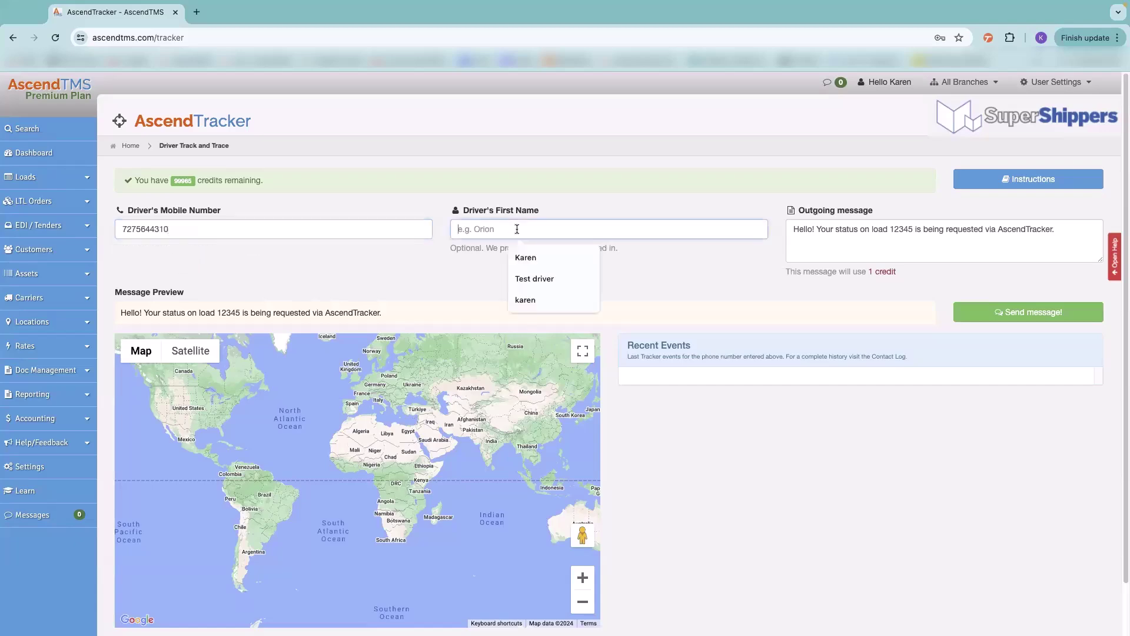
type("Kaqren")
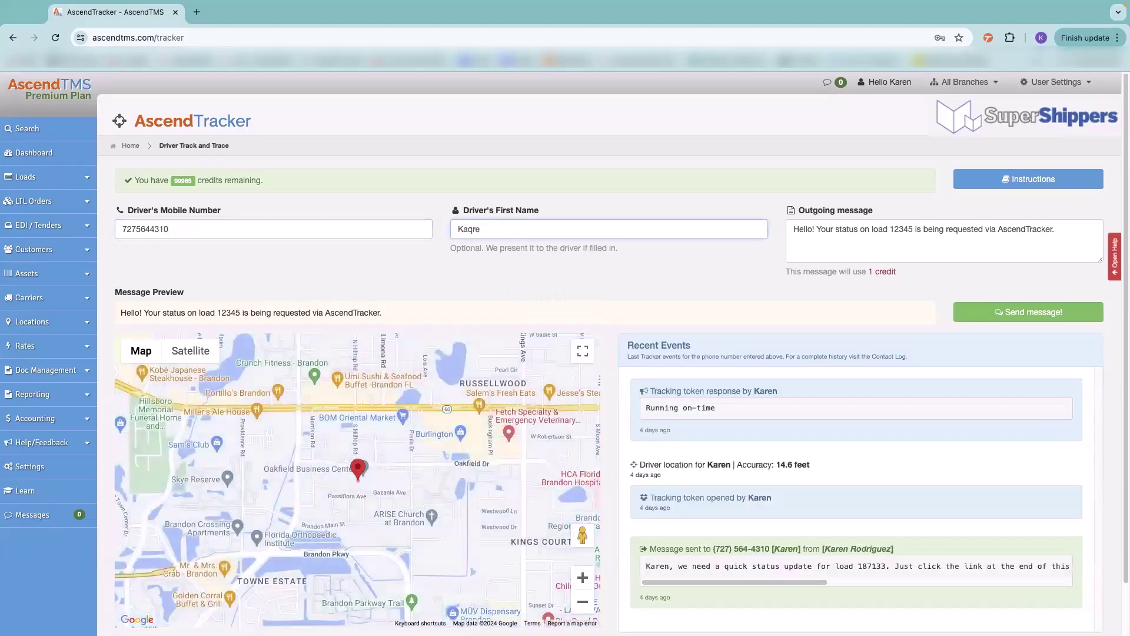
key("BackSpace")
key("BackSpace")
key("BackSpace")
- Finish the driver's name, send the status request, and zoom the map near Brandon
type("ren")
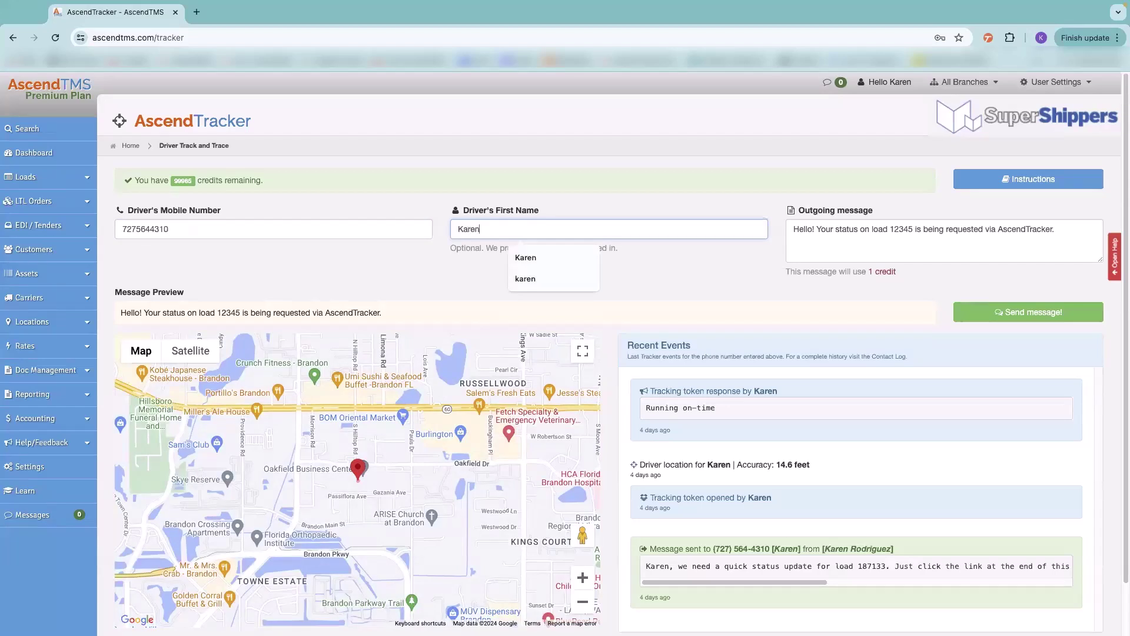
left_click(1002, 311)
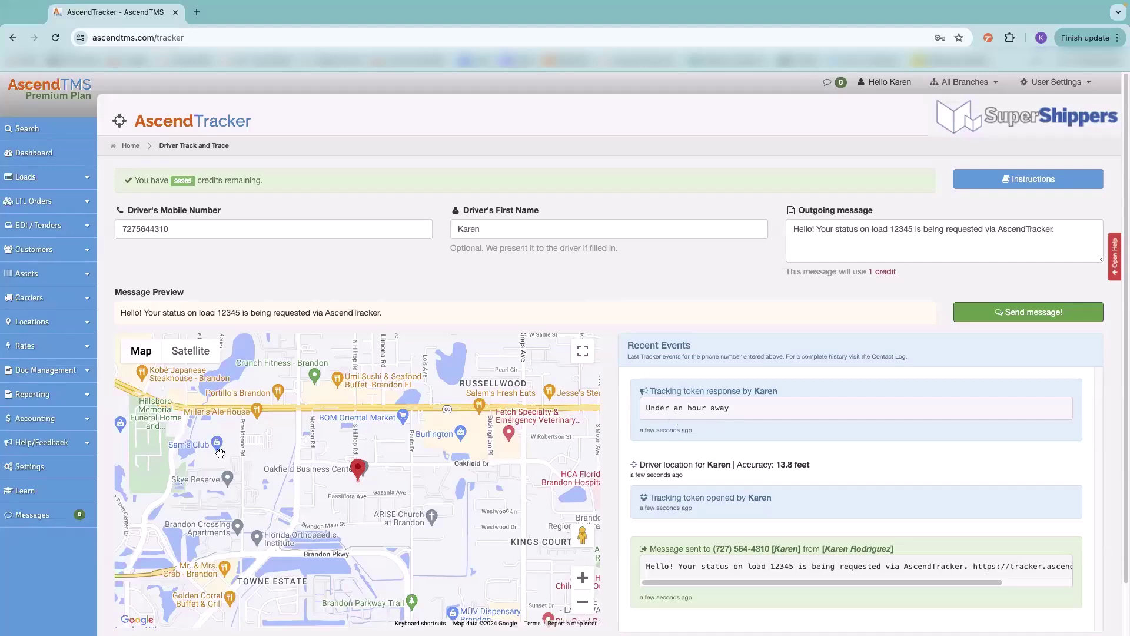
scroll(375, 490, "down", 3)
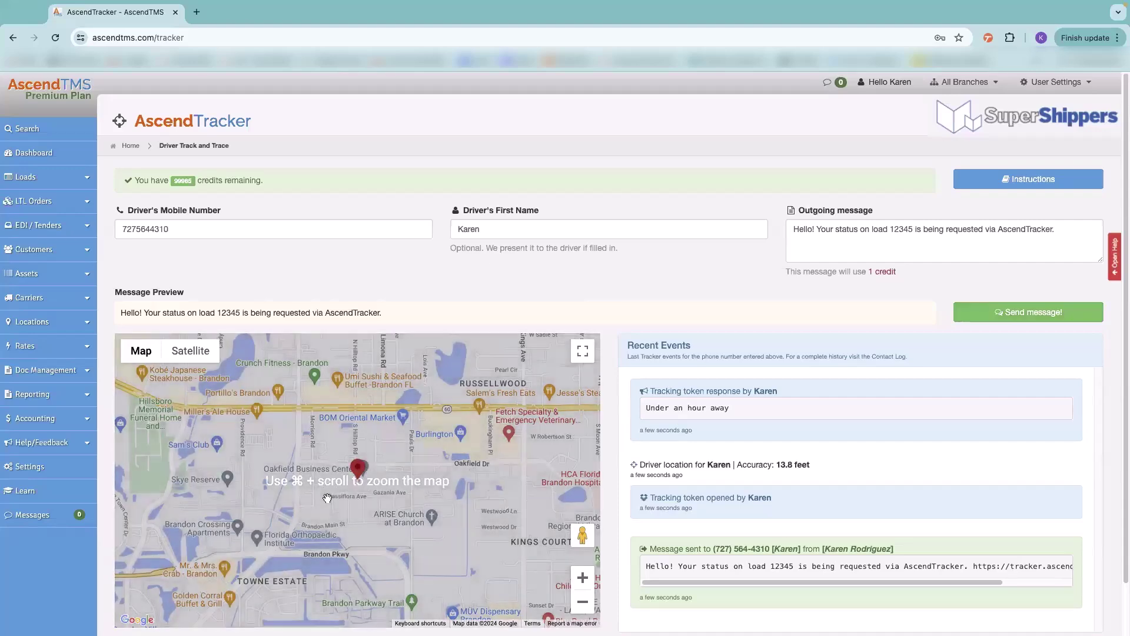
scroll(327, 498, "up", 2)
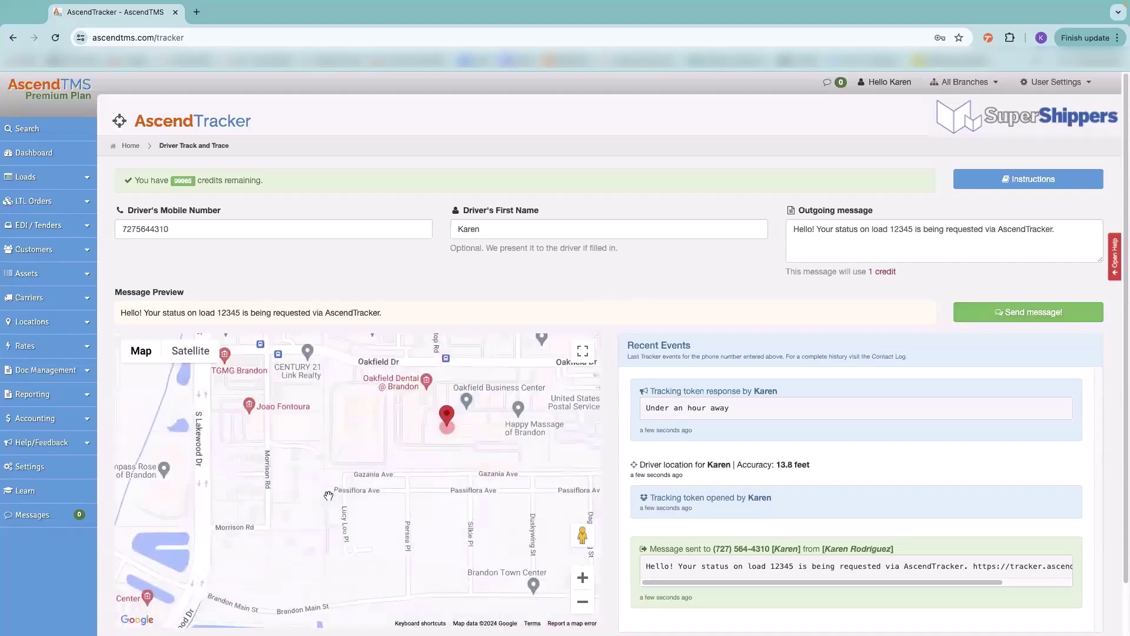
scroll(424, 450, "up", 1)
scroll(424, 449, "down", 5)
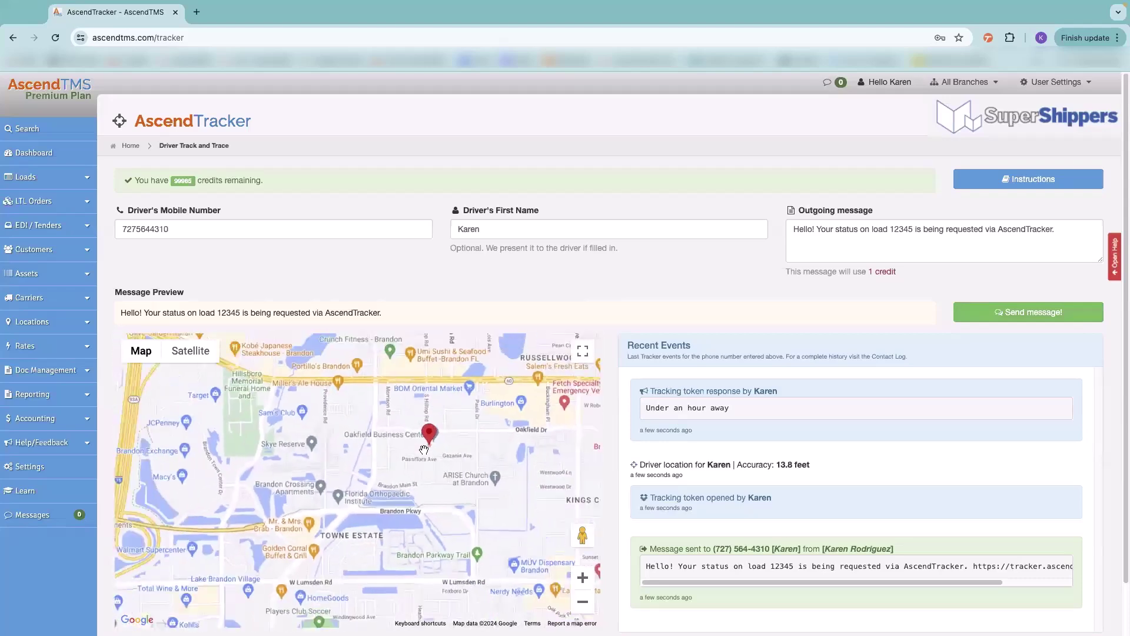
scroll(424, 450, "down", 2)
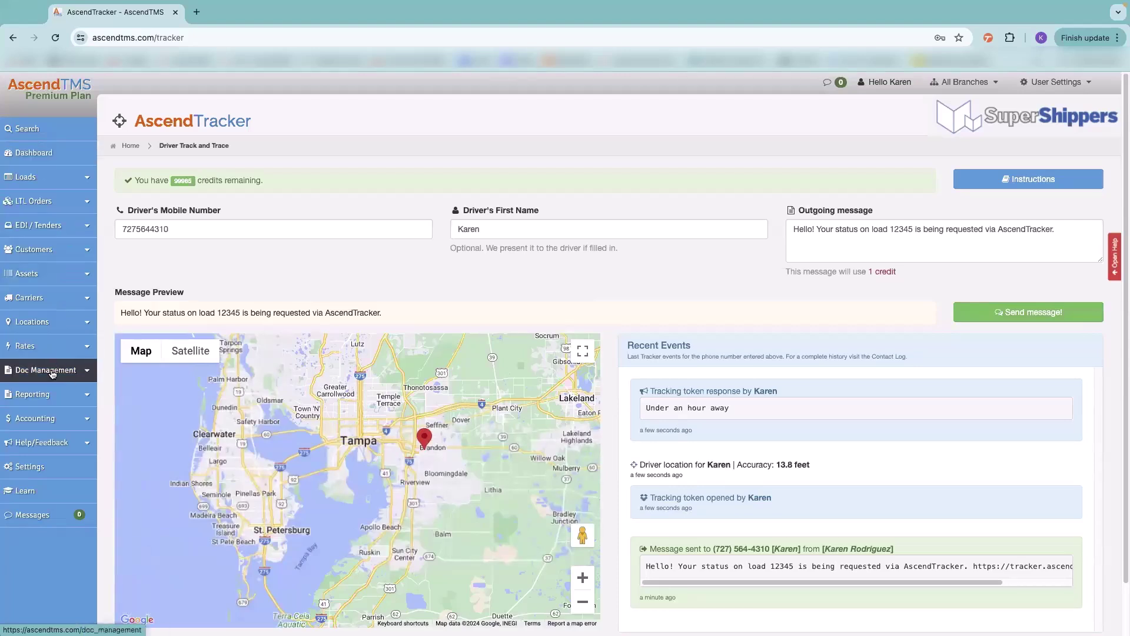
- Go to Doc Management > Document Processing and bring up the Upload a new document dialog
left_click(52, 374)
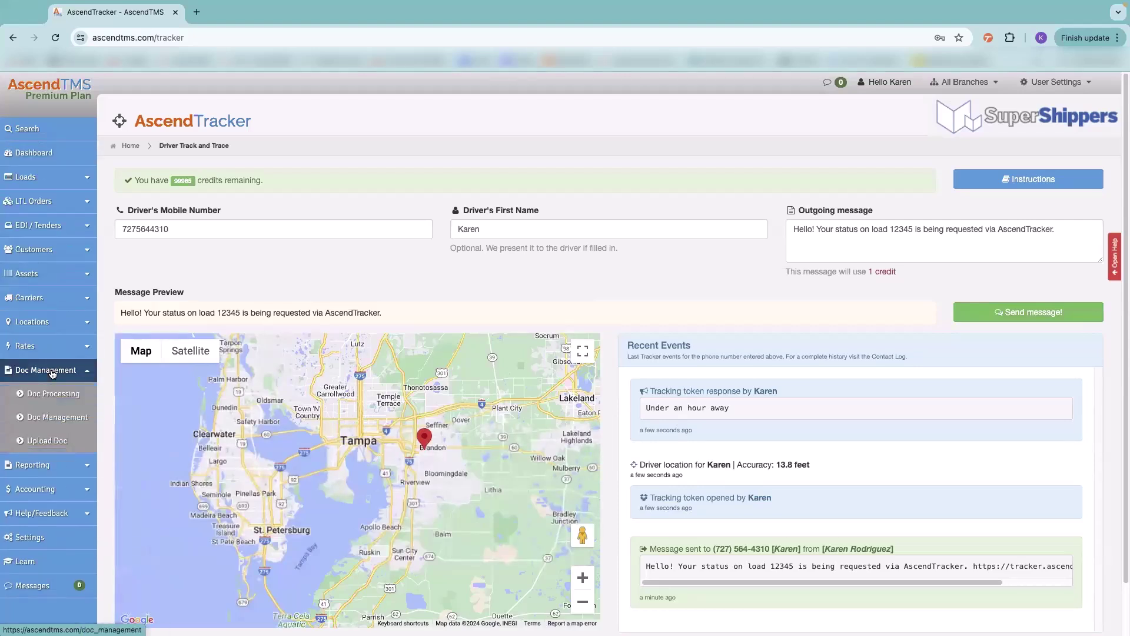
left_click(46, 395)
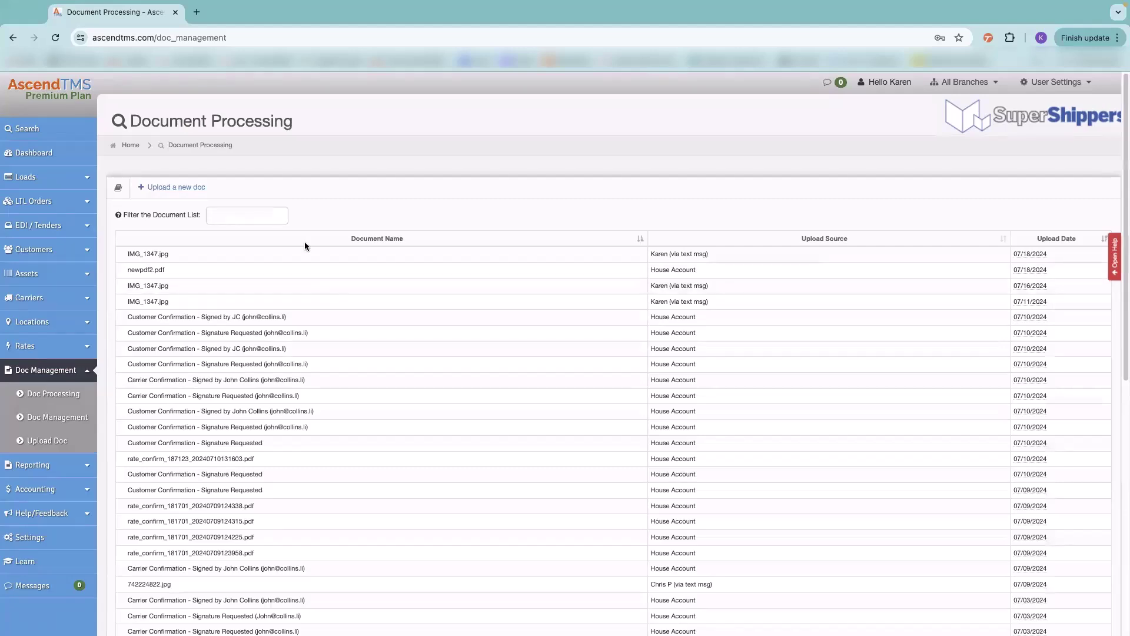
left_click(173, 187)
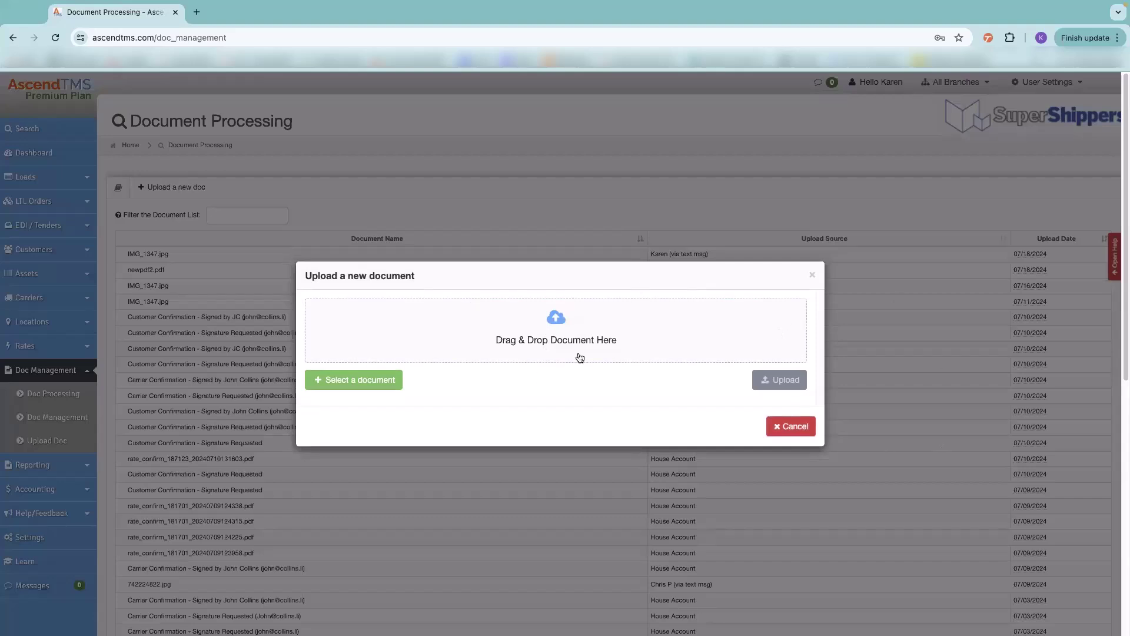
- Choose Screenshot 2024-07-18 at 12.43.59 PM.png from the computer as the document to upload
left_click(352, 380)
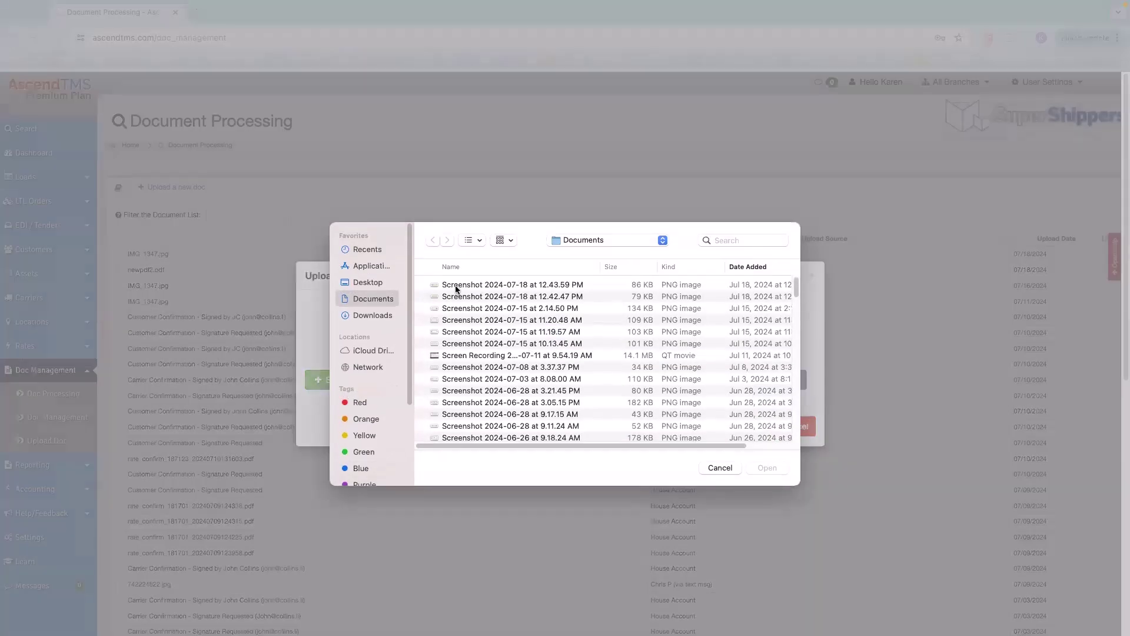
left_click(456, 288)
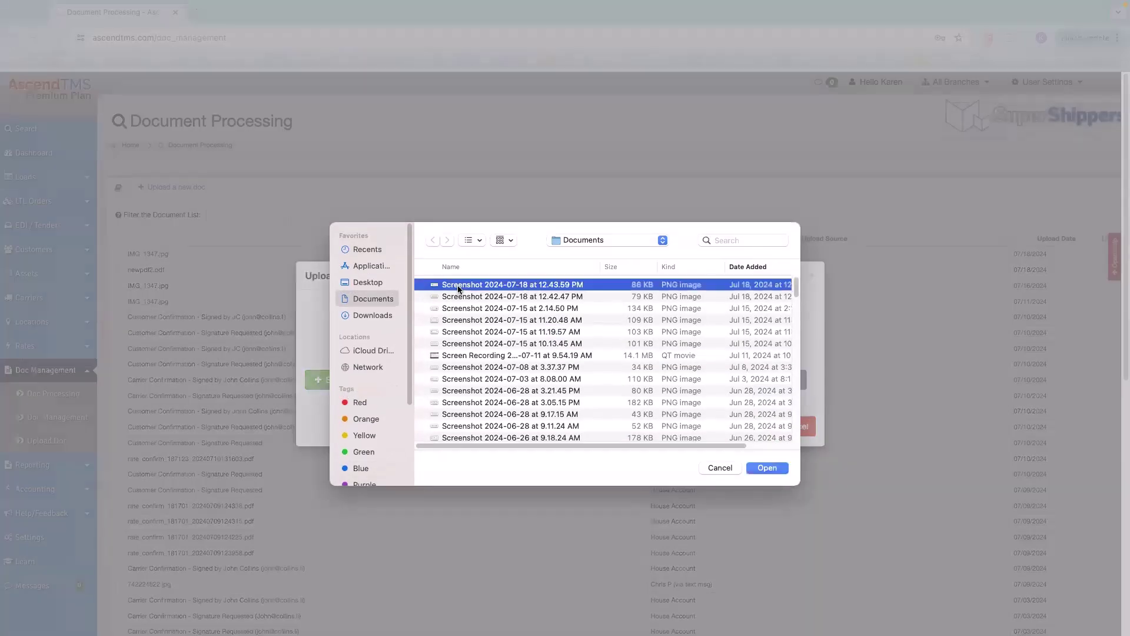
left_click(766, 468)
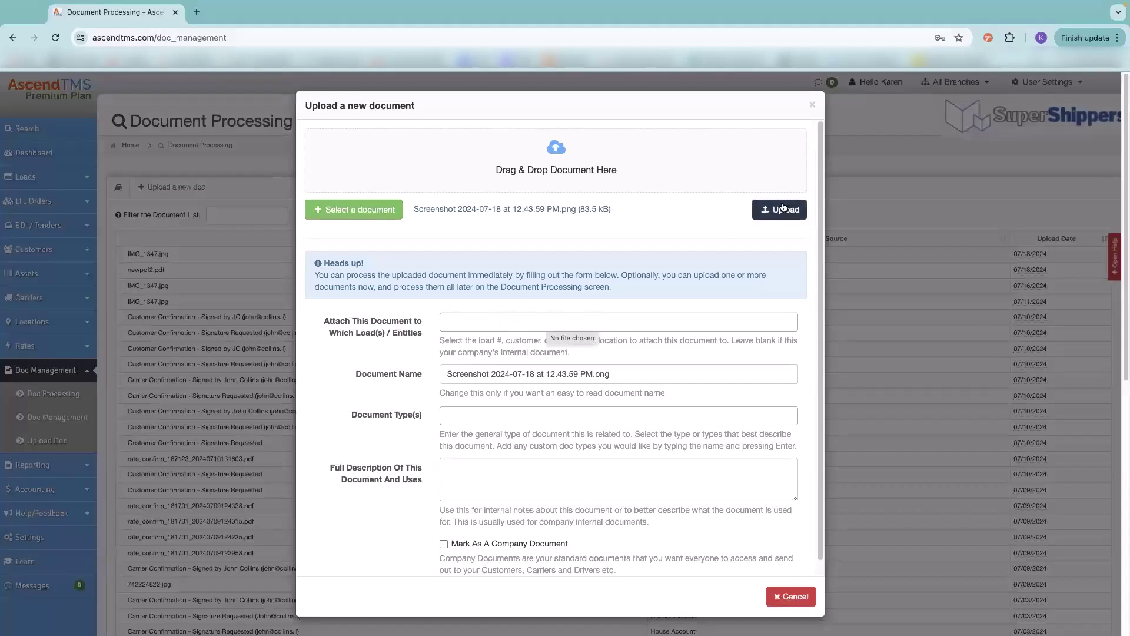
- Browse the Document Type(s) list, upload the screenshot, close the dialog, and select it in the list
left_click(470, 412)
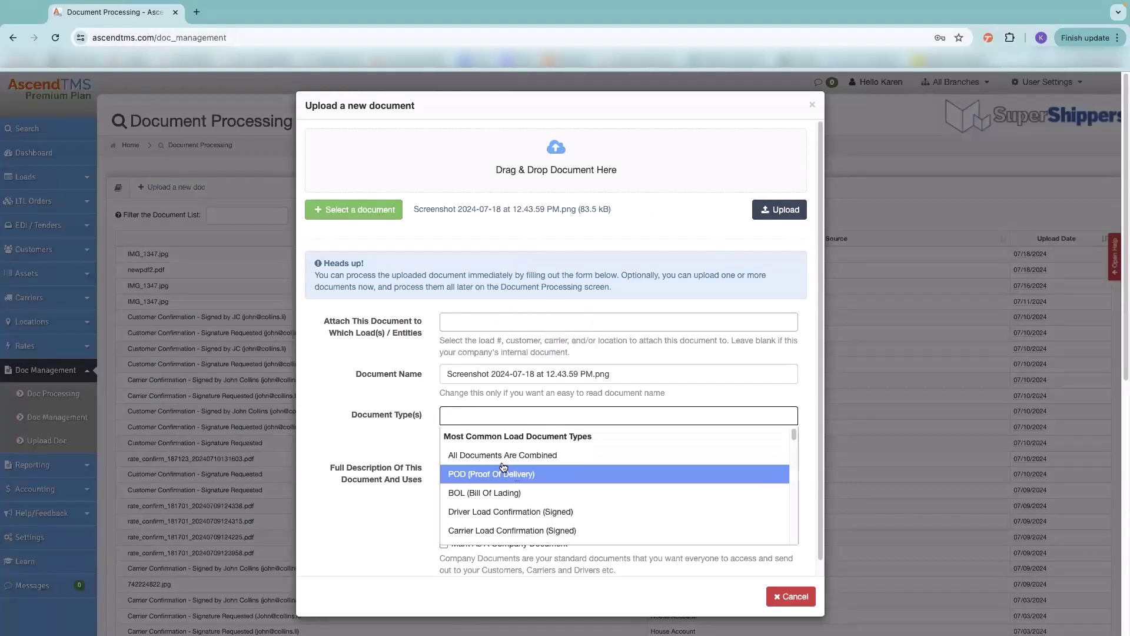
scroll(488, 482, "down", 10)
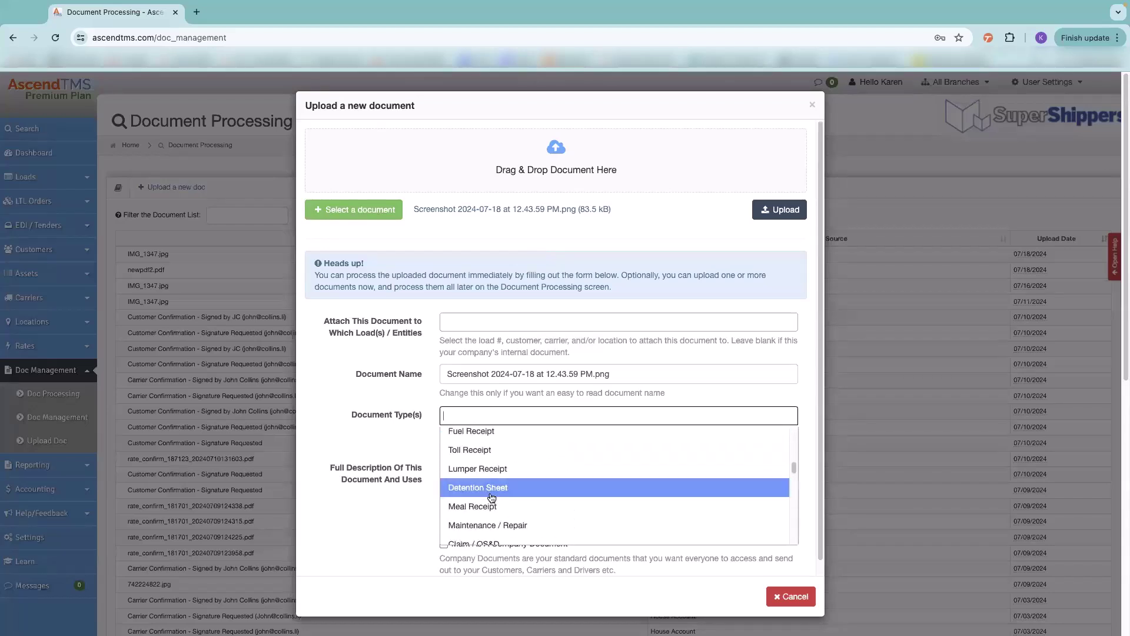
scroll(492, 498, "down", 3)
scroll(480, 488, "up", 1)
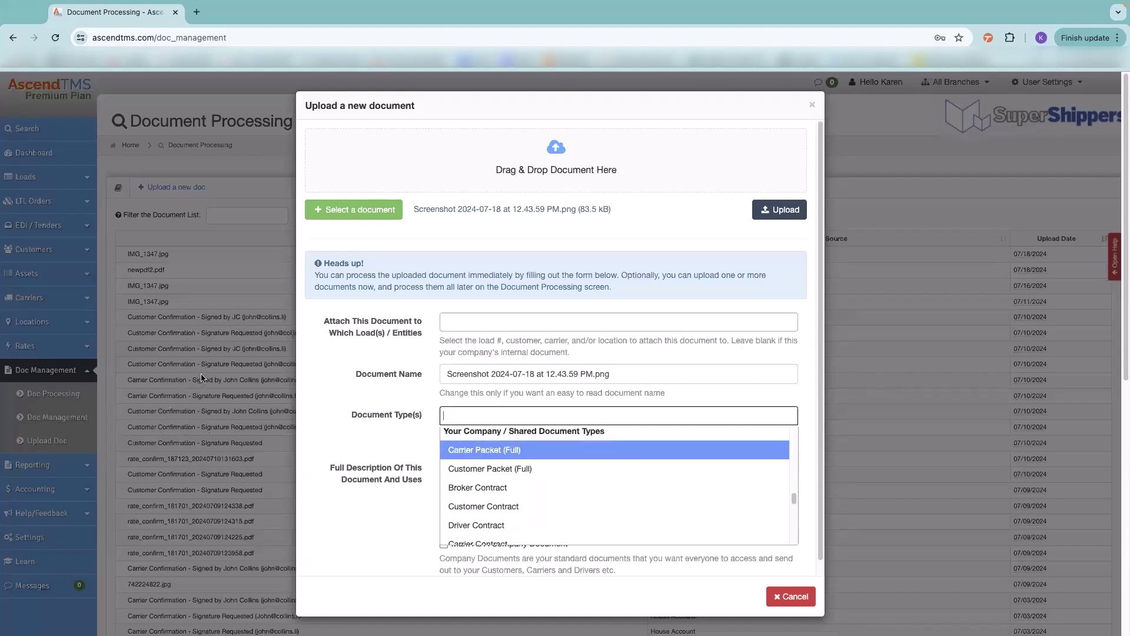
left_click(770, 210)
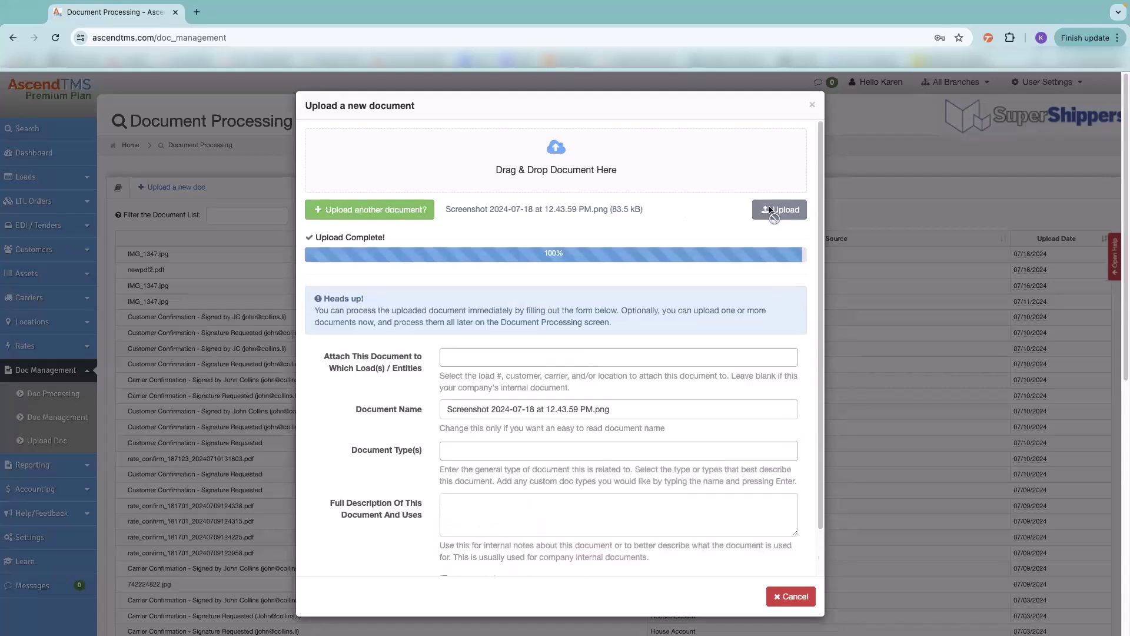
left_click(812, 593)
left_click(291, 252)
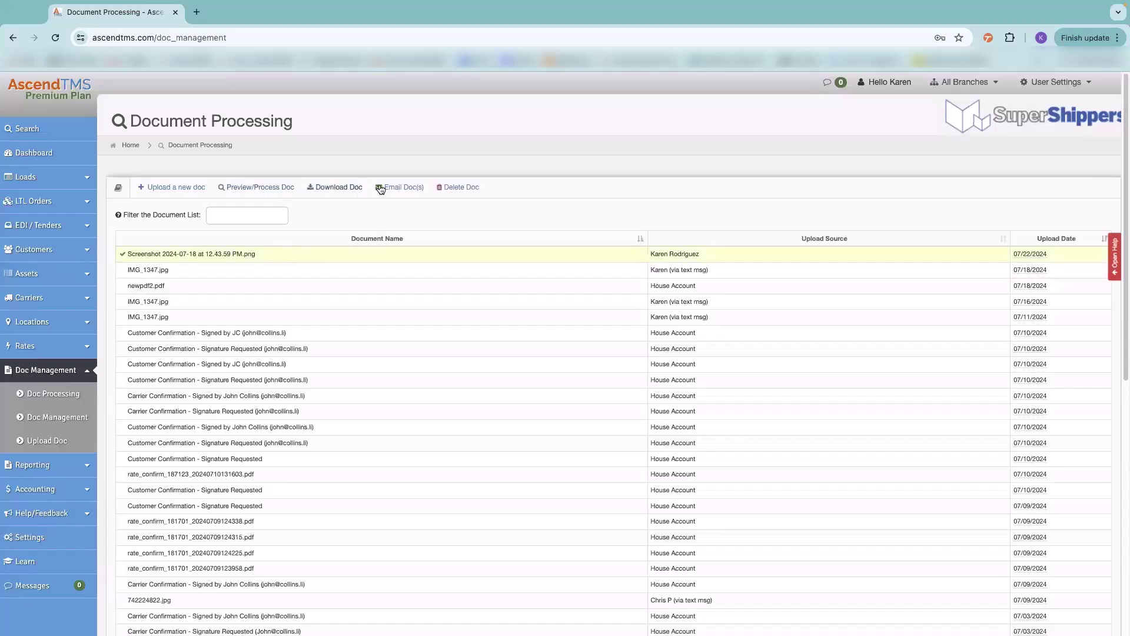
- Preview the uploaded screenshot, go back to the document list, then open Document Management and Search
left_click(260, 188)
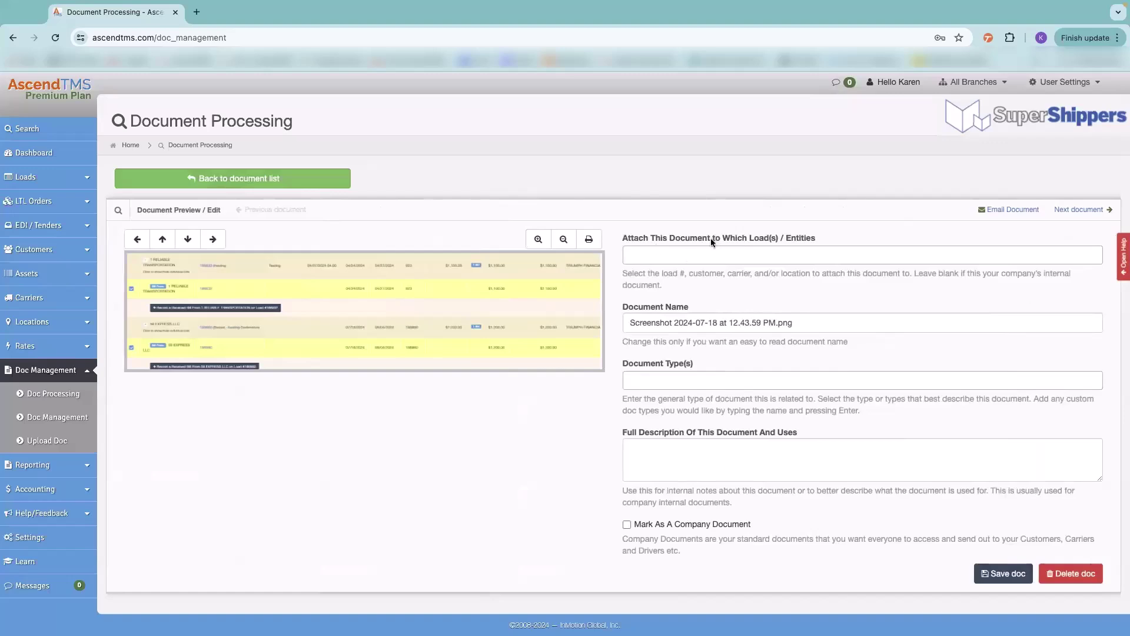
left_click(225, 184)
left_click(51, 419)
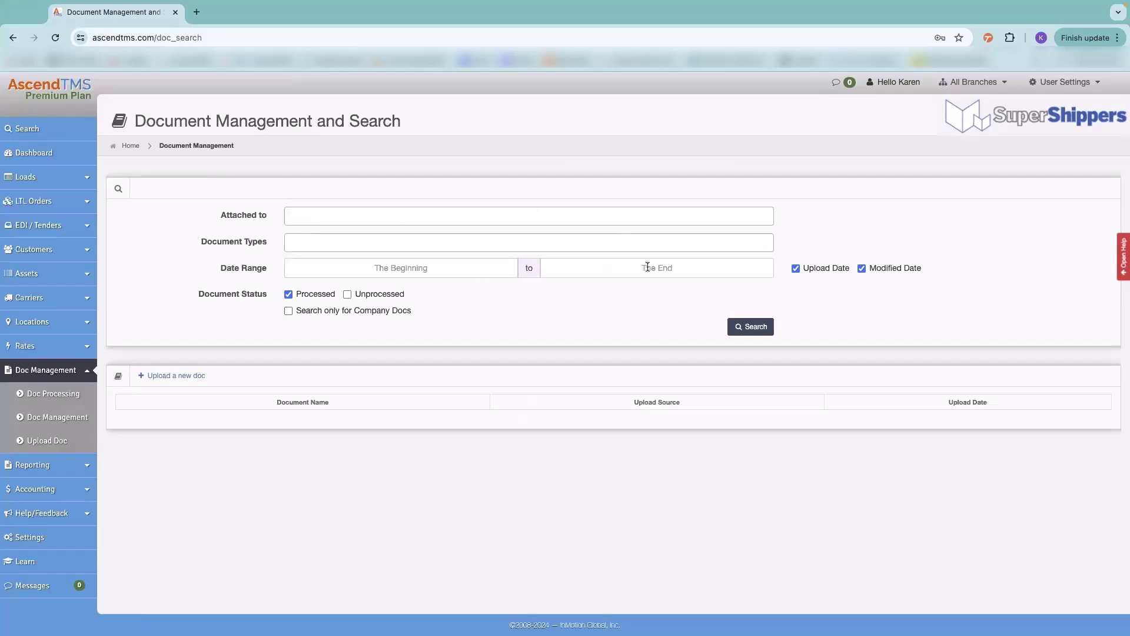
- Search processed documents, scroll through the carrier-confirmation results, and expand Reporting in the sidebar
left_click(751, 327)
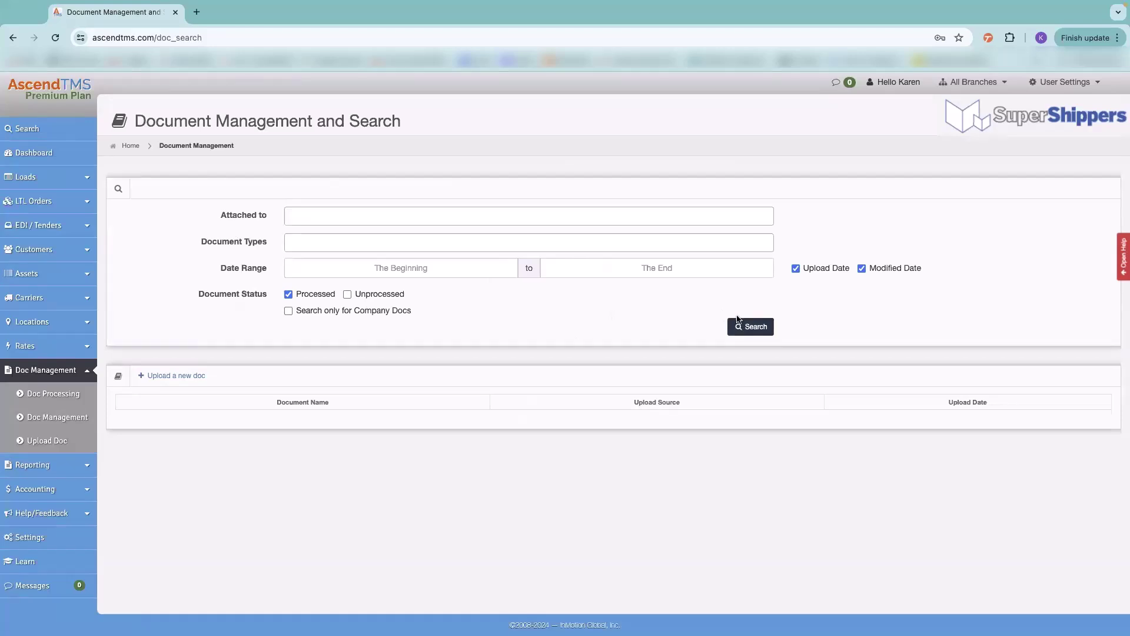
left_click(747, 329)
left_click(296, 236)
left_click(204, 274)
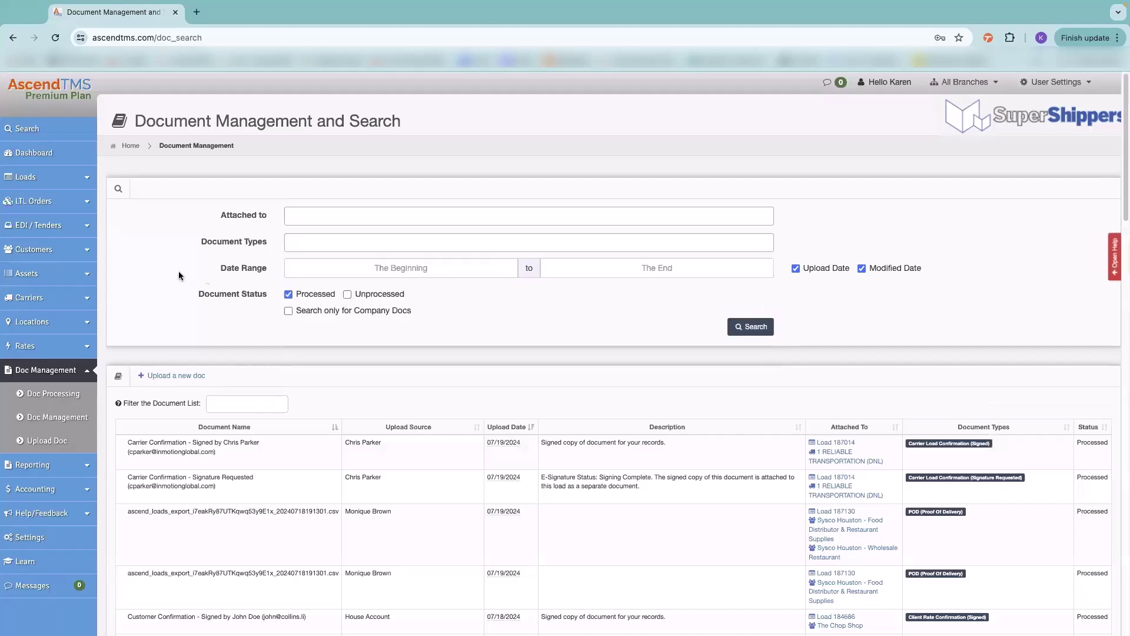
scroll(457, 565, "down", 6)
scroll(499, 556, "down", 10)
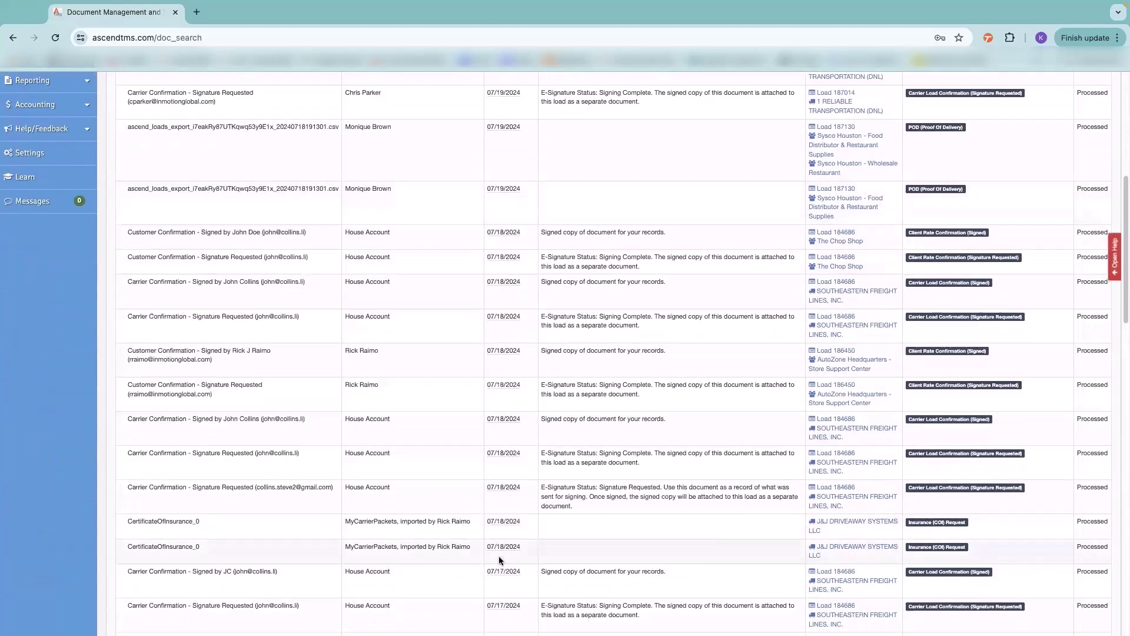
scroll(612, 360, "up", 16)
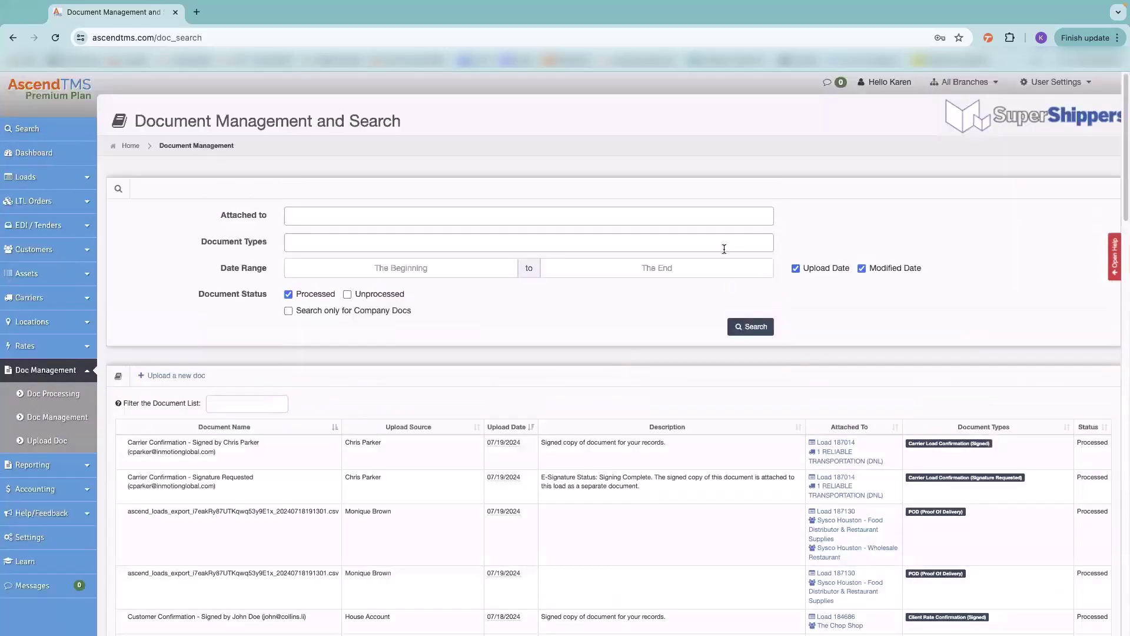
scroll(121, 424, "down", 1)
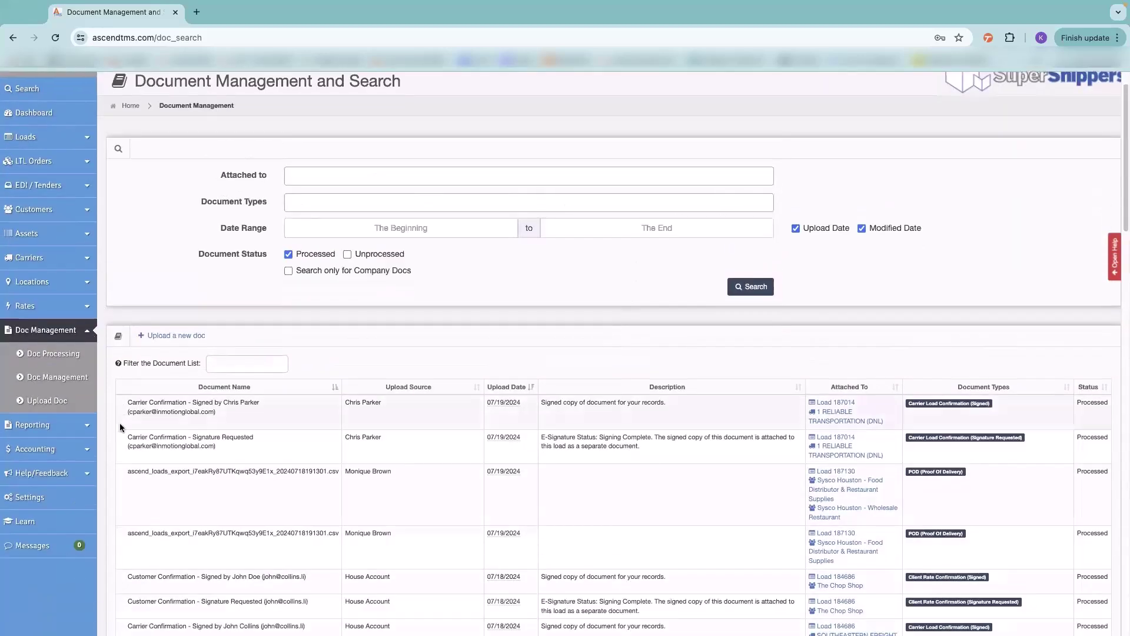
left_click(53, 428)
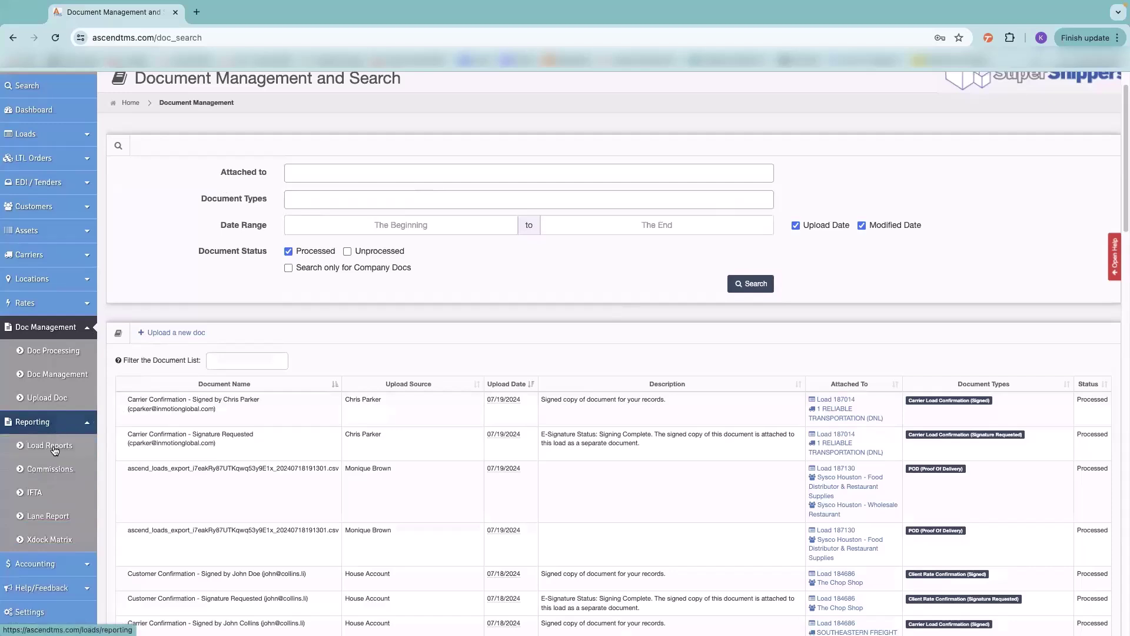
- Open Load Reports and explore Customize Your Report, cancelling the save without saving
left_click(53, 447)
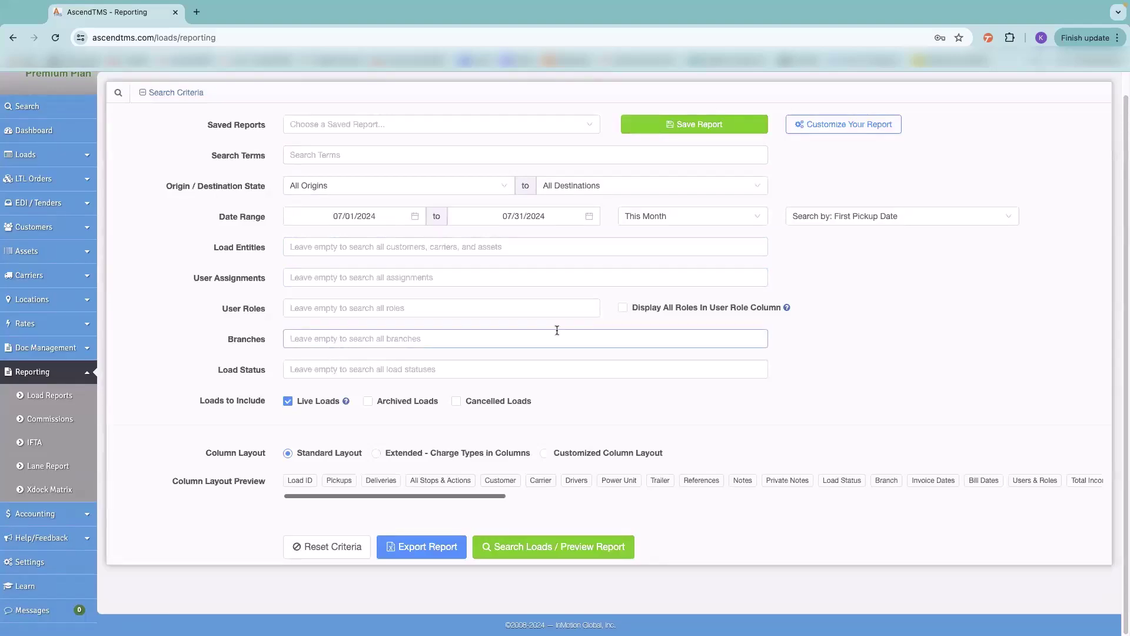
left_click(838, 129)
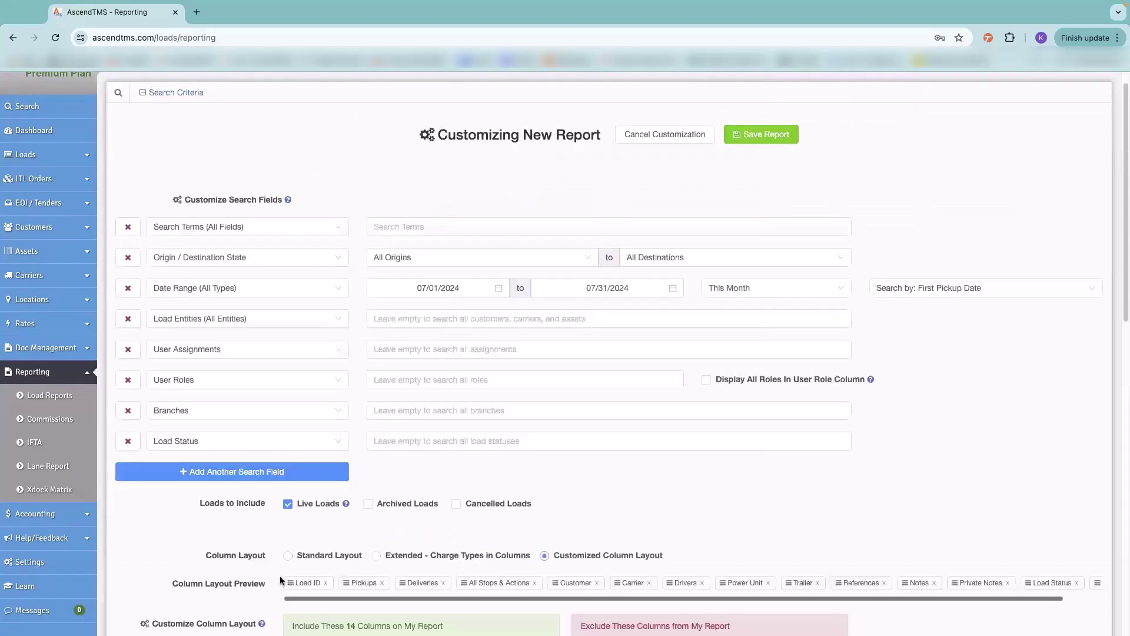
scroll(435, 506, "down", 5)
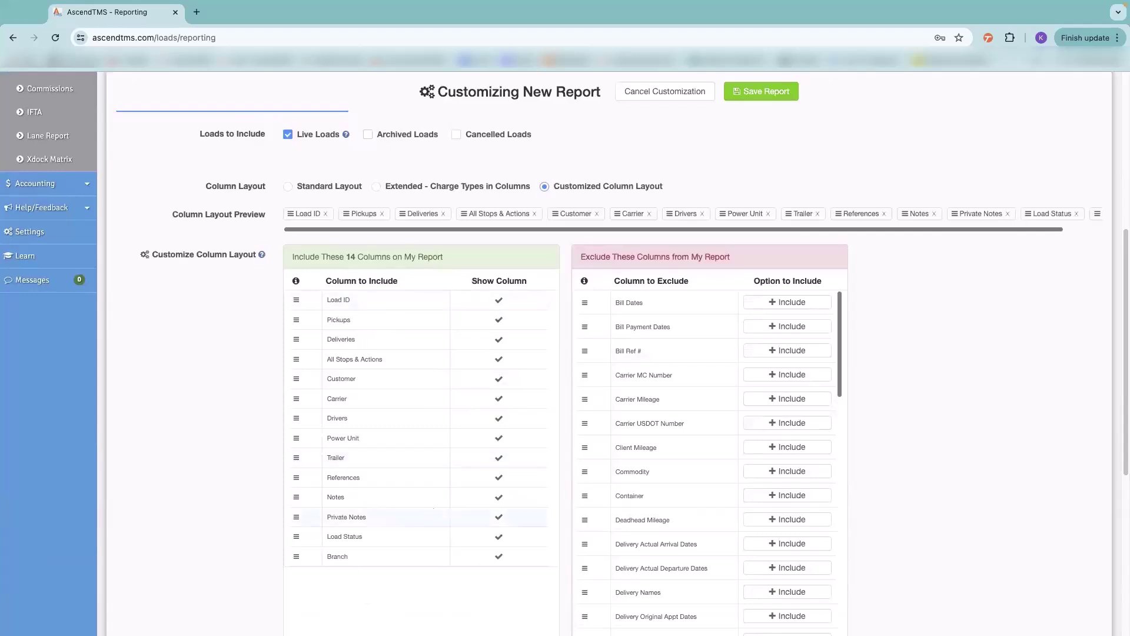
scroll(798, 508, "down", 1)
scroll(798, 508, "down", 5)
scroll(683, 448, "down", 10)
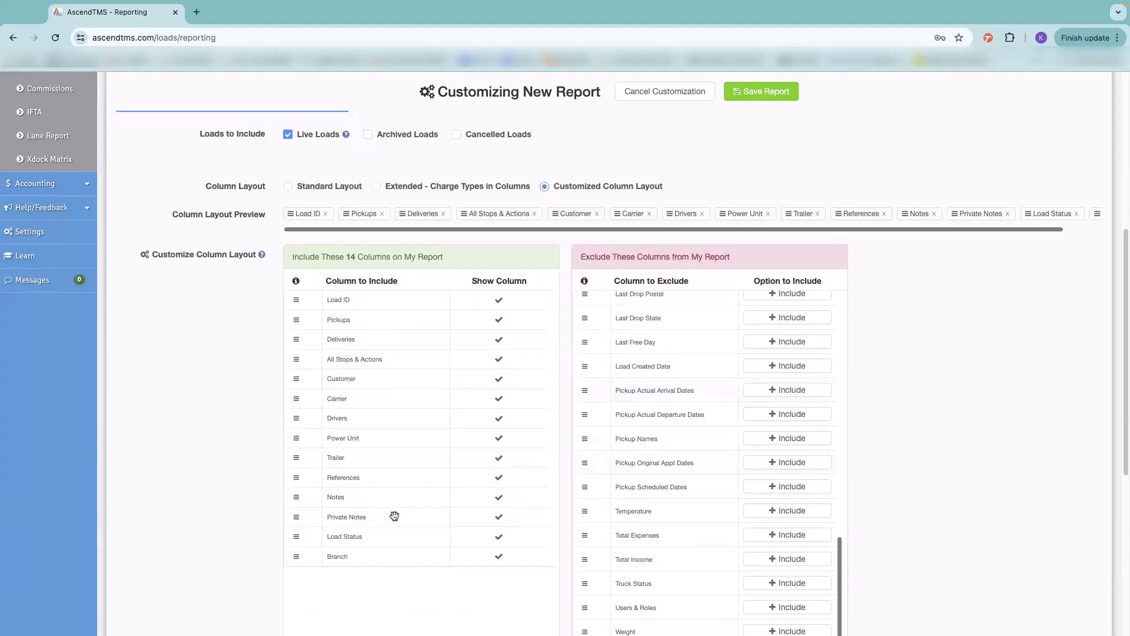
scroll(395, 518, "up", 7)
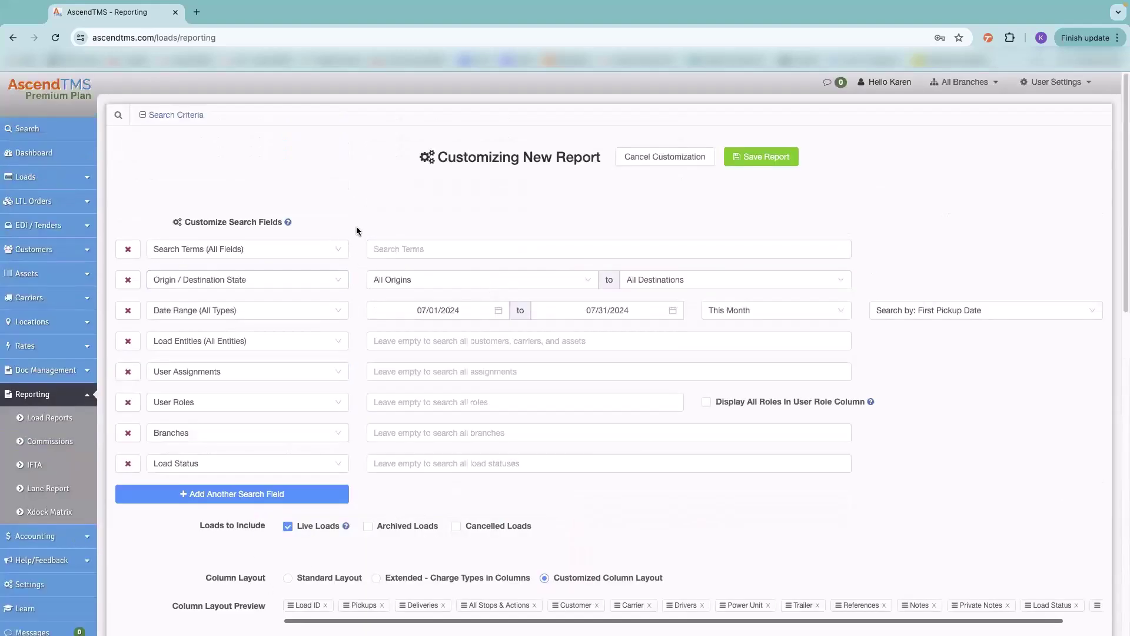
left_click(748, 154)
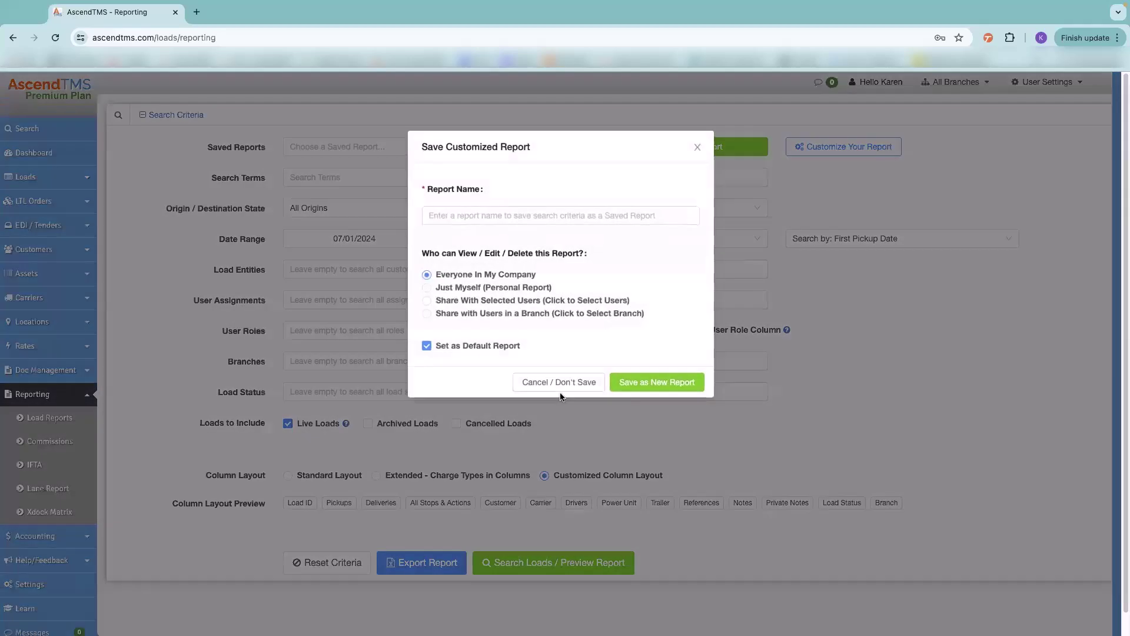
left_click(564, 382)
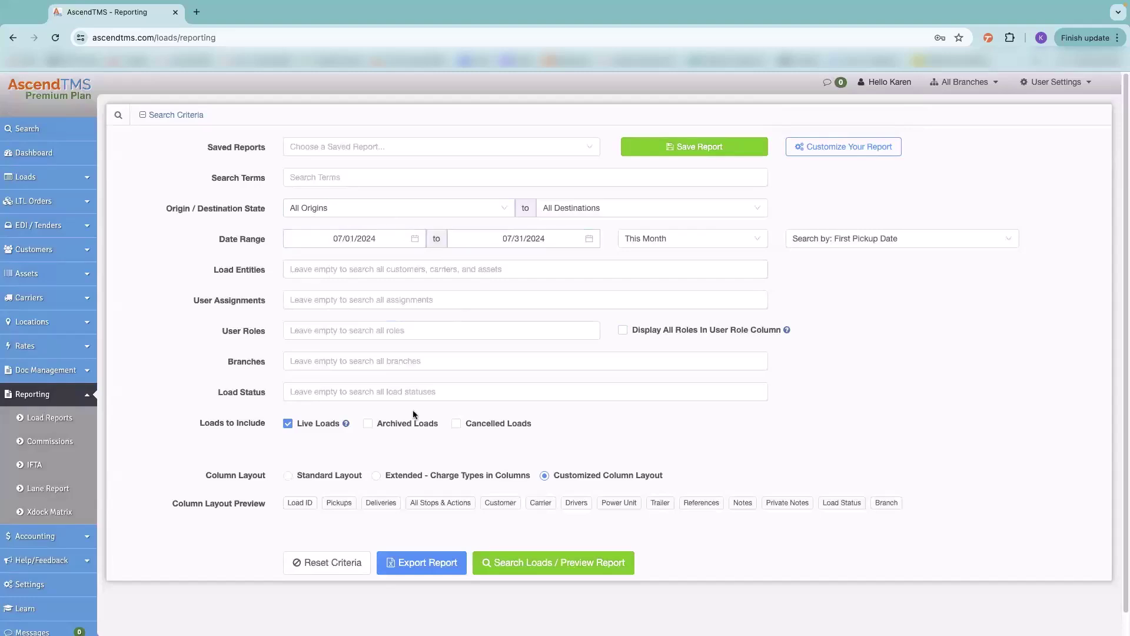
- Filter to customer Sysco Houston with Archived Loads included and preview the 9 matching loads
left_click(299, 267)
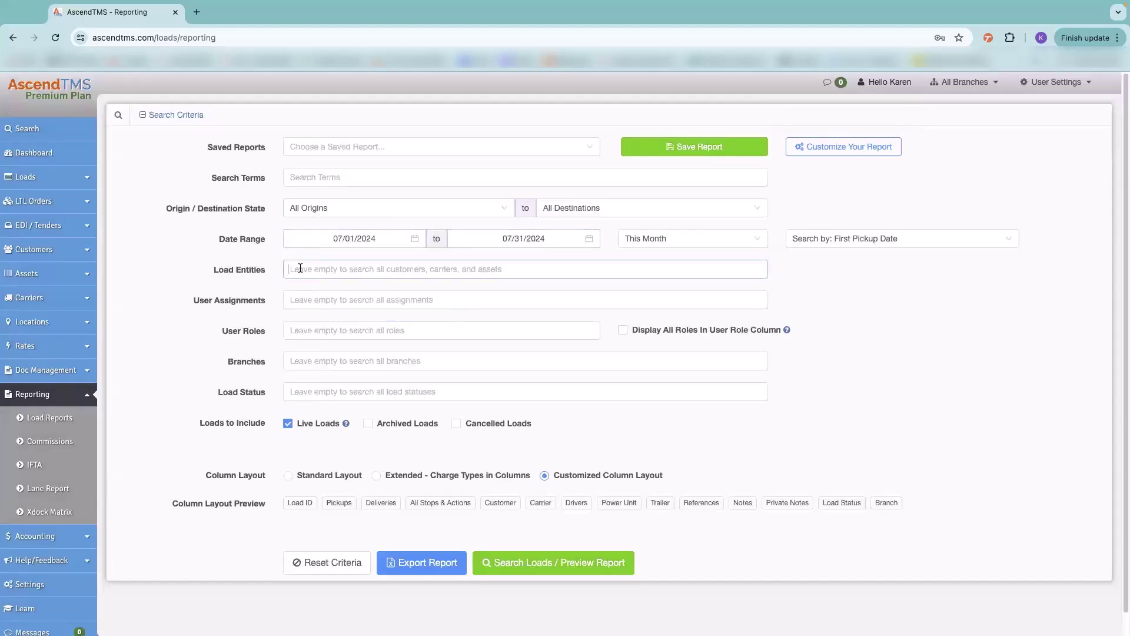
type("sys")
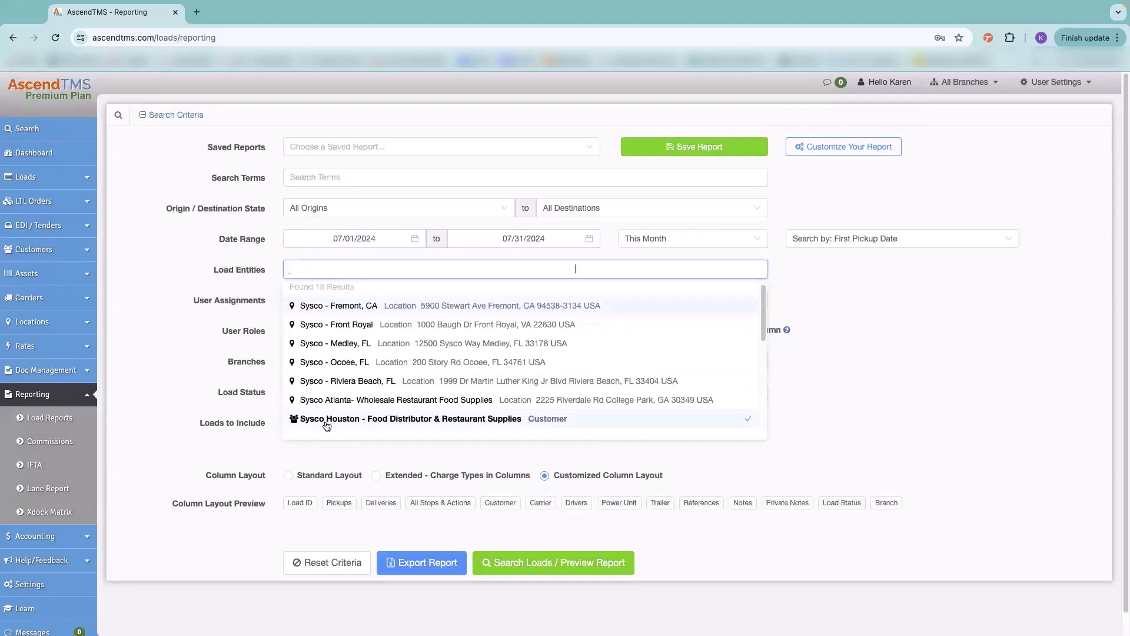
left_click(327, 419)
left_click(371, 425)
left_click(546, 564)
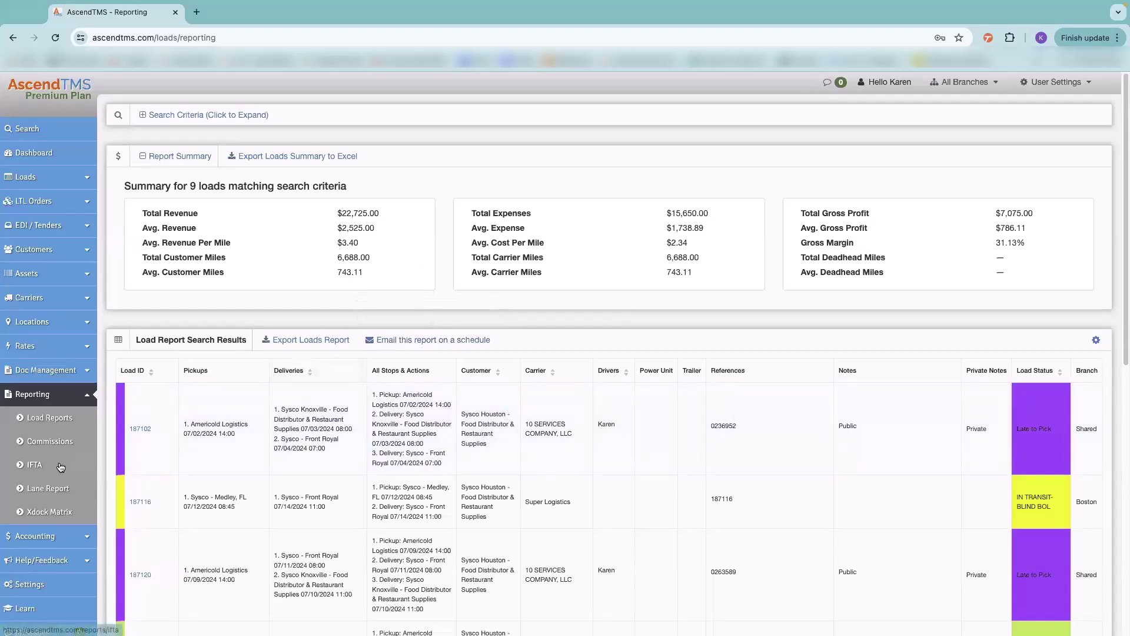
- Retrieve commissions for the payroll date range, filtered to a single dispatch agent
left_click(52, 443)
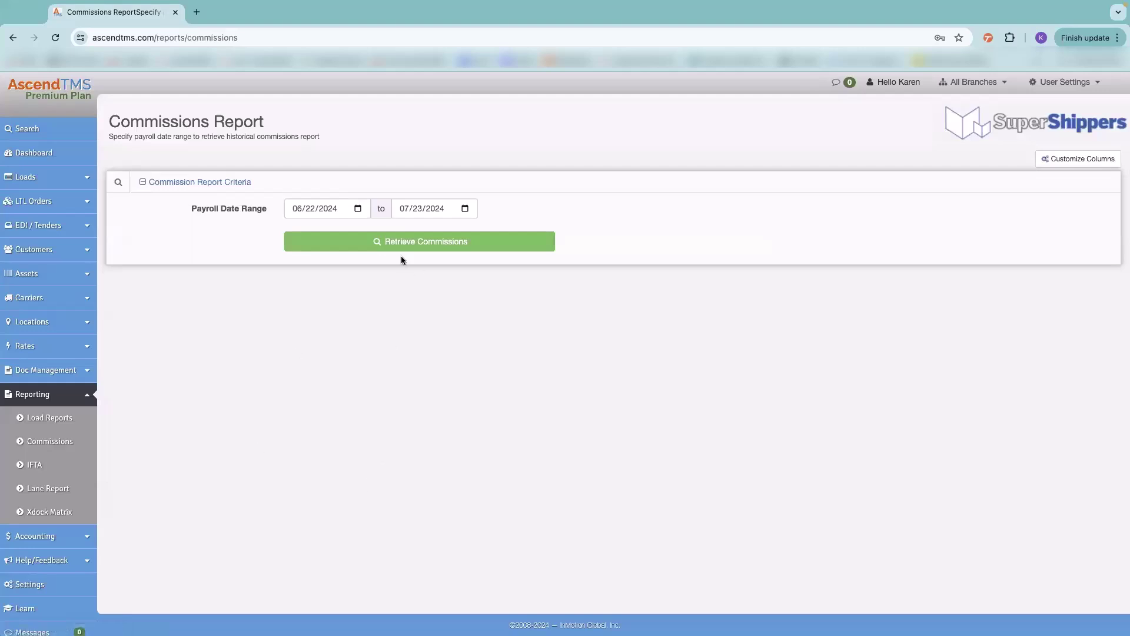
left_click(449, 245)
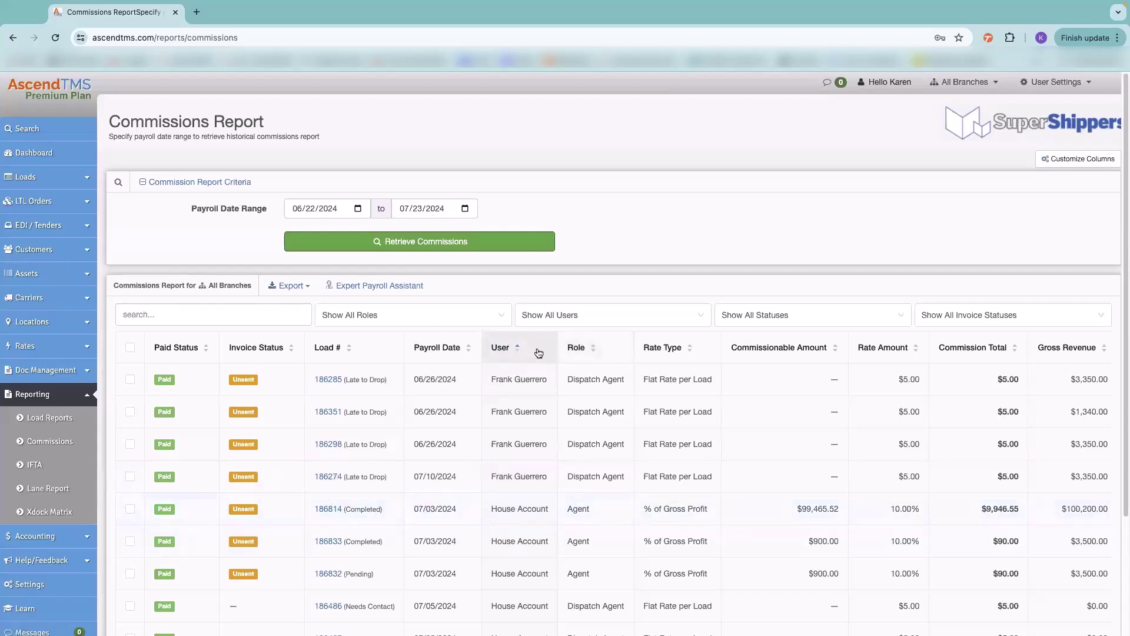
left_click(572, 315)
scroll(573, 442, "down", 3)
left_click(572, 444)
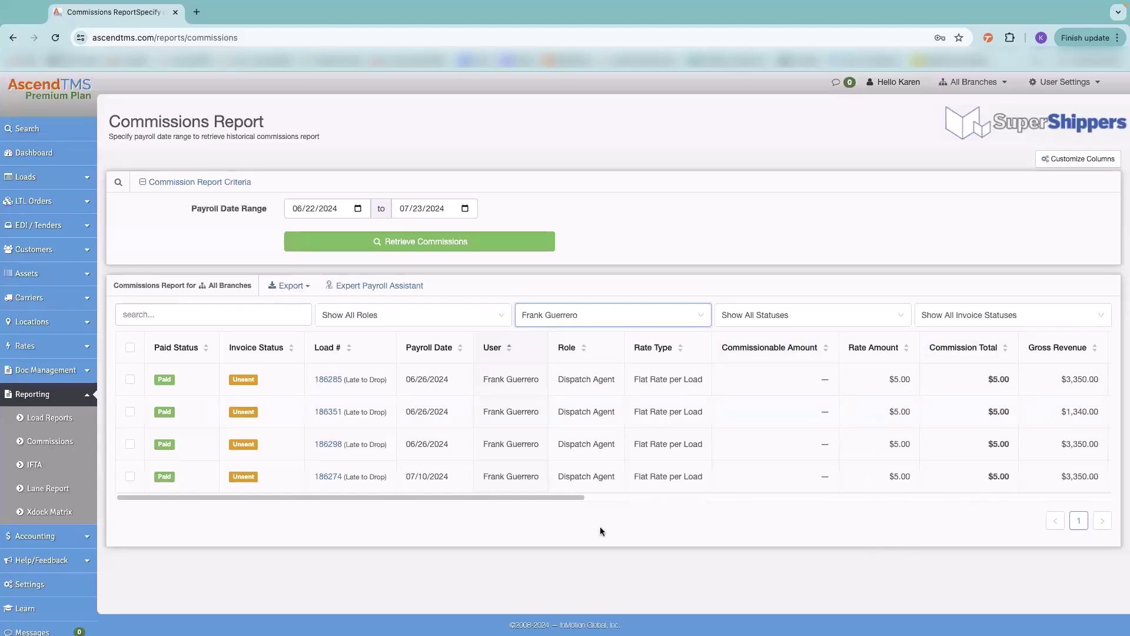
- Dismiss the commissions Export options without exporting and open the IFTA fuel-tax report
left_click(287, 287)
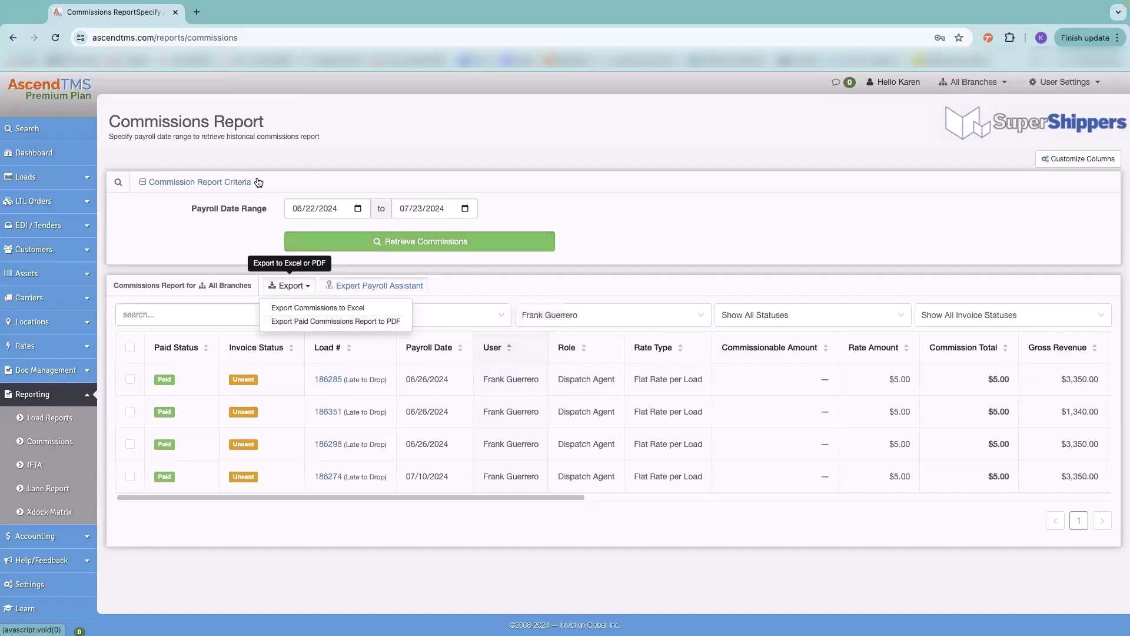
left_click(161, 226)
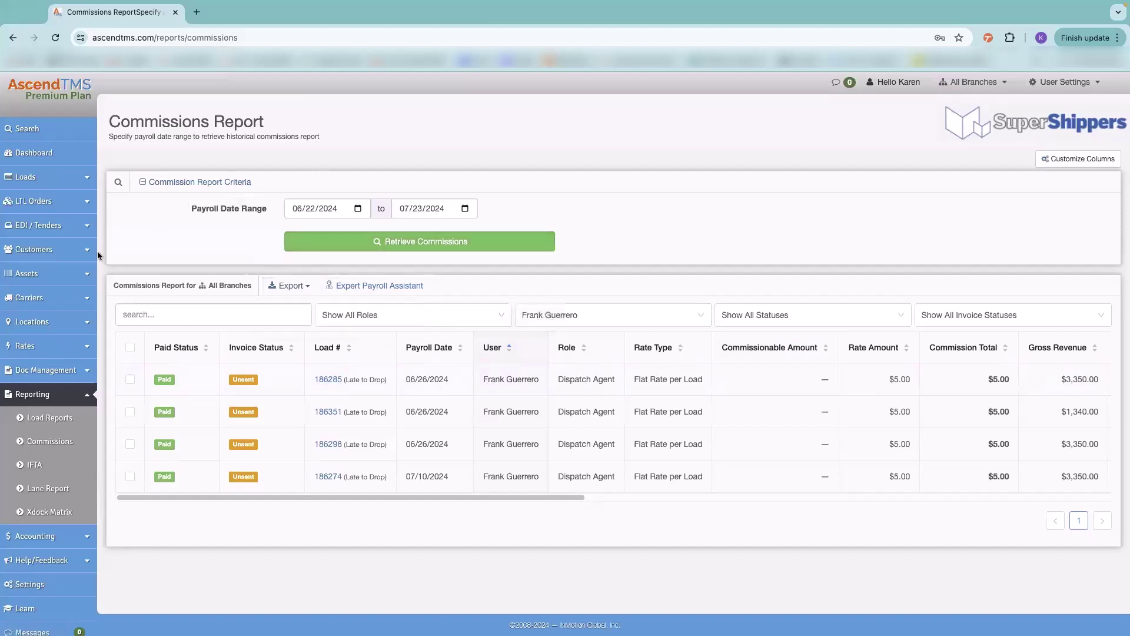
left_click(33, 468)
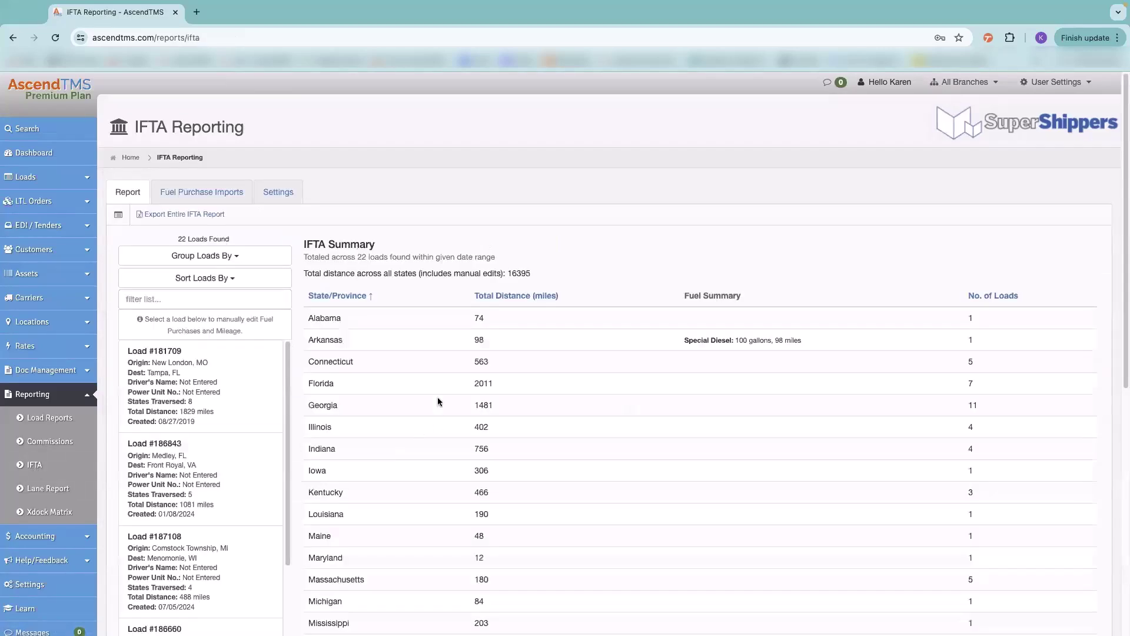
- Browse the IFTA Settings and Fuel Purchase Imports fuel card providers, then return to Report
left_click(278, 191)
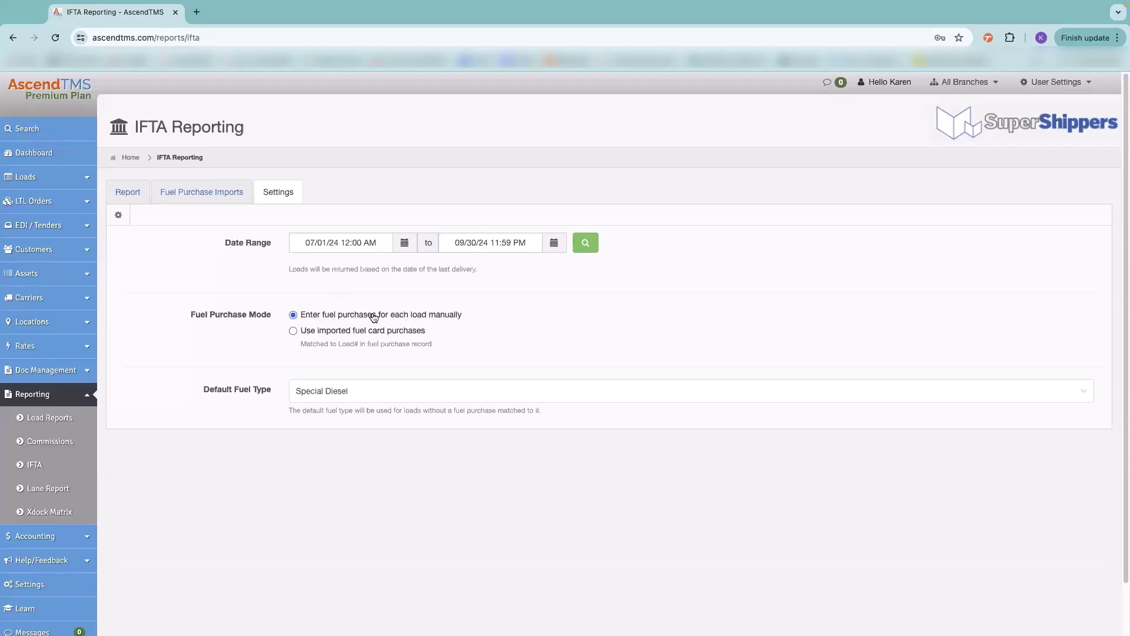
left_click(219, 194)
left_click(250, 245)
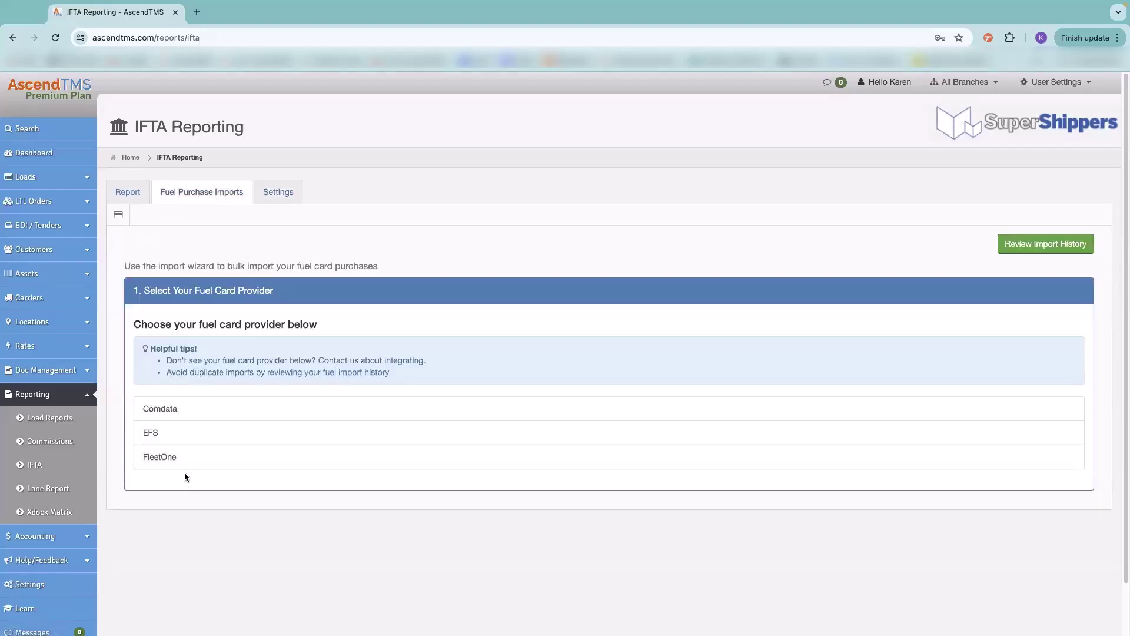
left_click(135, 196)
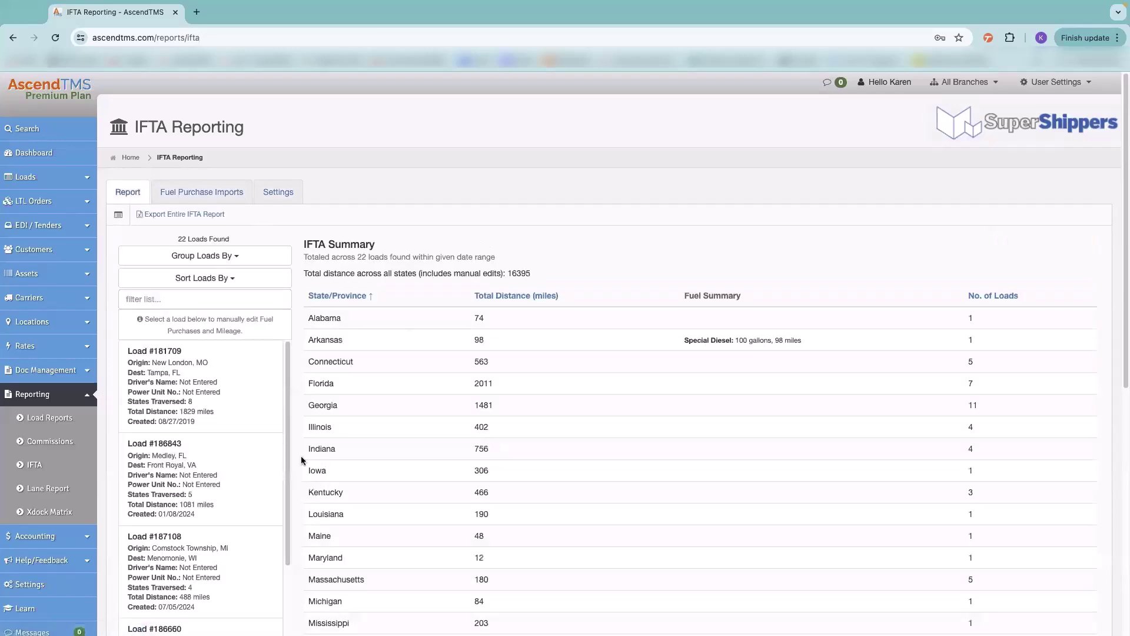
- Check the Group/Sort Loads By options unchanged, then open load #181709's state-by-state breakdown
left_click(205, 257)
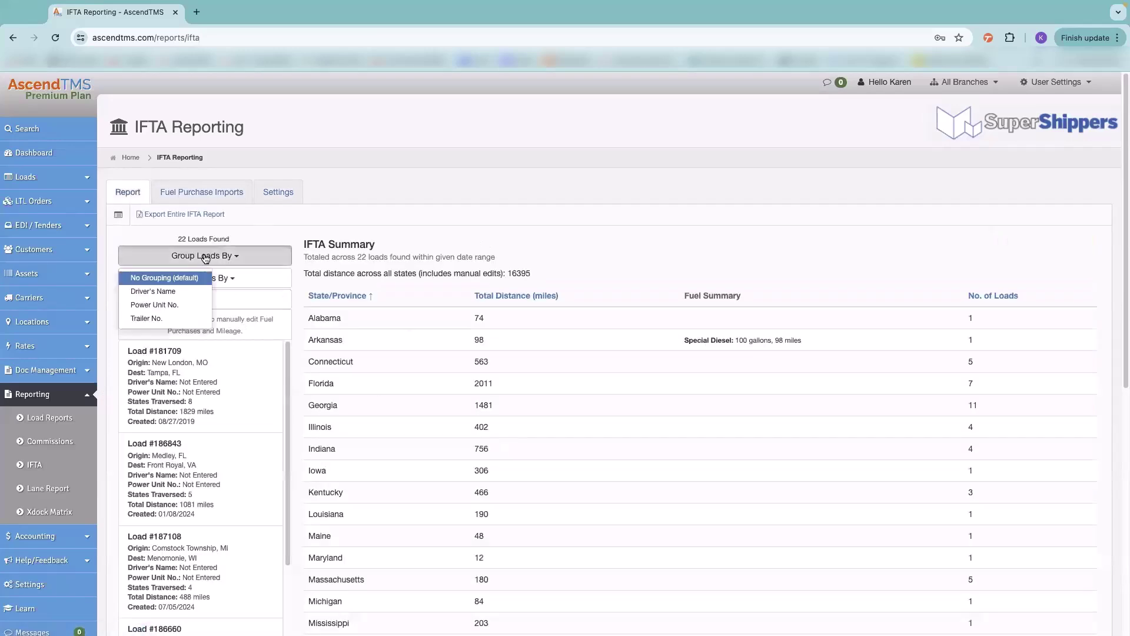
left_click(260, 278)
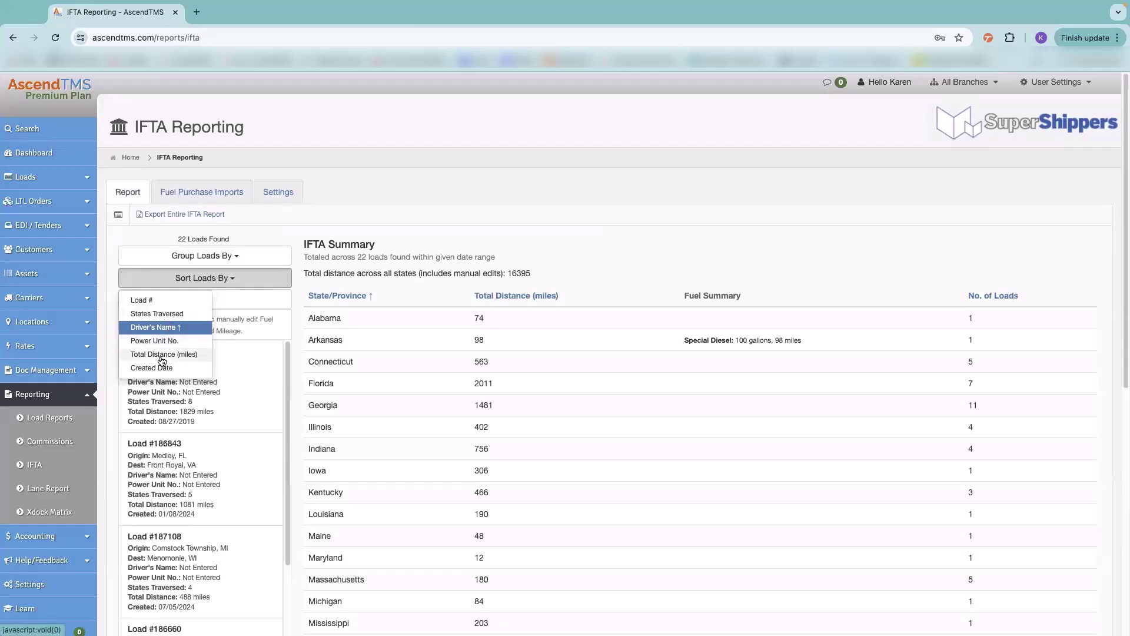
left_click(272, 282)
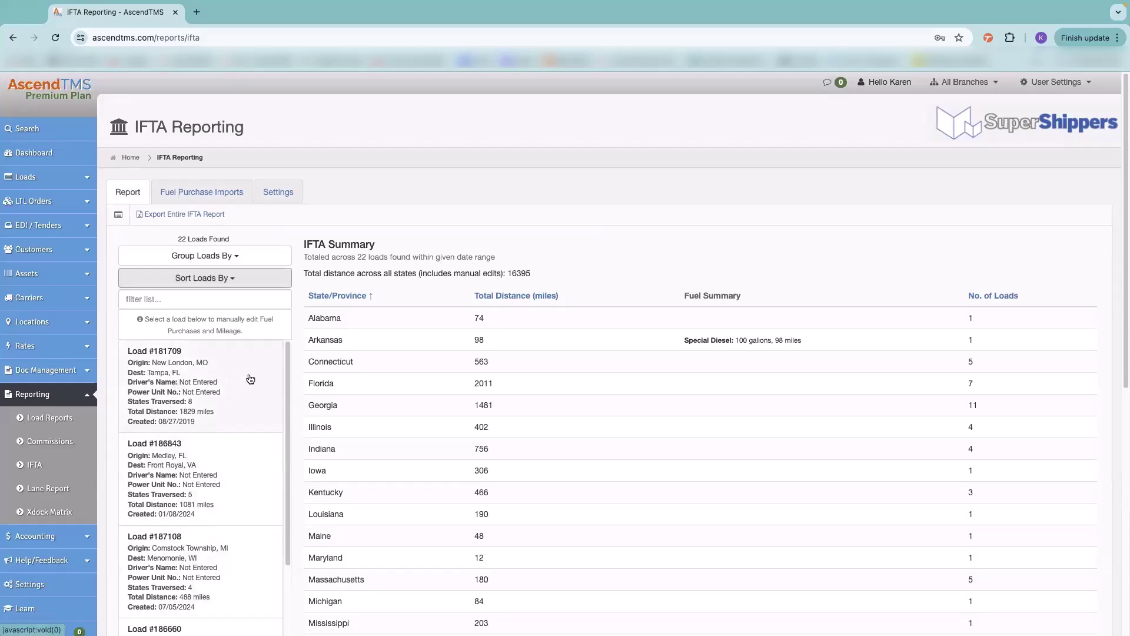
left_click(251, 378)
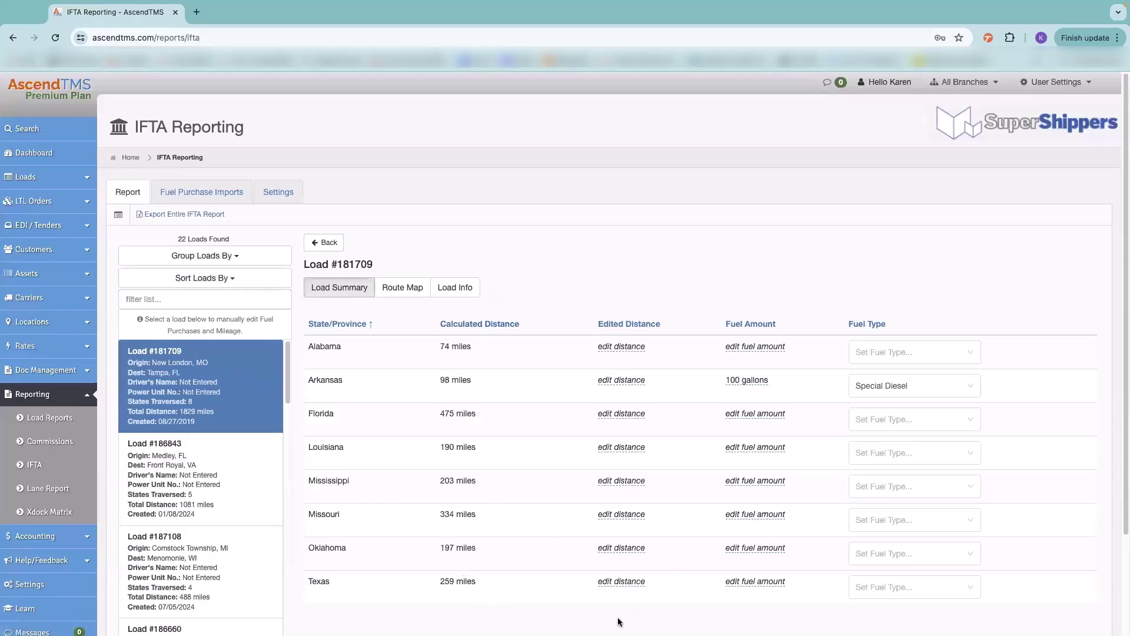
- Enter 100 gallons of Special Diesel for Oklahoma on load #181709 and return to the IFTA summary
left_click(741, 550)
type("100")
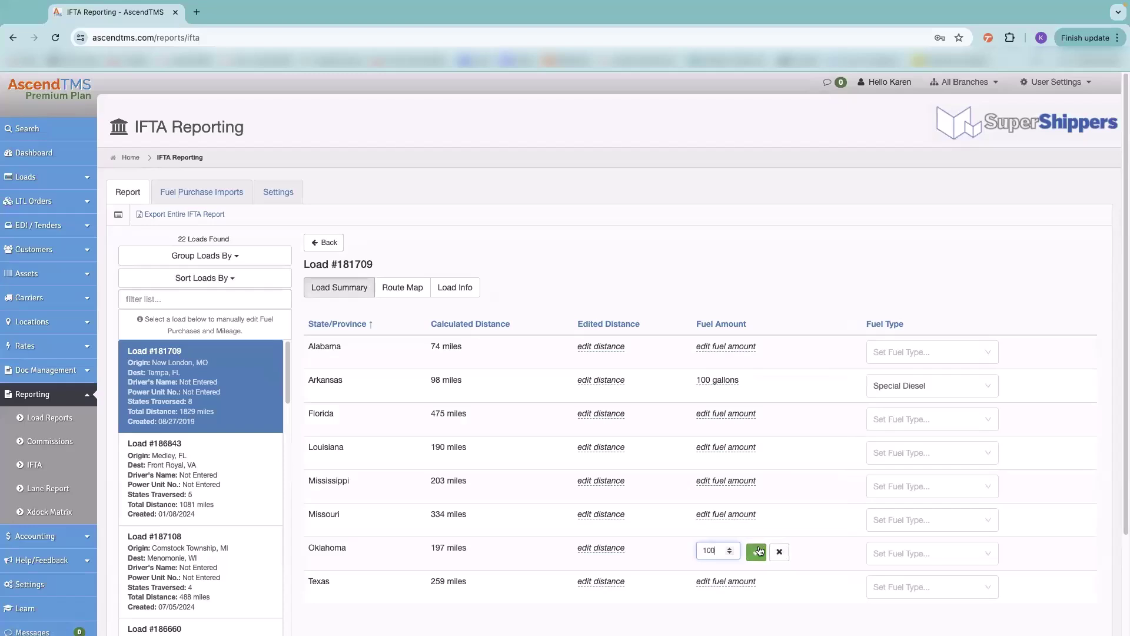
left_click(757, 551)
left_click(875, 548)
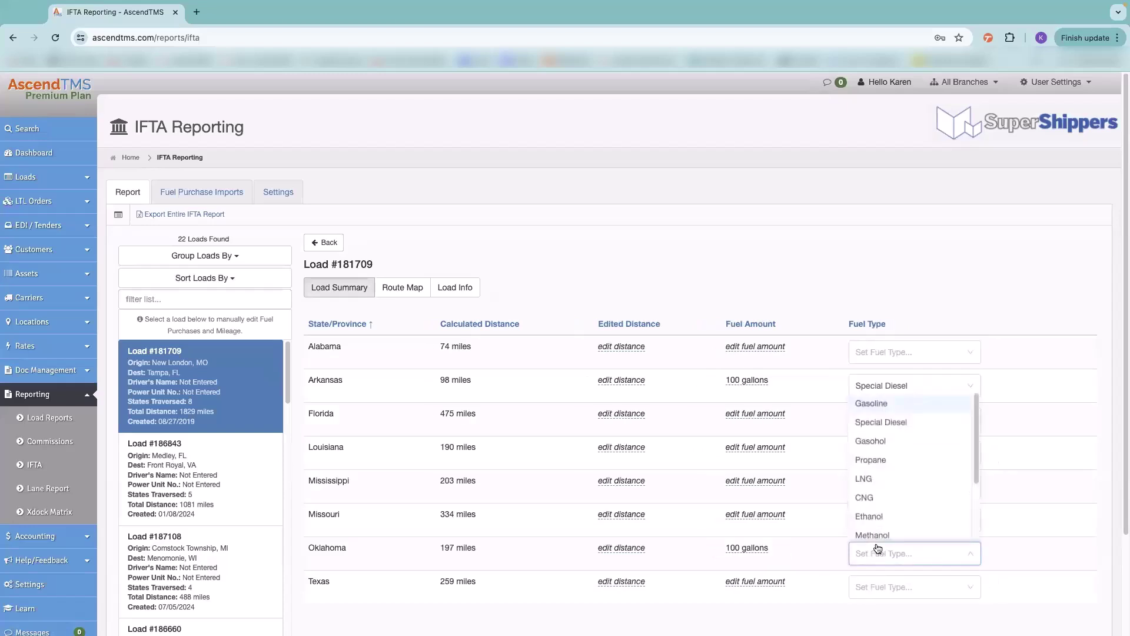
left_click(897, 419)
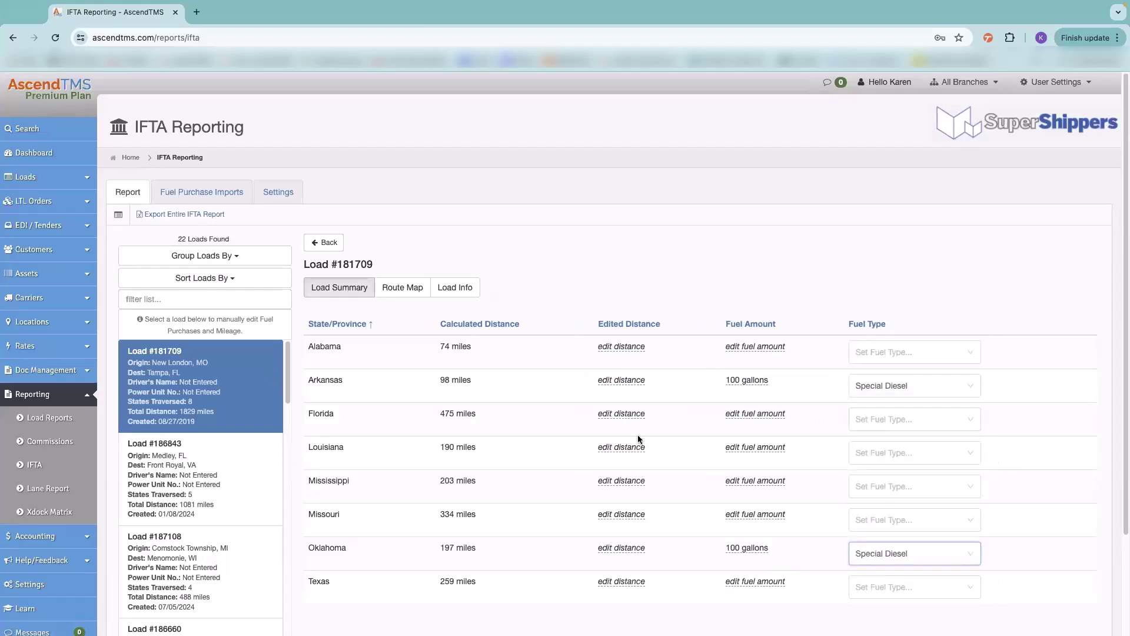
left_click(330, 242)
scroll(434, 484, "down", 5)
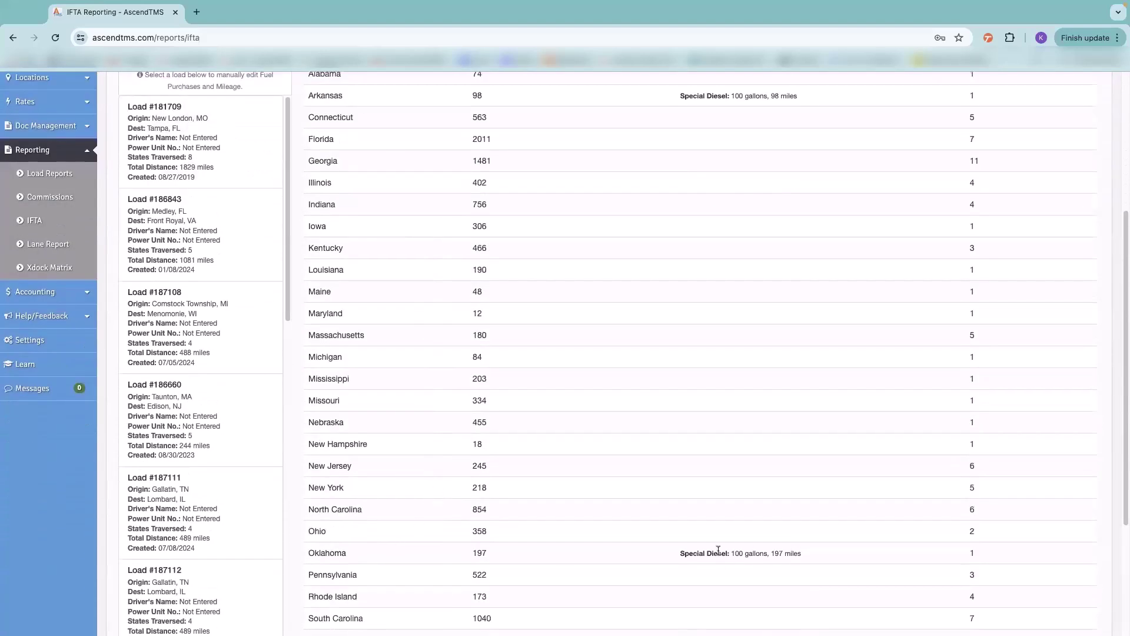
scroll(777, 553, "up", 5)
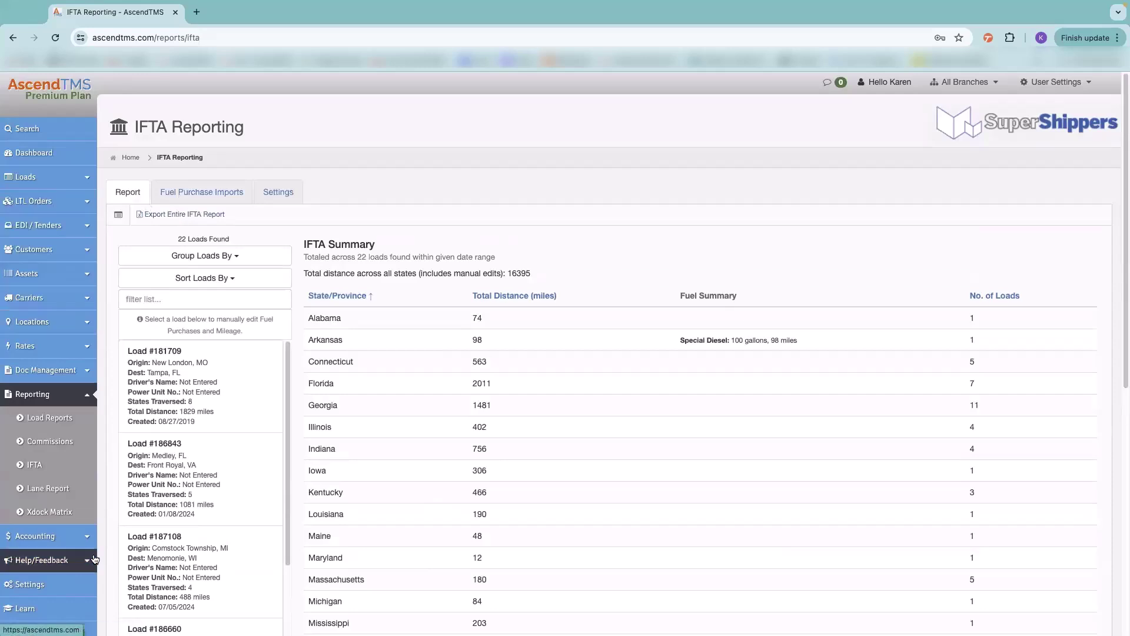
- Open the Lane Report and set the origin to City, State: Atlanta, GA, USA
left_click(49, 491)
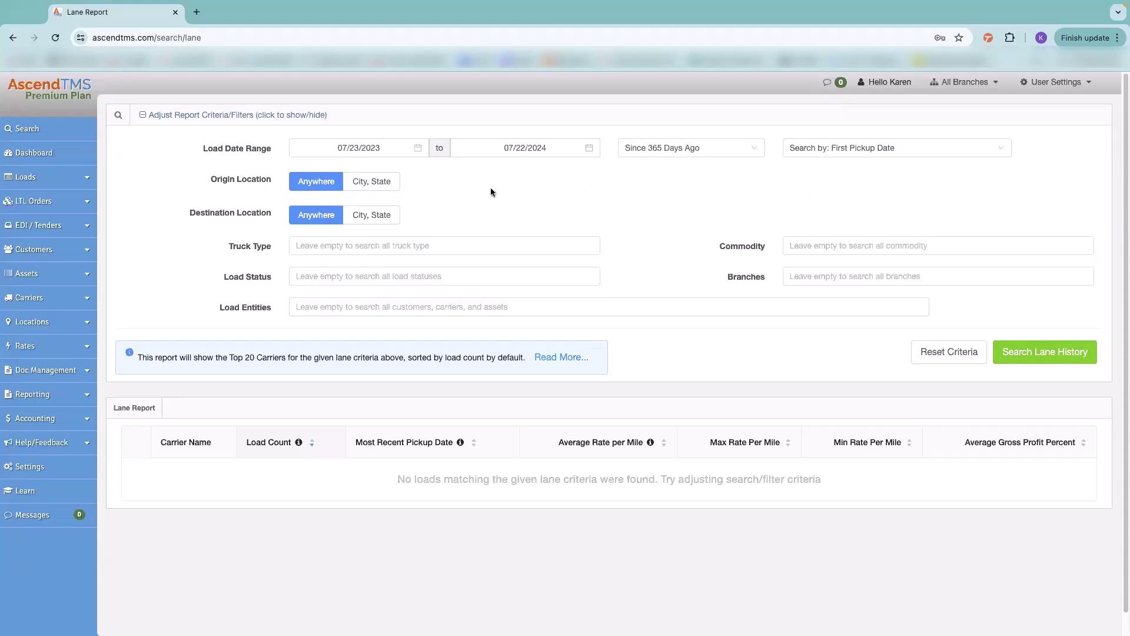
left_click(372, 182)
left_click(336, 179)
type("at")
left_click(317, 197)
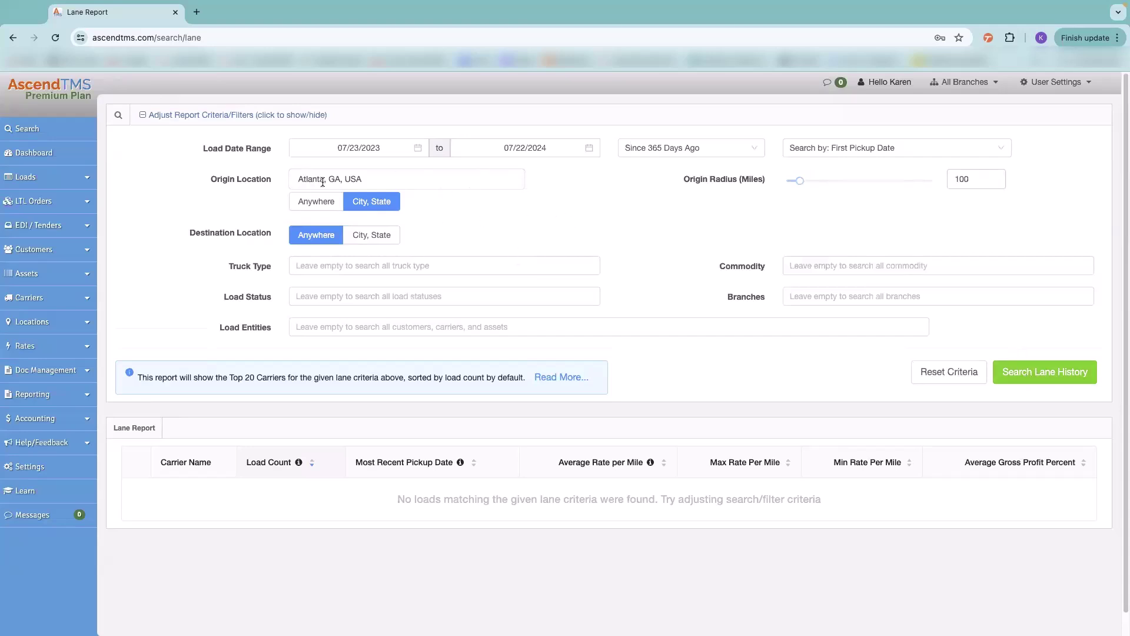
- Run Search Lane History, review the top carriers out of Atlanta, then open Load Reports
left_click(1037, 372)
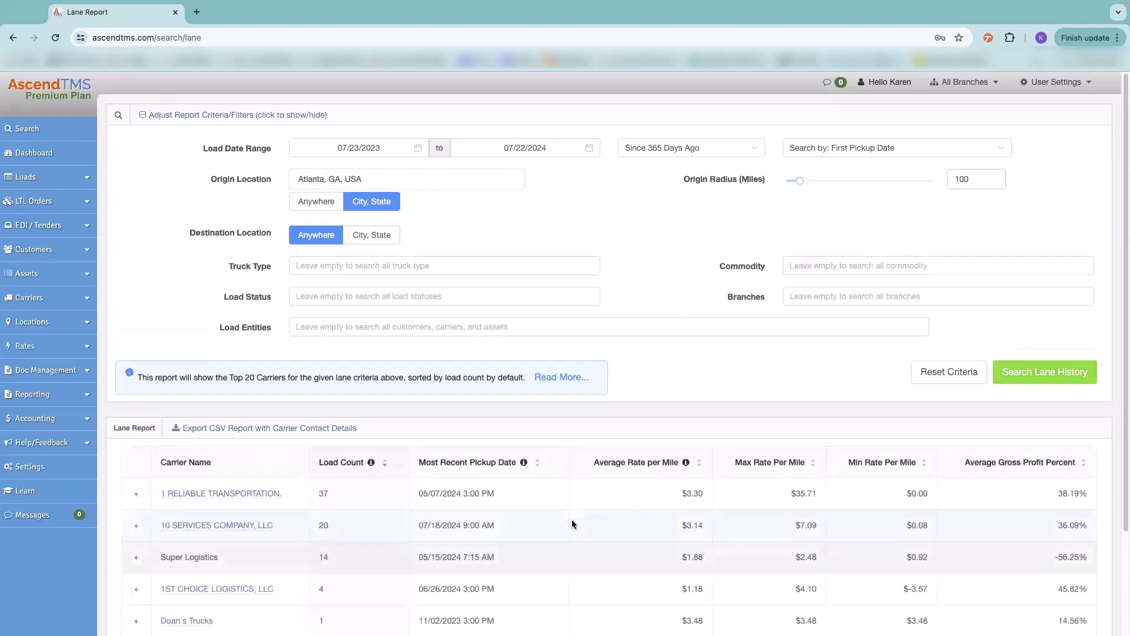
scroll(571, 519, "down", 3)
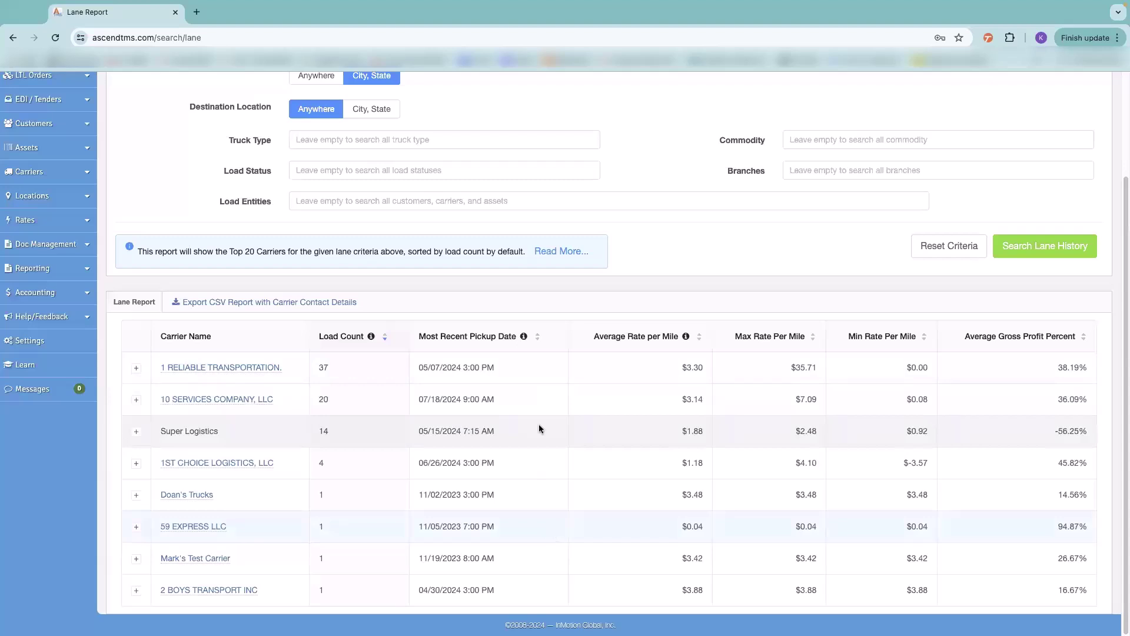
mouse_move(574, 620)
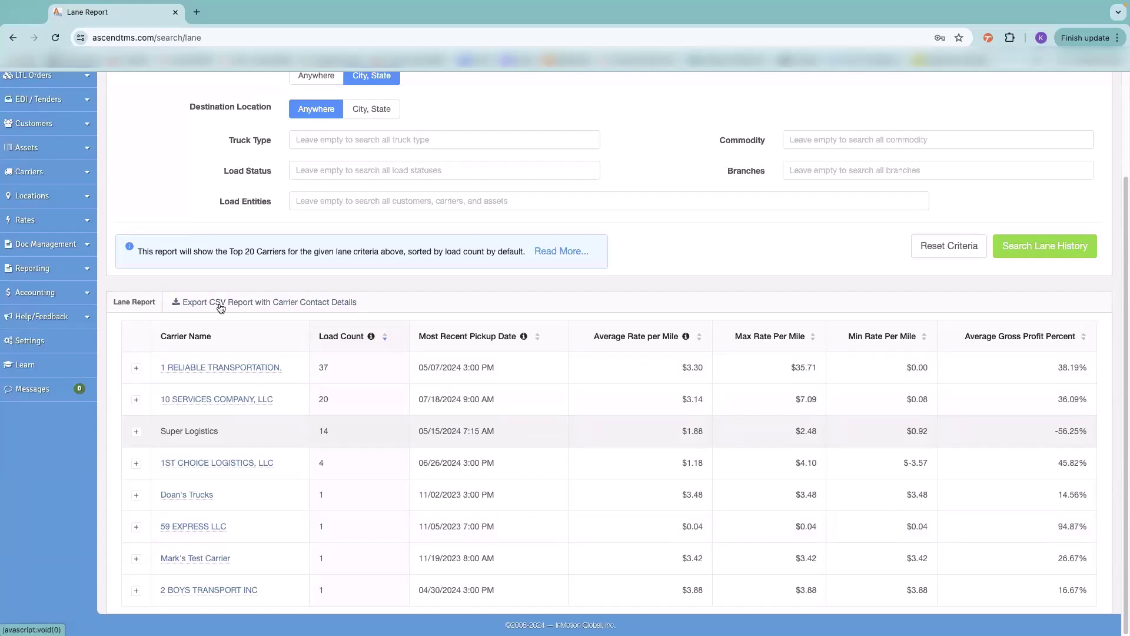
scroll(355, 393, "up", 2)
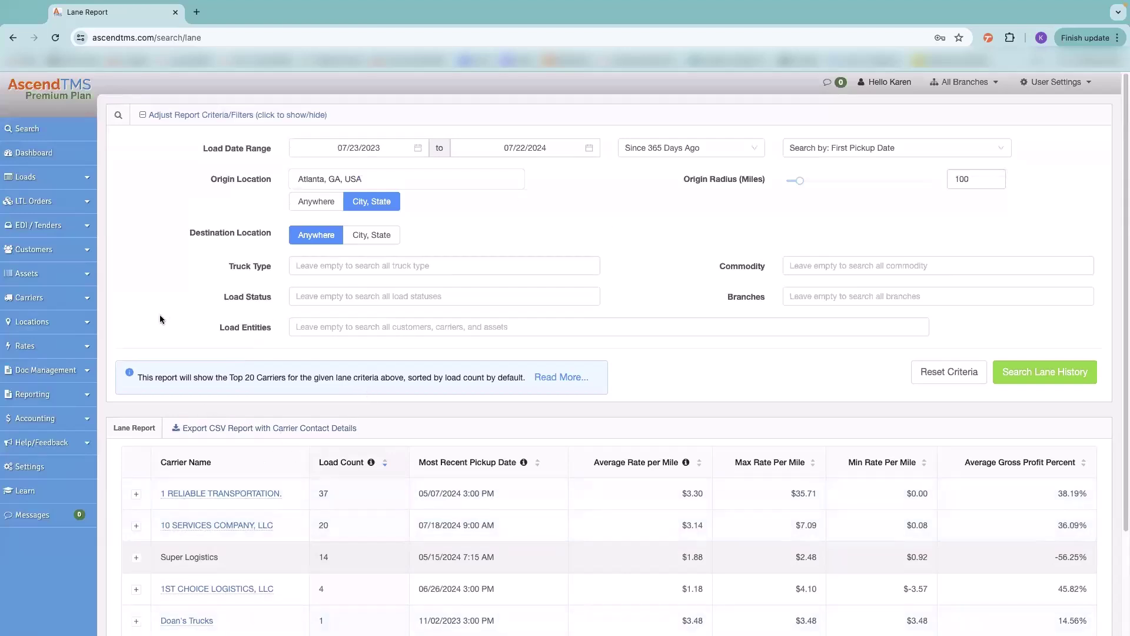
left_click(27, 391)
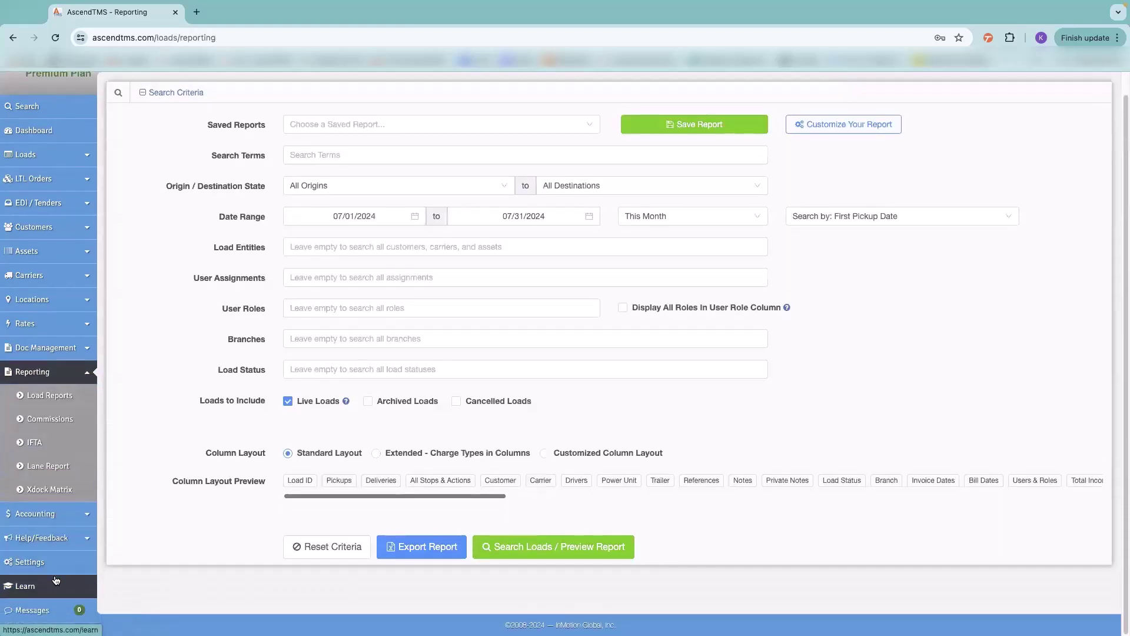
left_click(44, 610)
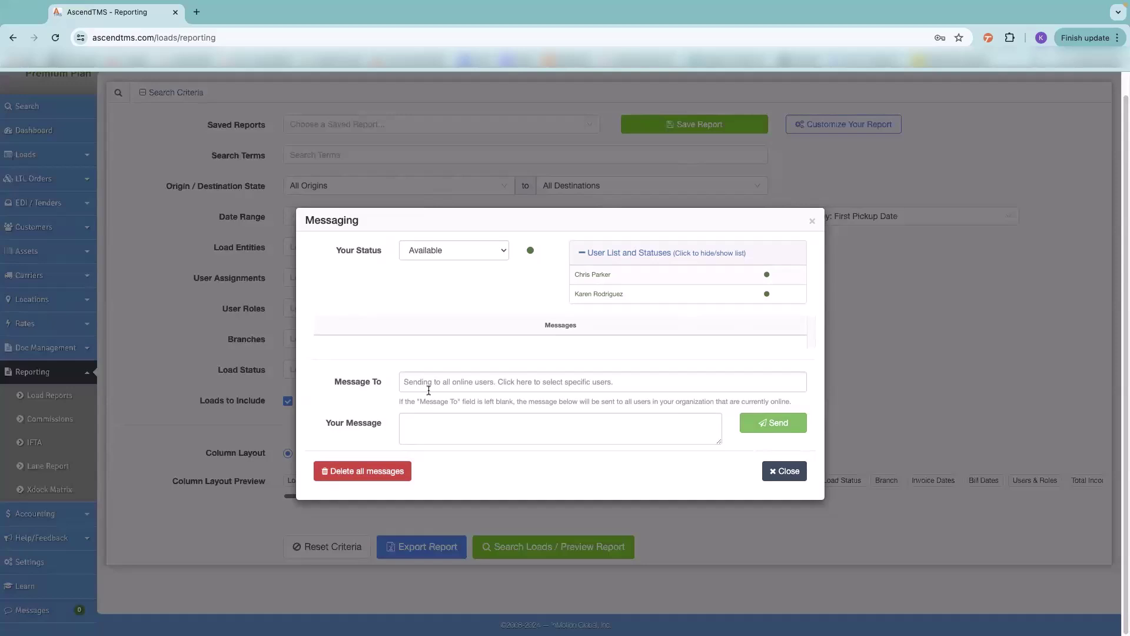
left_click(812, 222)
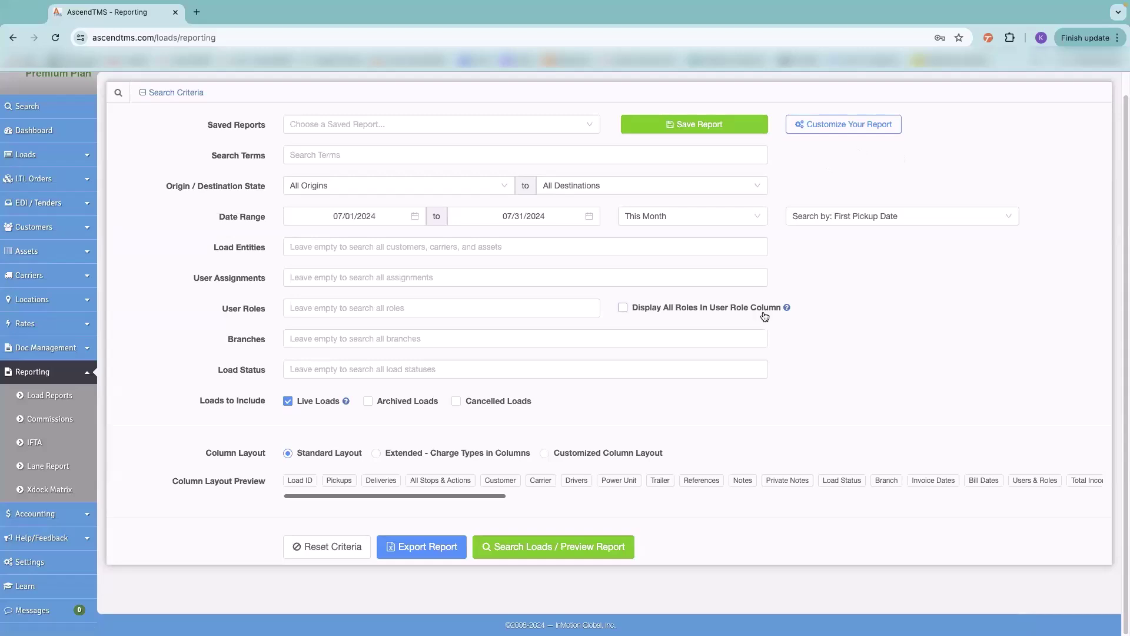
scroll(764, 316, "up", 1)
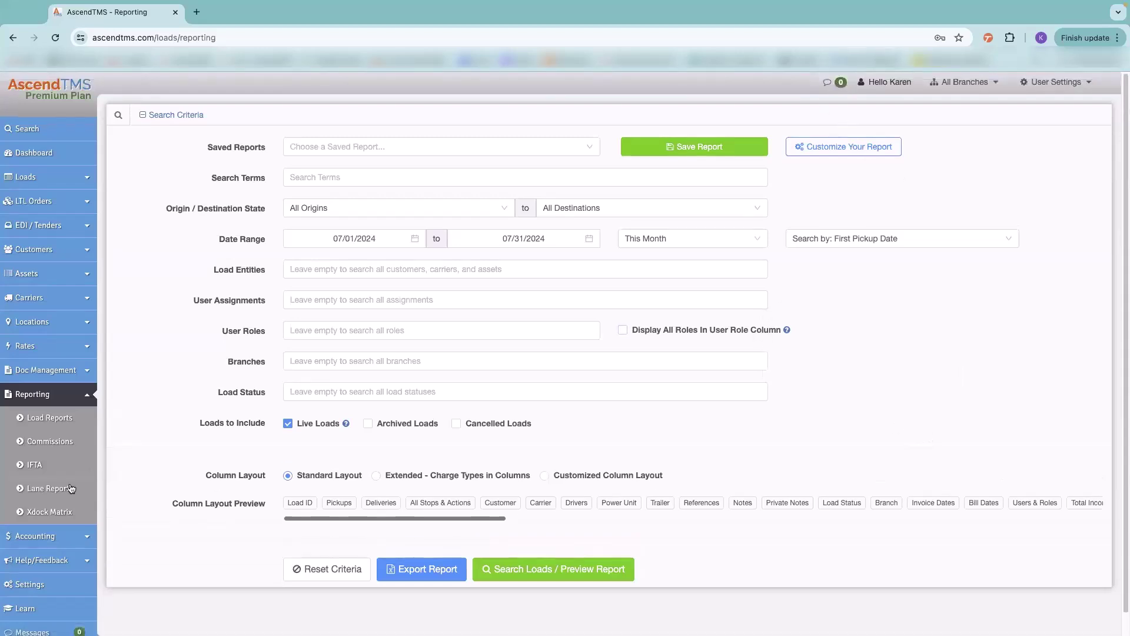
scroll(66, 507, "down", 1)
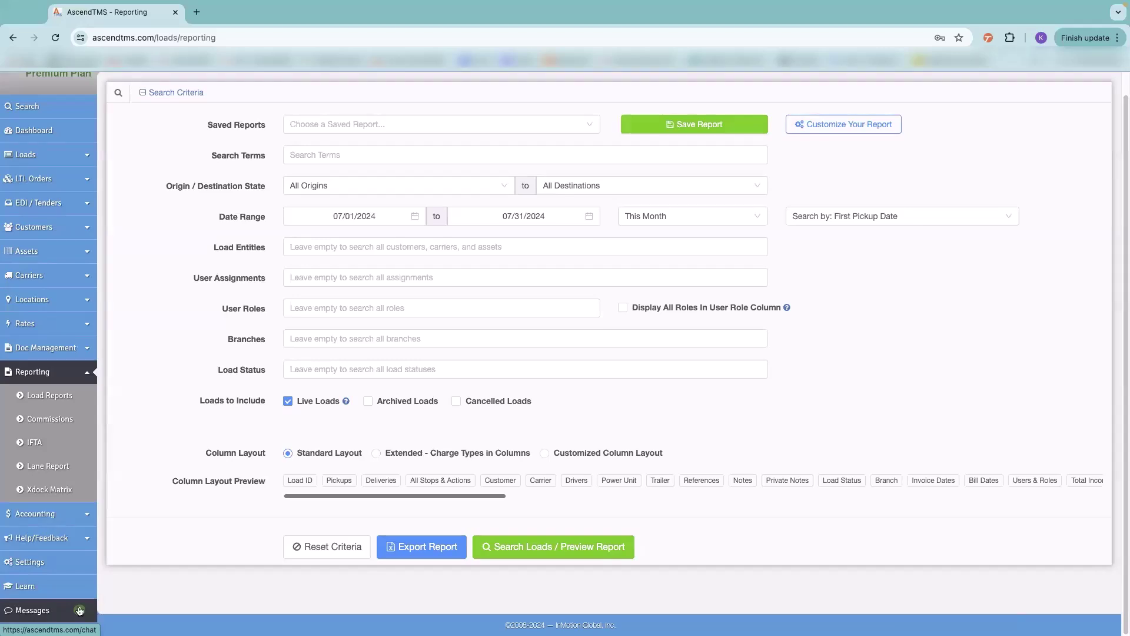
scroll(531, 235, "up", 1)
scroll(589, 177, "up", 1)
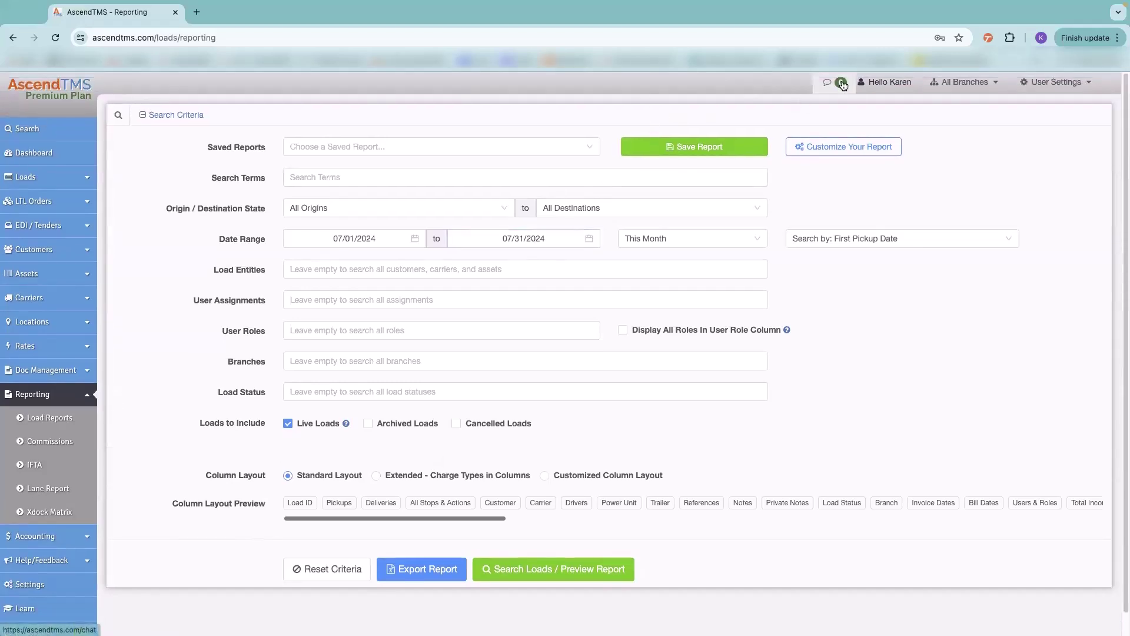
scroll(319, 341, "down", 1)
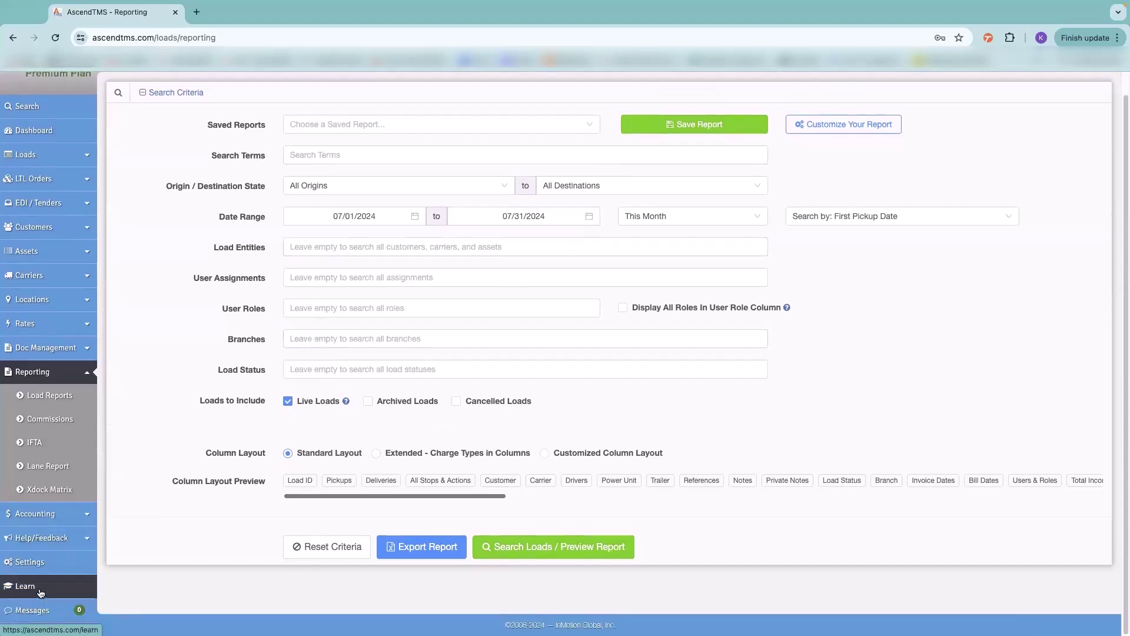
- Open Learn to the InMotion Global – AscendTMS YouTube channel, subscribe, and scroll its tutorial videos
left_click(40, 592)
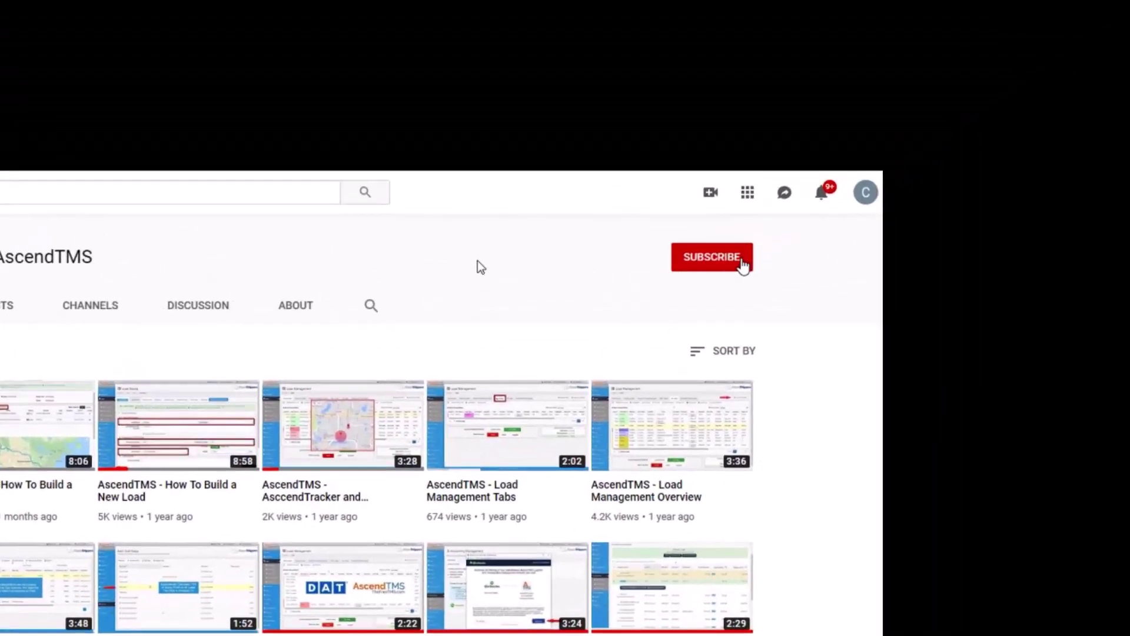
left_click(743, 262)
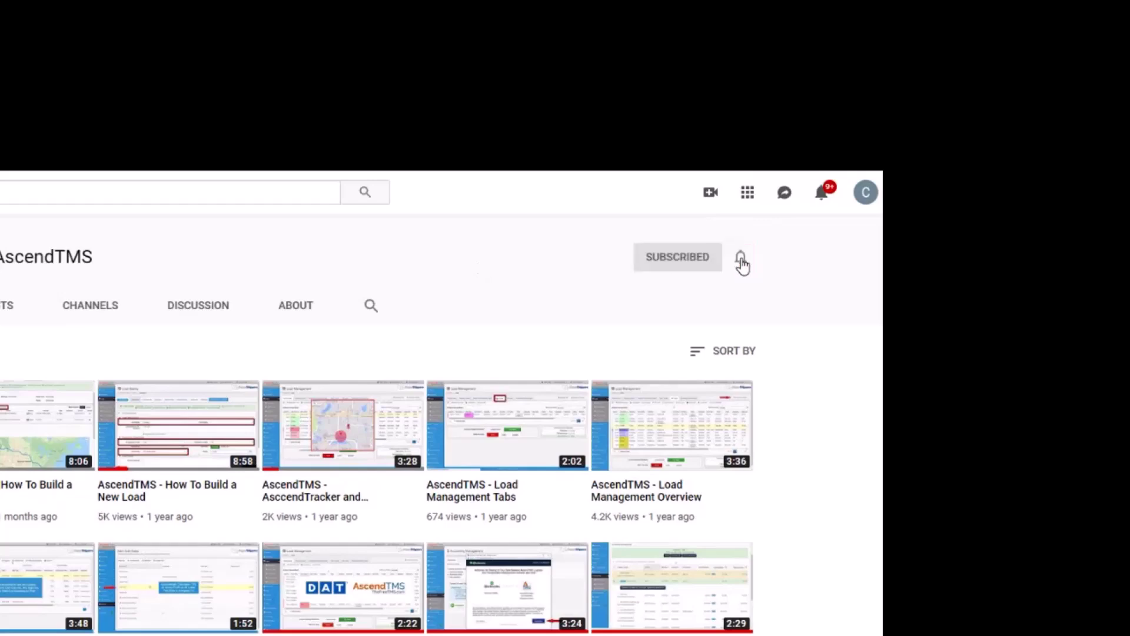
scroll(777, 330, "down", 5)
scroll(940, 231, "down", 2)
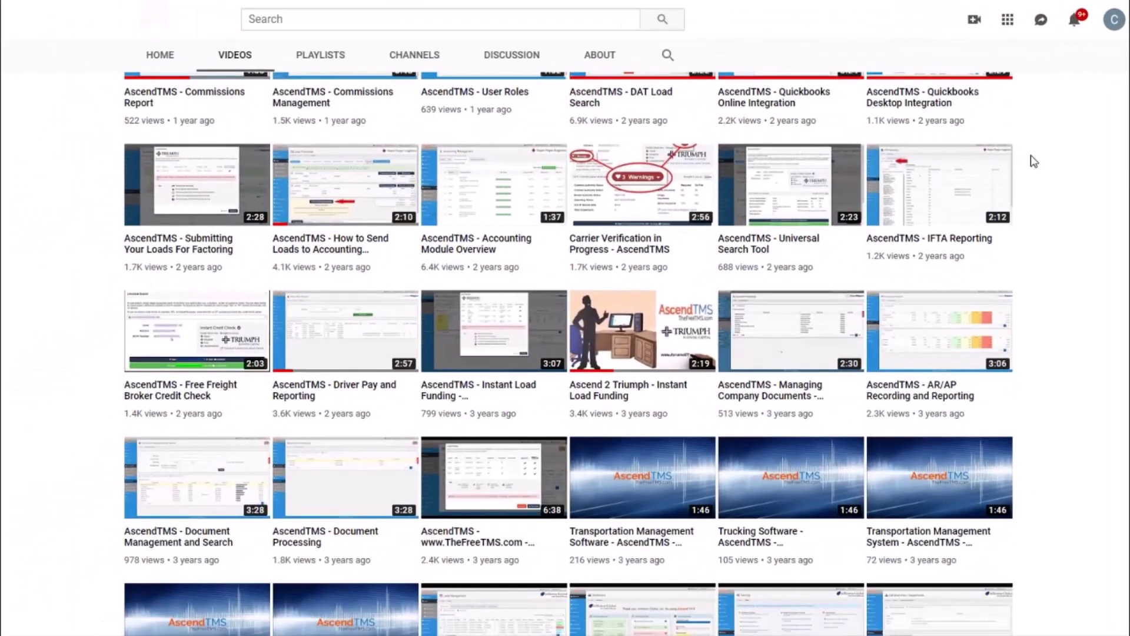